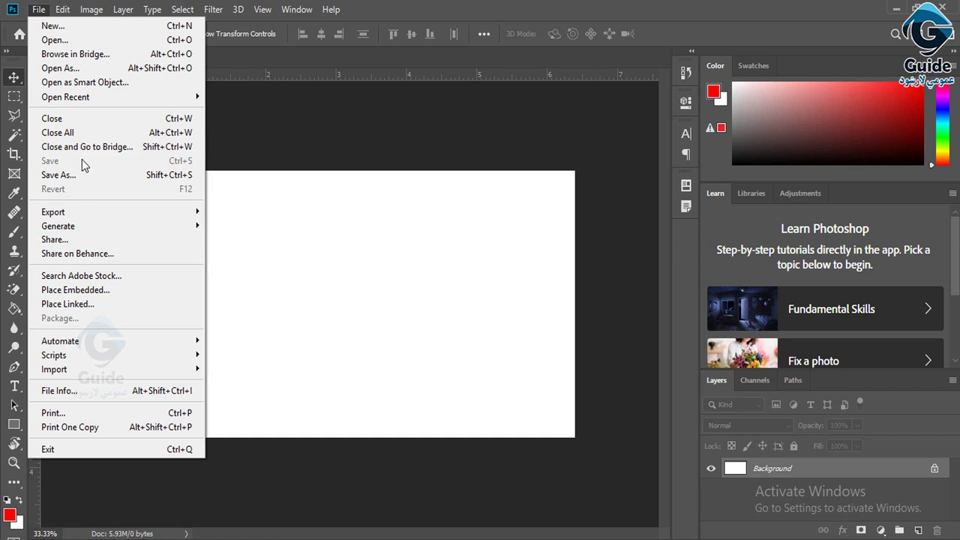
pyautogui.moveTo(75, 215)
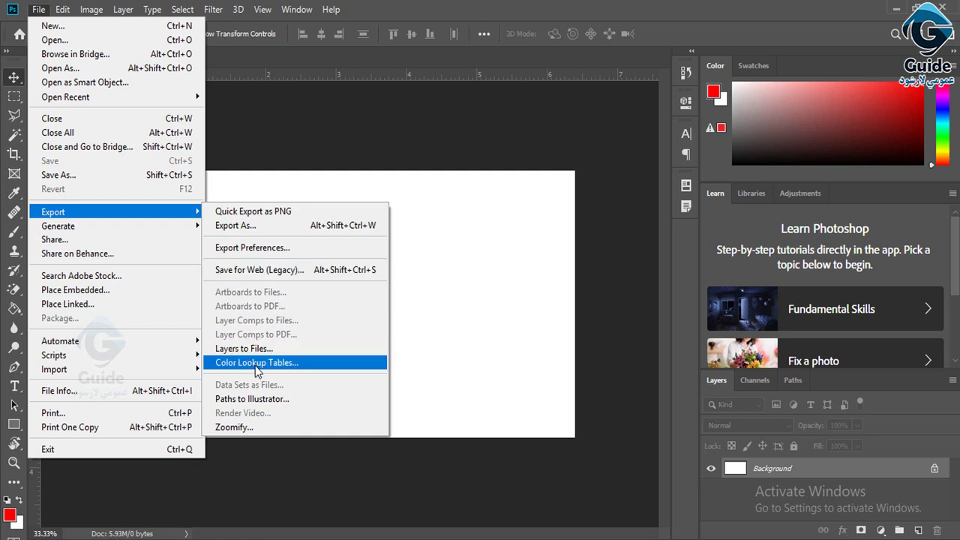
pyautogui.click(274, 124)
pyautogui.click(38, 9)
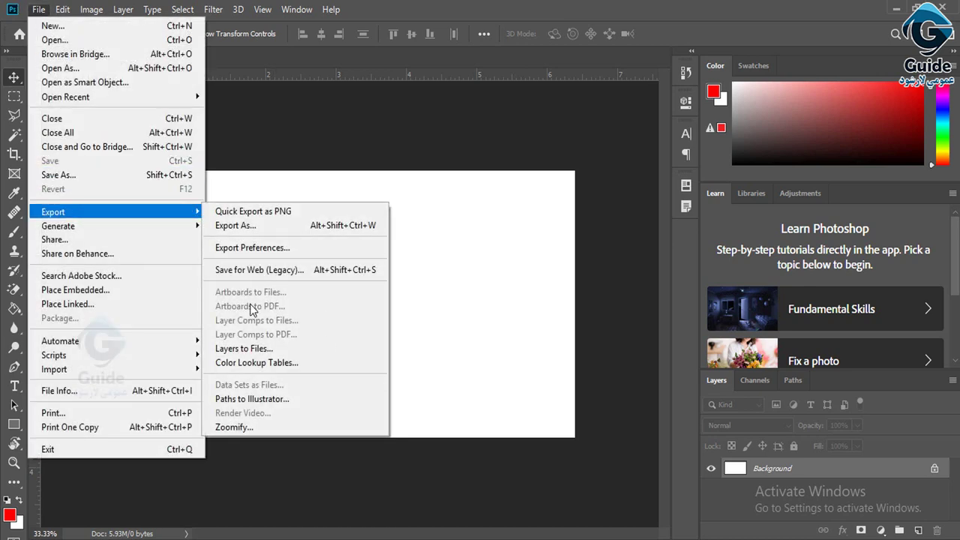
pyautogui.click(286, 137)
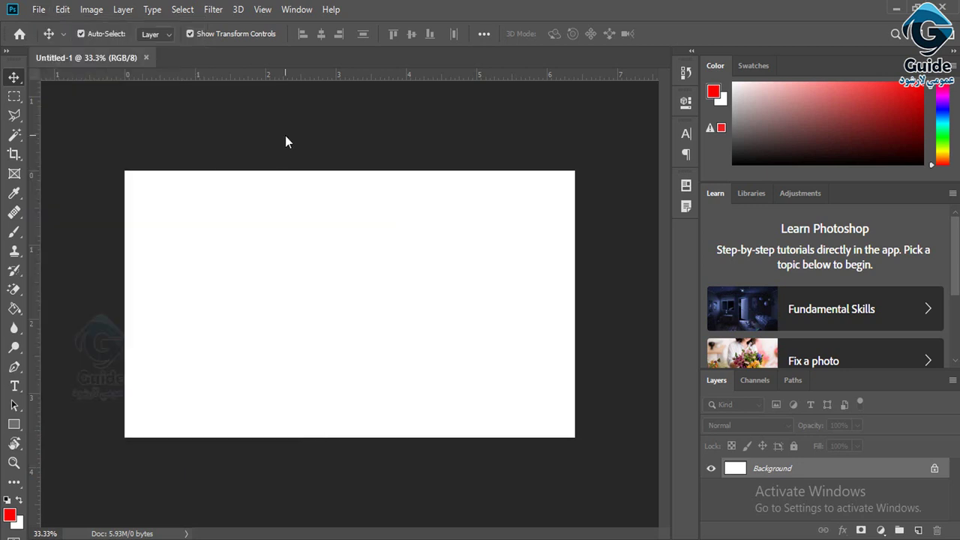
pyautogui.rightClick(13, 78)
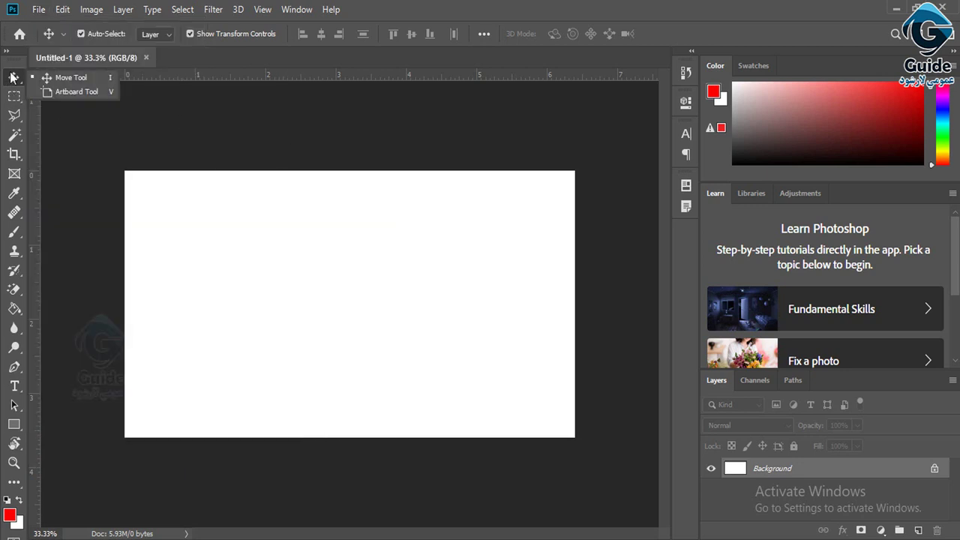
pyautogui.click(62, 90)
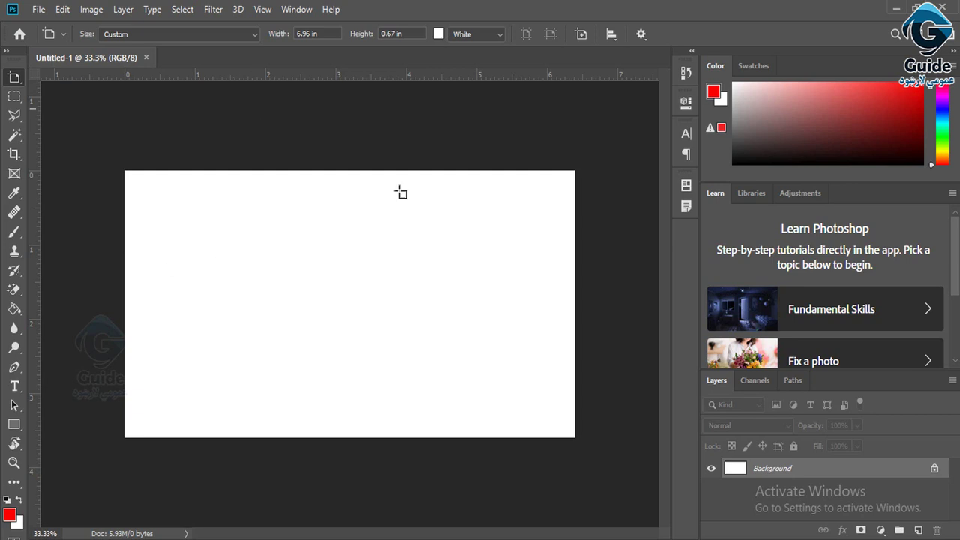
pyautogui.rightClick(14, 79)
pyautogui.click(62, 77)
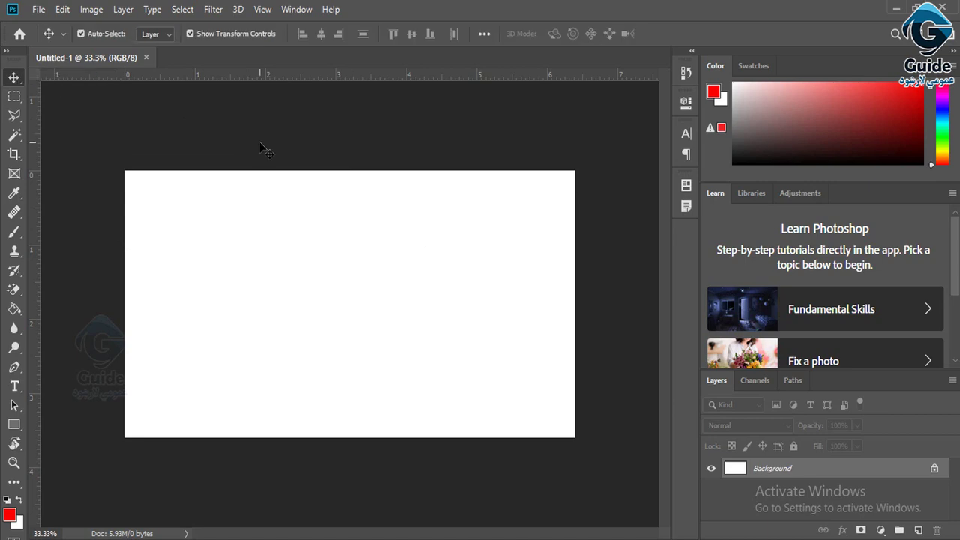
# Create a second 1920 x 1080 px document at 300 ppi, switch between both documents, and close the new one
pyautogui.hotkey('ctrl', 'n')
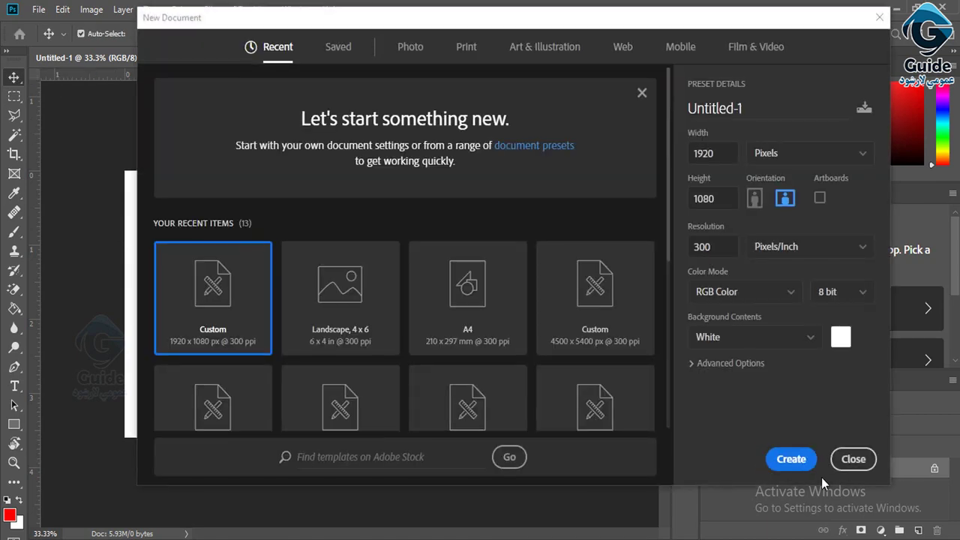
pyautogui.click(794, 461)
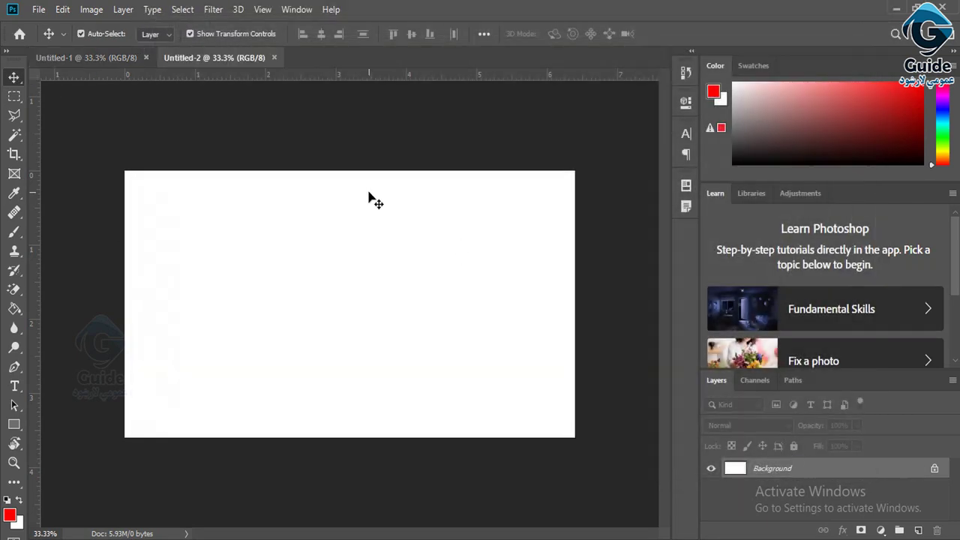
pyautogui.click(119, 59)
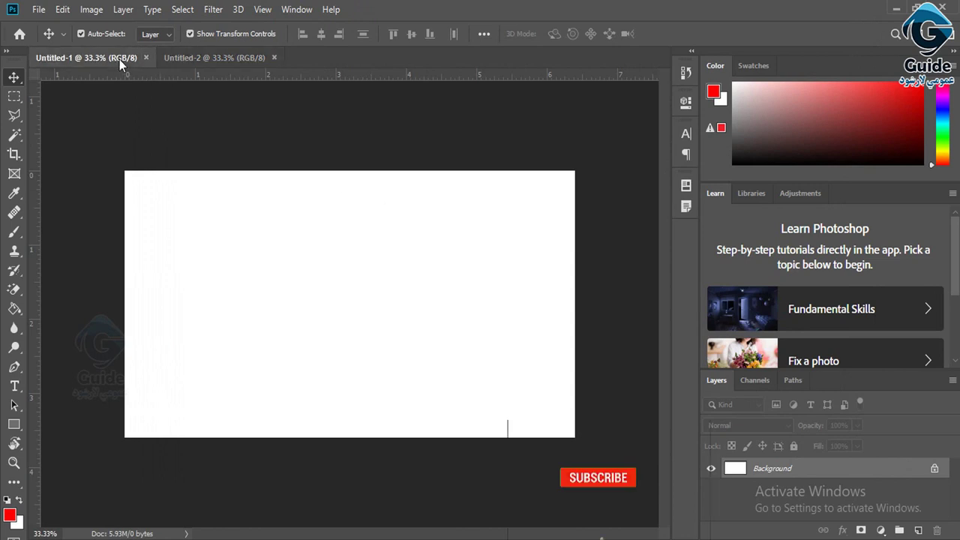
pyautogui.click(207, 61)
pyautogui.click(273, 57)
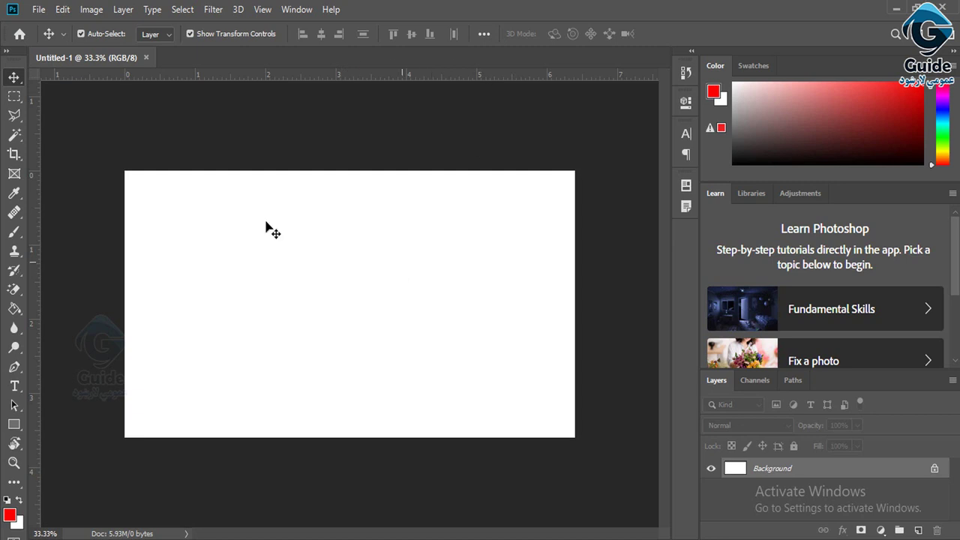
# Draw an artboard about 6.4 in wide and 0.57 in high with the Artboard tool
pyautogui.rightClick(14, 77)
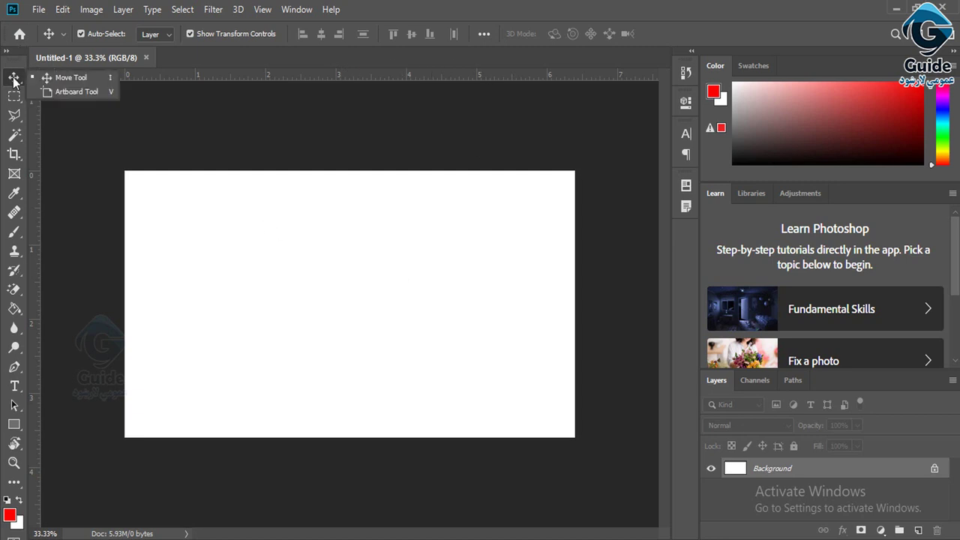
pyautogui.click(95, 55)
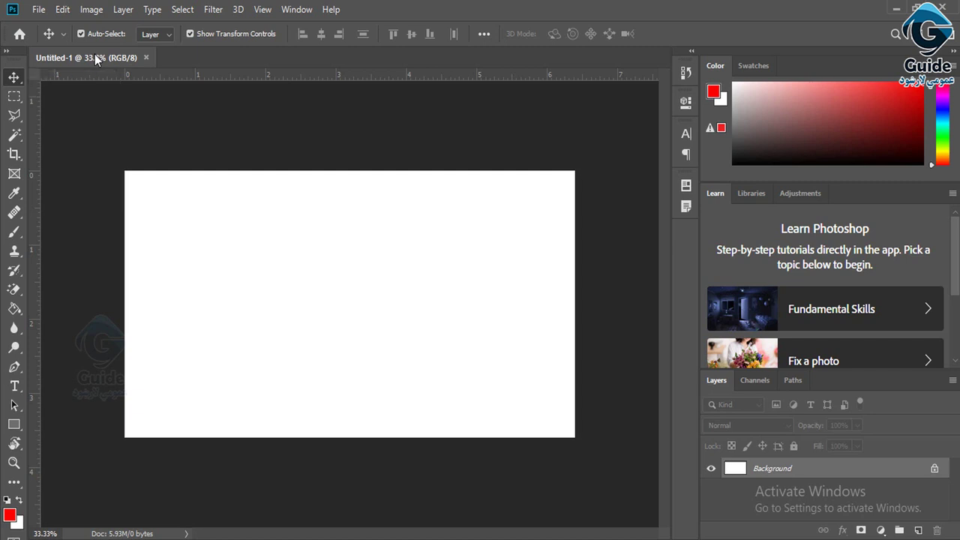
pyautogui.rightClick(15, 78)
pyautogui.click(59, 91)
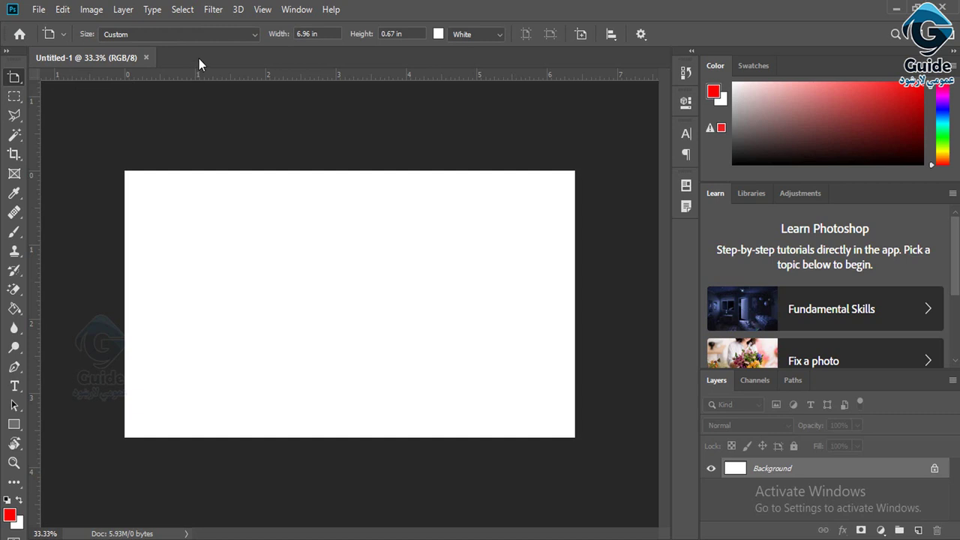
pyautogui.moveTo(124, 121); pyautogui.dragTo(578, 166)
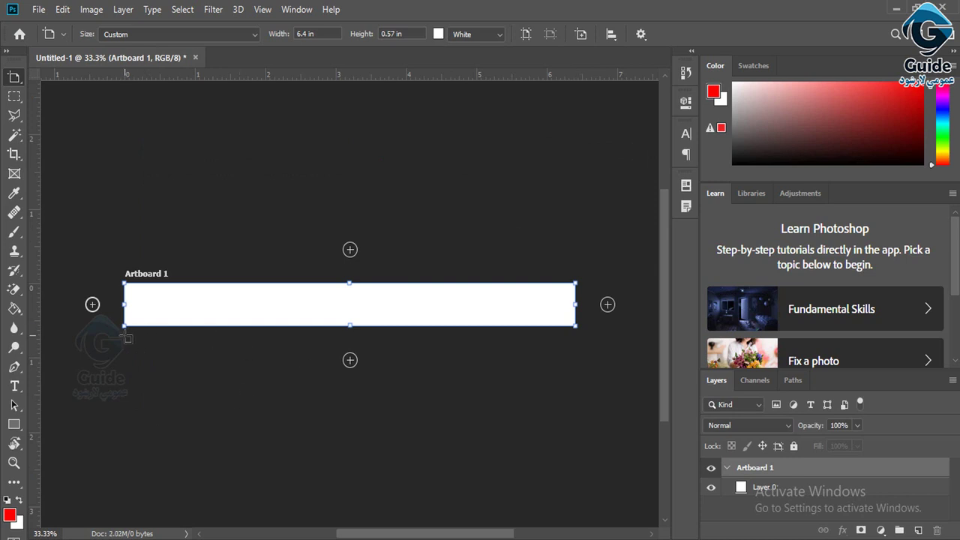
# Draw two more 6.4 in wide artboards stacked below the first, about 1.6 in and 1.13 in high
pyautogui.moveTo(125, 335); pyautogui.dragTo(578, 456)
pyautogui.moveTo(665, 279); pyautogui.dragTo(665, 330)
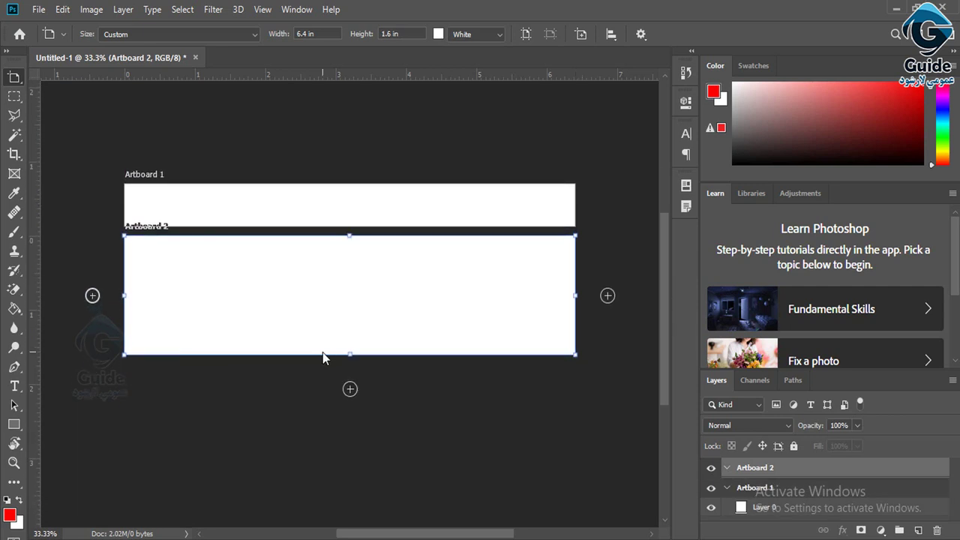
pyautogui.moveTo(124, 366); pyautogui.dragTo(578, 452)
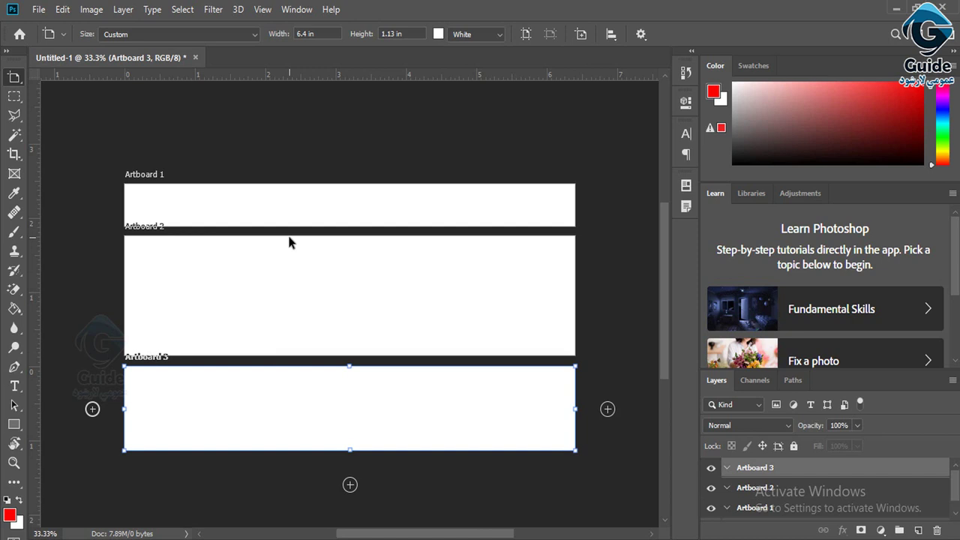
# Set the Horizontal Type tool's text colour to blue (#0018ff)
pyautogui.click(15, 387)
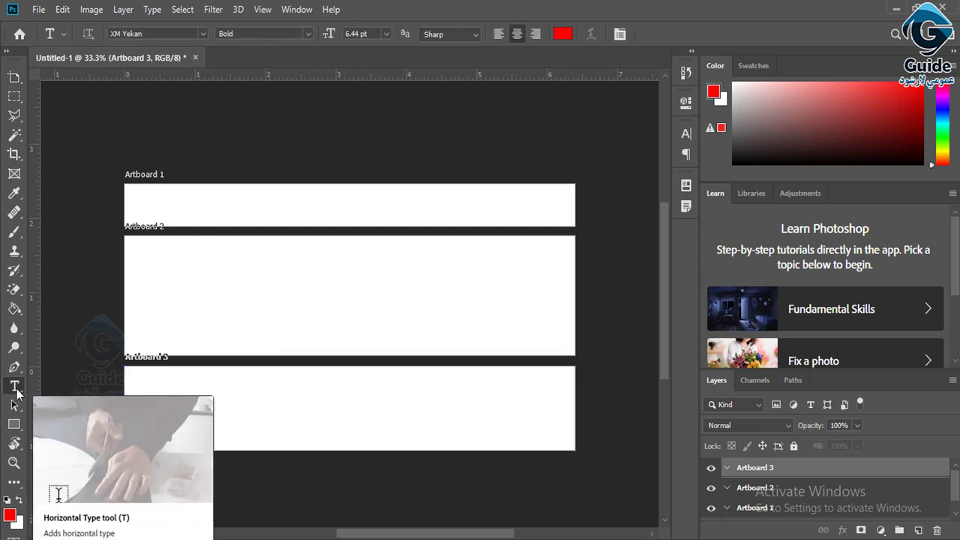
pyautogui.click(565, 41)
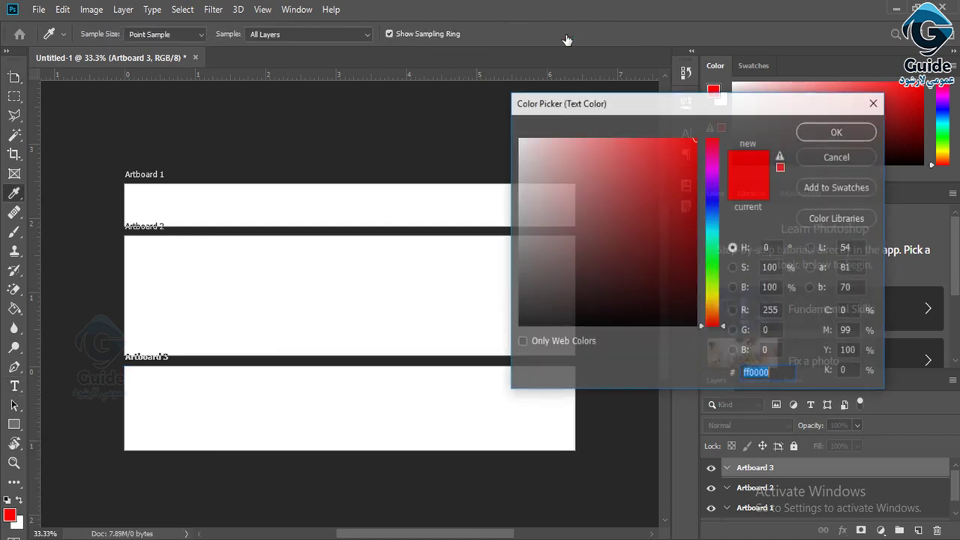
pyautogui.click(713, 205)
pyautogui.click(832, 141)
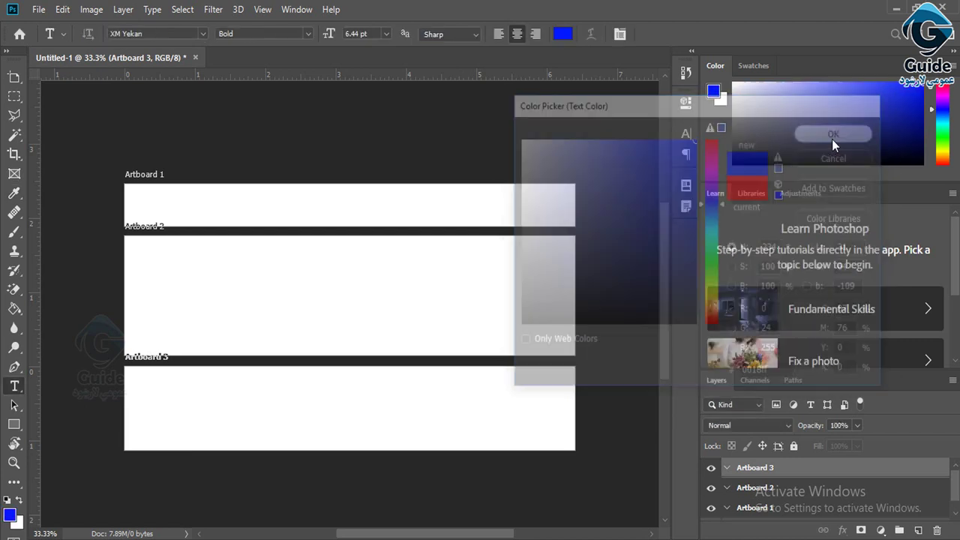
# Place the placeholder text "Lorem Ipsum" in the middle artboard at 45.44 pt and colour it black (#000000)
pyautogui.click(318, 297)
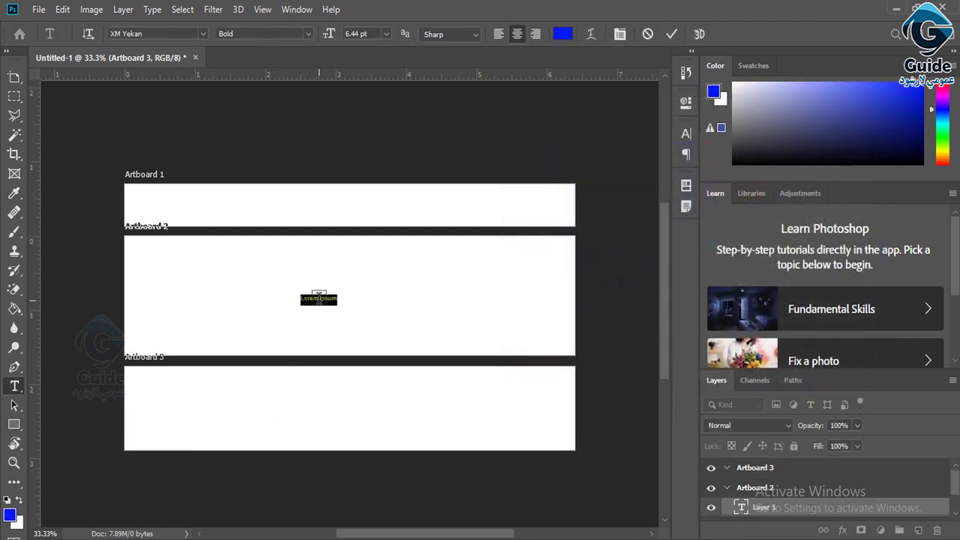
pyautogui.moveTo(328, 35); pyautogui.dragTo(349, 34)
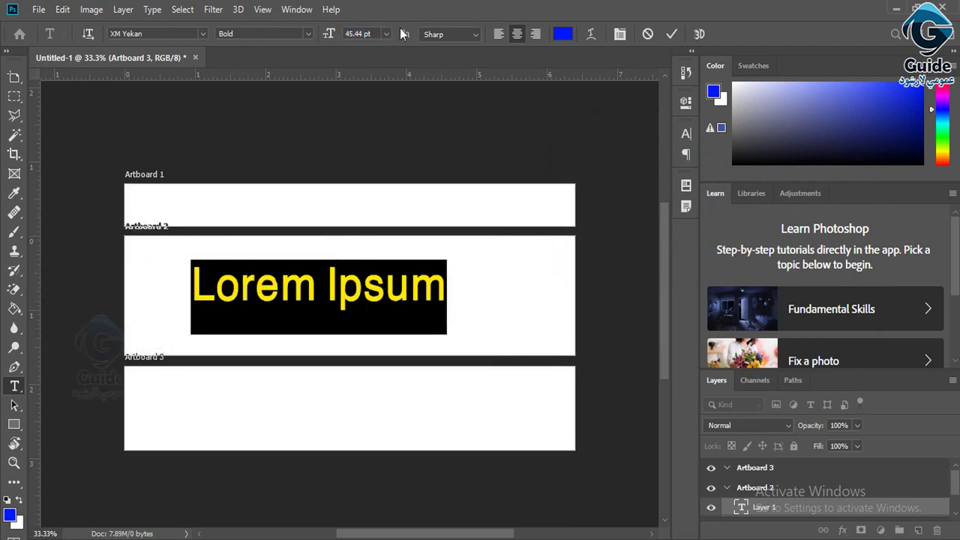
pyautogui.click(560, 34)
pyautogui.moveTo(630, 226); pyautogui.dragTo(512, 402)
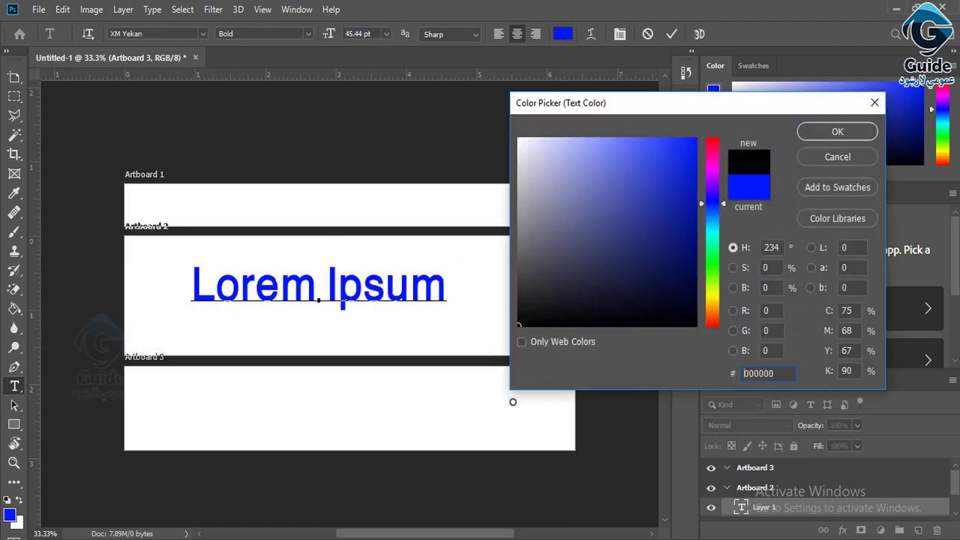
pyautogui.click(827, 132)
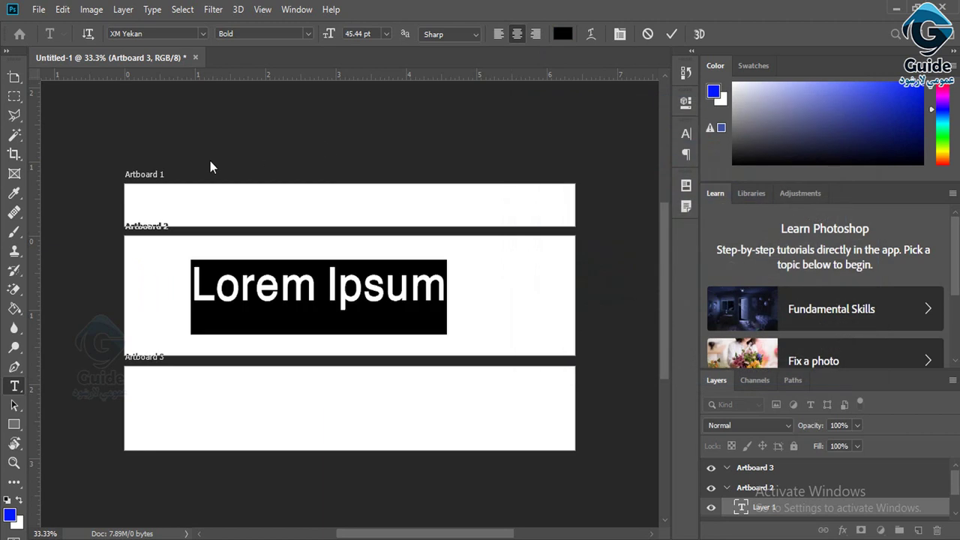
# Center the Lorem Ipsum text more within the middle artboard and place a copy of it in Artboard 1
pyautogui.click(14, 76)
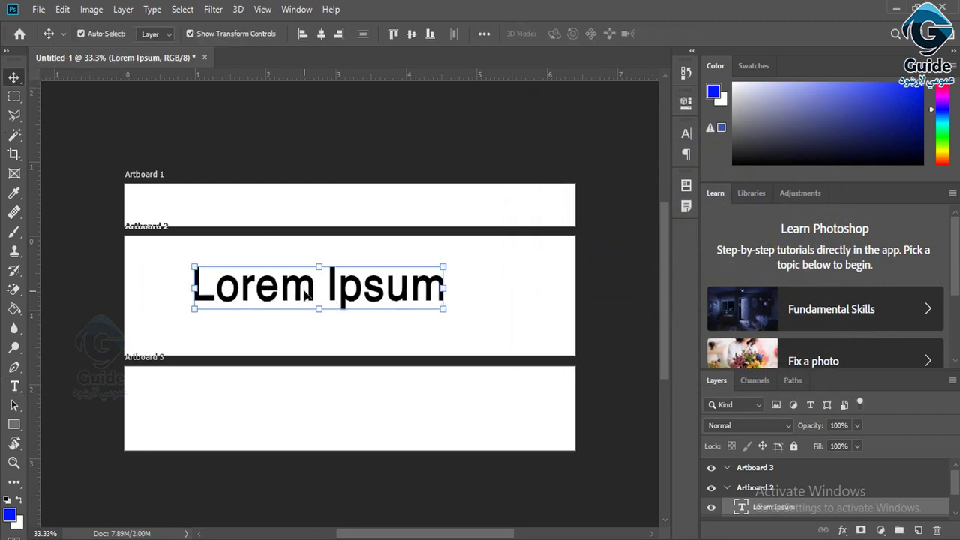
pyautogui.moveTo(306, 295); pyautogui.dragTo(341, 217)
# Recolour the copied Lorem Ipsum text in Artboard 1 yellow (#fffc00)
pyautogui.press('t')
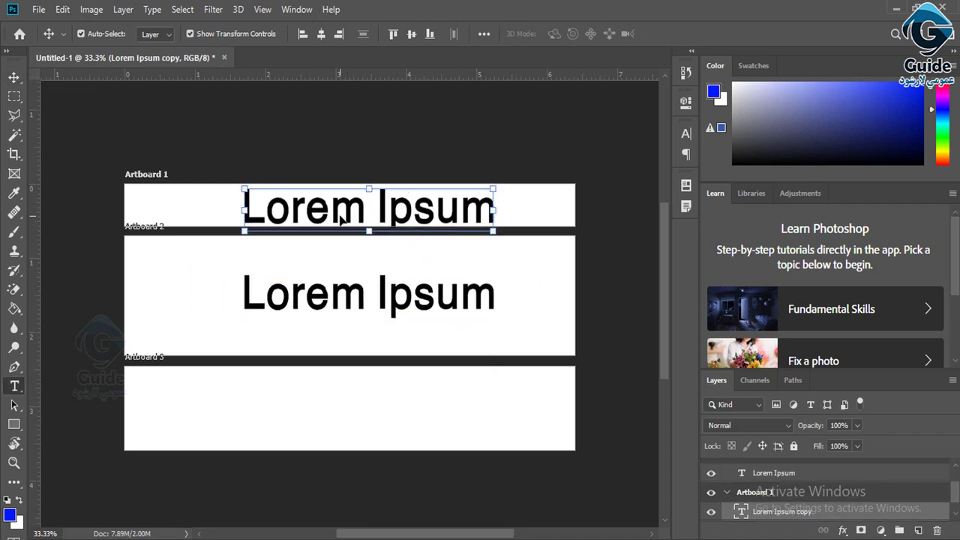
pyautogui.click(341, 217)
pyautogui.hotkey('ctrl', 'a')
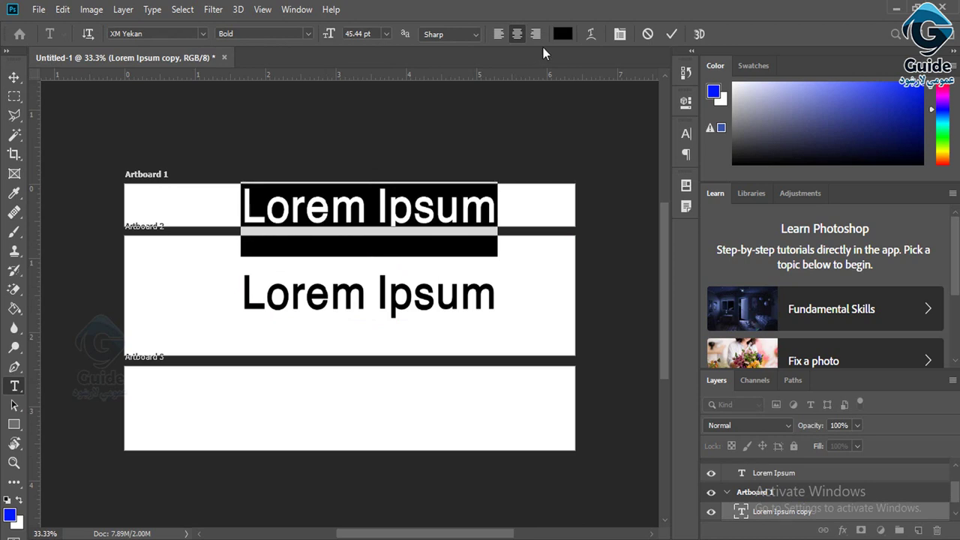
pyautogui.click(562, 34)
pyautogui.click(712, 202)
pyautogui.click(695, 285)
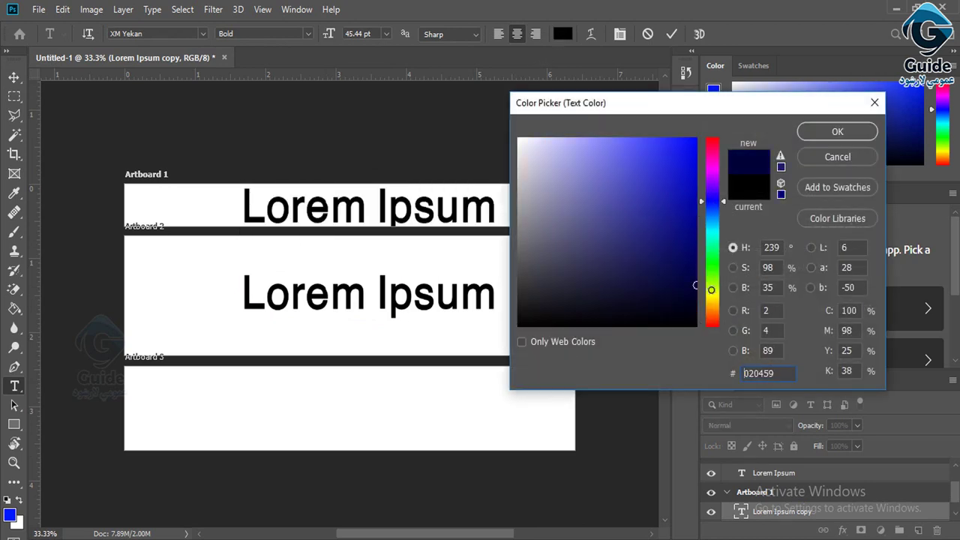
pyautogui.write('fffc00')
pyautogui.click(847, 130)
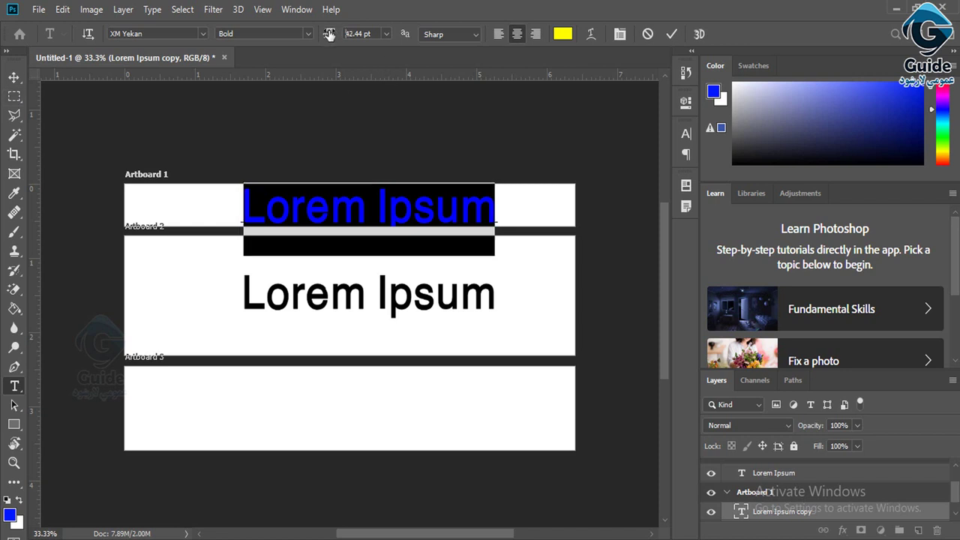
# Reduce the Artboard 1 text to 27.44 pt and replace its wording with "Head"
pyautogui.moveTo(329, 34); pyautogui.dragTo(318, 36)
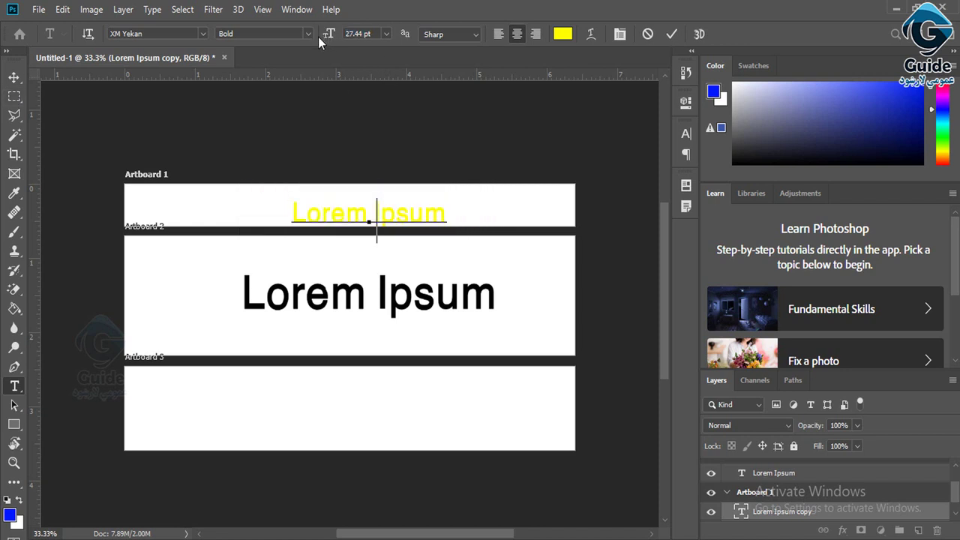
pyautogui.write('Head')
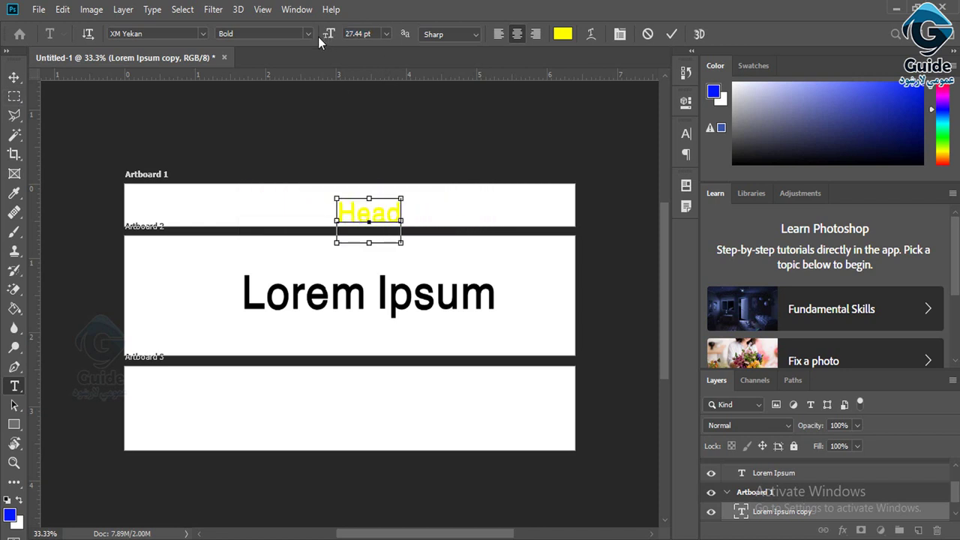
# Change the colour of the "Head" text to red (#ff0000)
pyautogui.hotkey('ctrl', 'a')
pyautogui.click(562, 33)
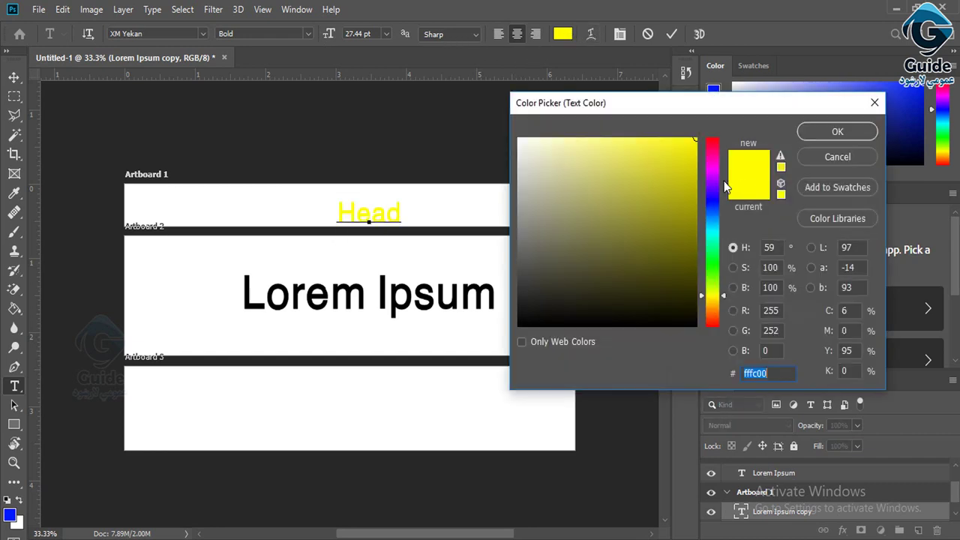
pyautogui.moveTo(724, 181); pyautogui.dragTo(716, 125)
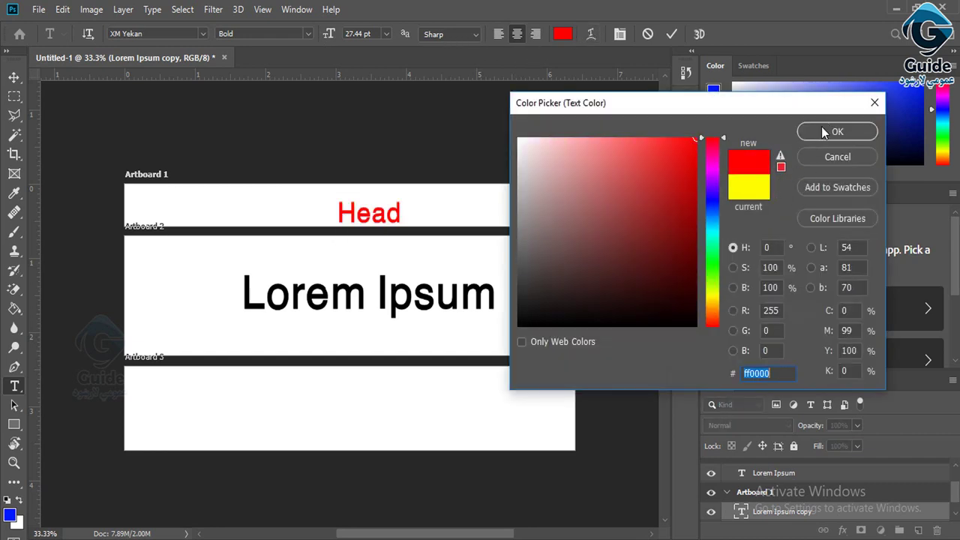
pyautogui.click(832, 131)
# Move the "Head" text slightly upward so it sits vertically centred in Artboard 1
pyautogui.click(13, 78)
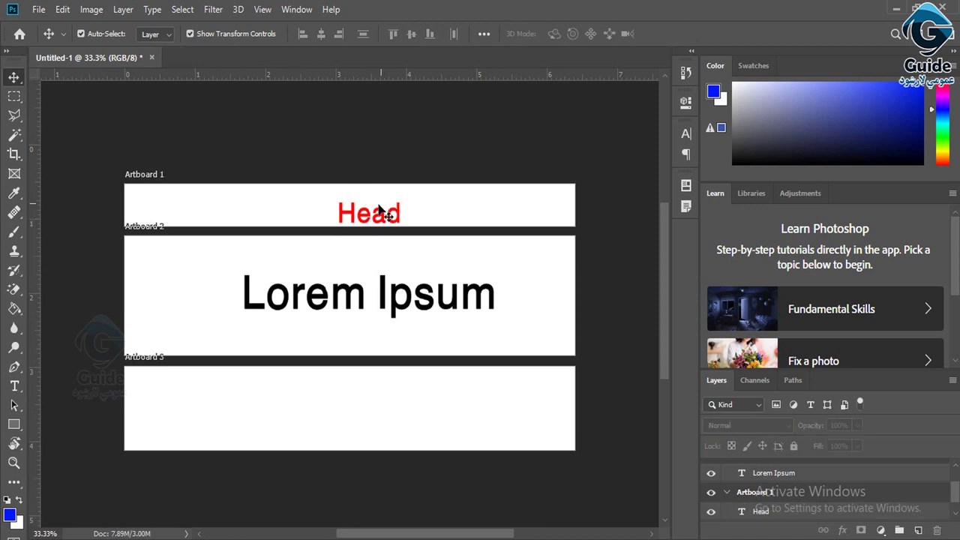
pyautogui.click(356, 213)
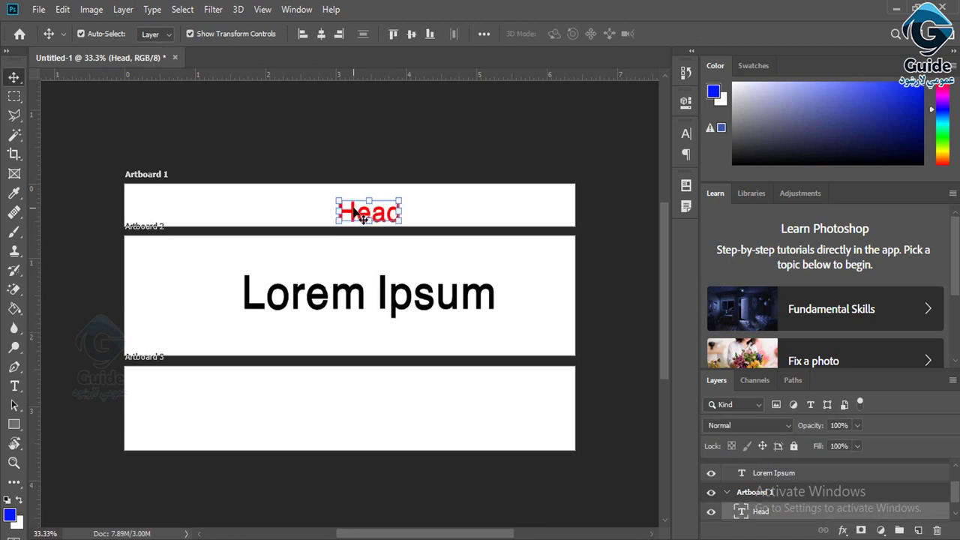
pyautogui.moveTo(356, 213); pyautogui.dragTo(357, 208)
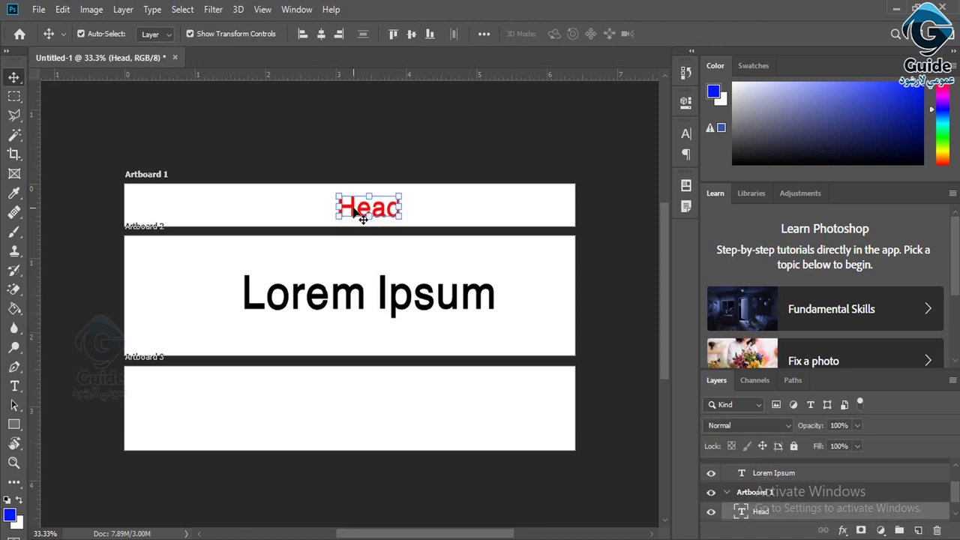
# Replace the Lorem Ipsum text in Artboard 2 with the word "Body"
pyautogui.click(331, 157)
pyautogui.press('t')
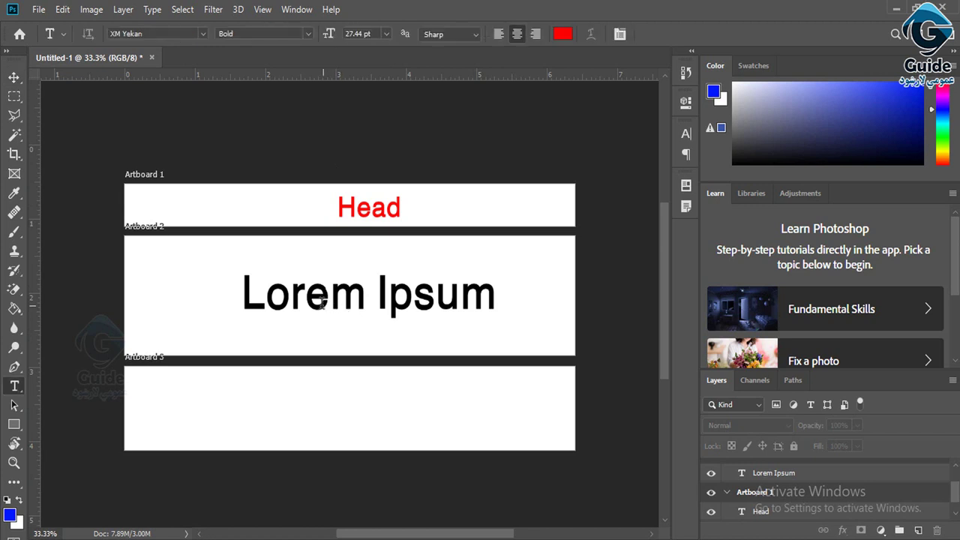
pyautogui.click(322, 302)
pyautogui.hotkey('ctrl', 'a')
pyautogui.write('Boy')
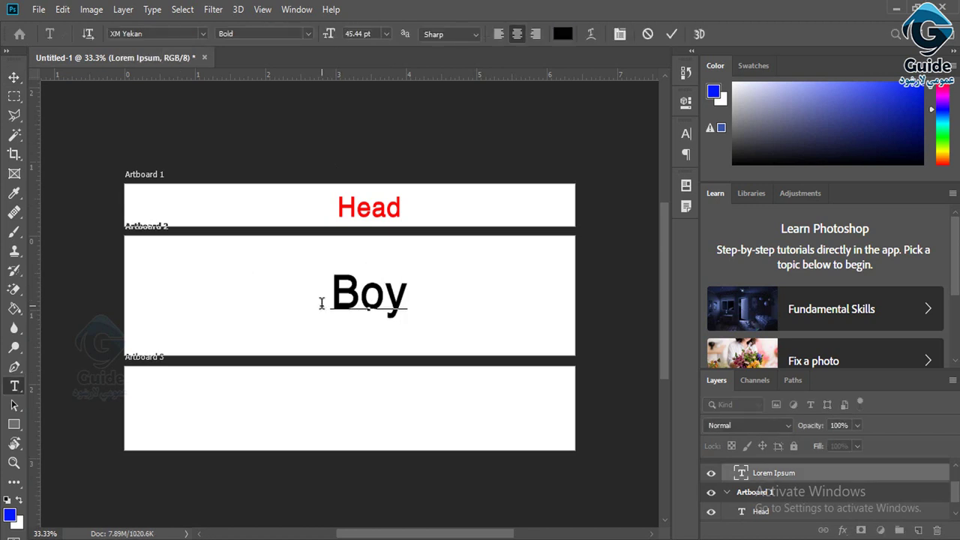
pyautogui.press('BackSpace')
pyautogui.write('dy')
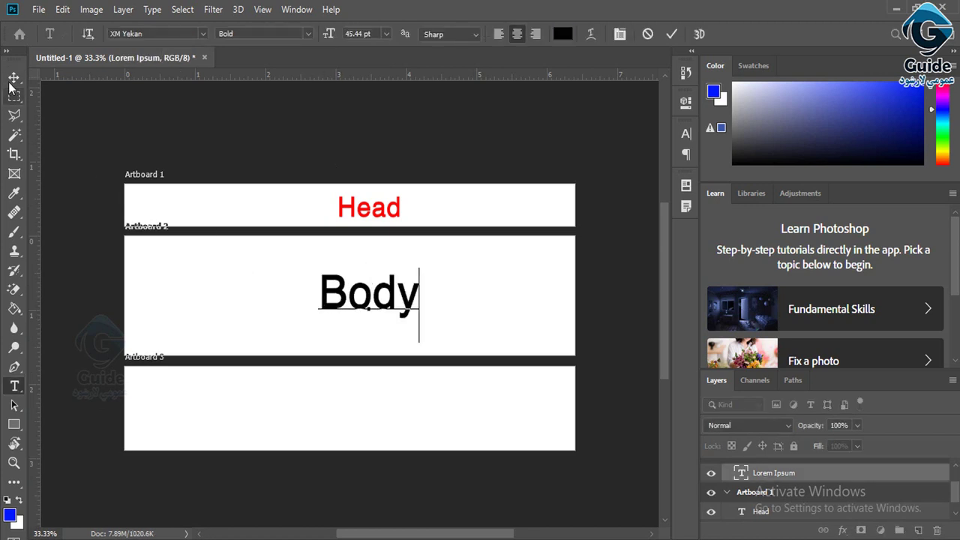
pyautogui.click(13, 78)
pyautogui.click(393, 145)
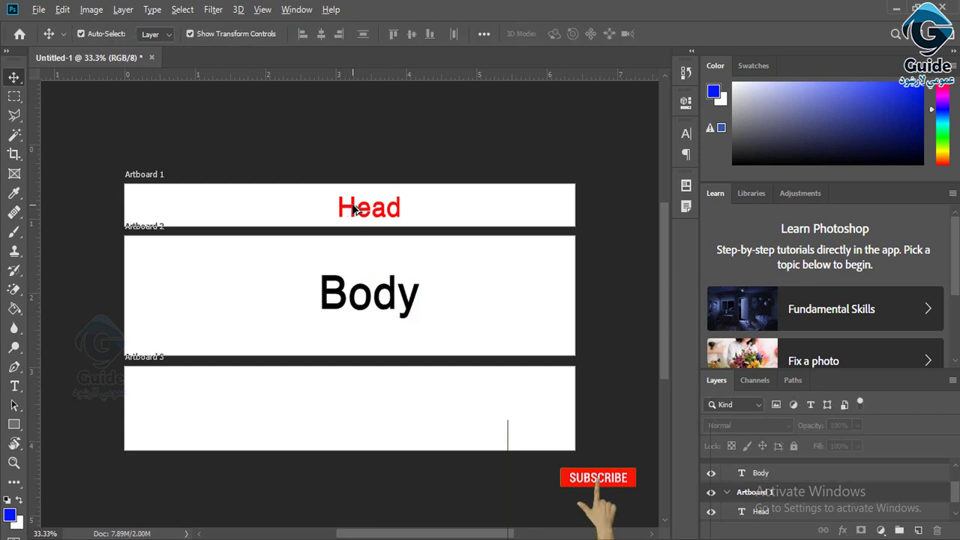
# Copy the red "Head" text into the middle of Artboard 3 and replace its wording with "Remaining part"
pyautogui.moveTo(356, 210); pyautogui.dragTo(357, 412)
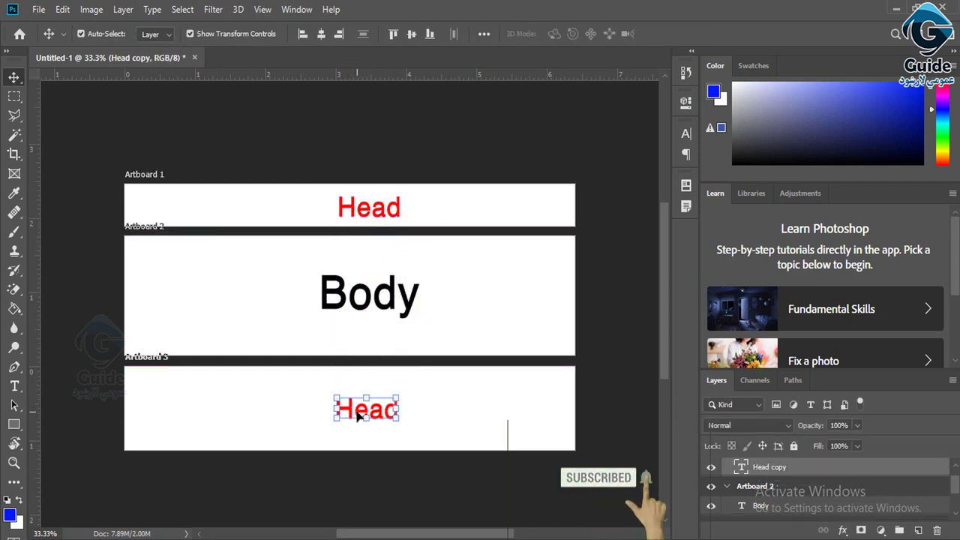
pyautogui.press('t')
pyautogui.click(351, 409)
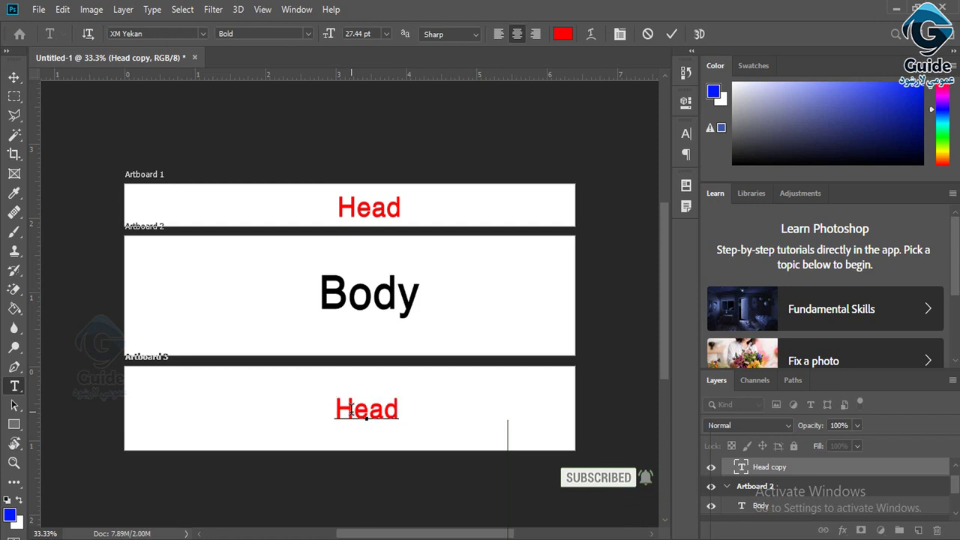
pyautogui.hotkey('ctrl', 'a')
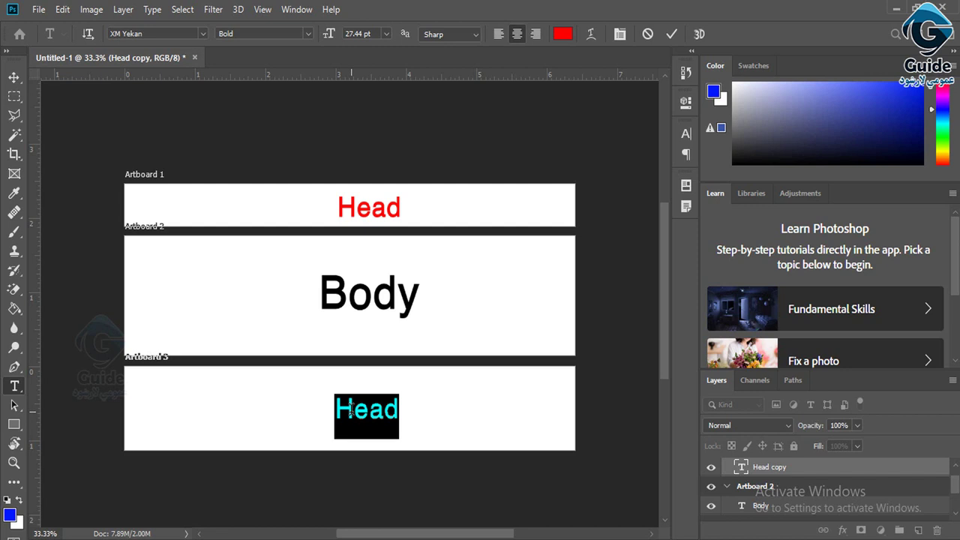
pyautogui.press('BackSpace')
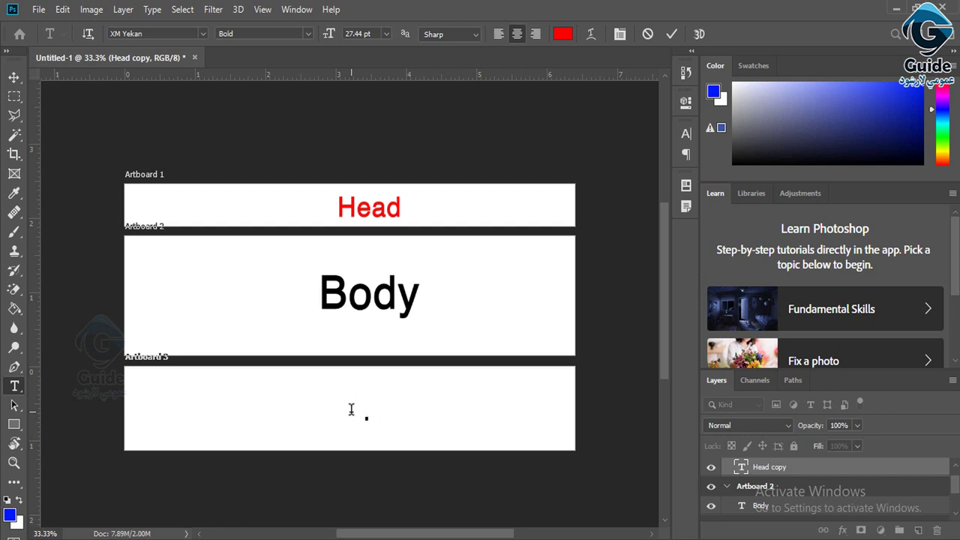
pyautogui.write('Remain')
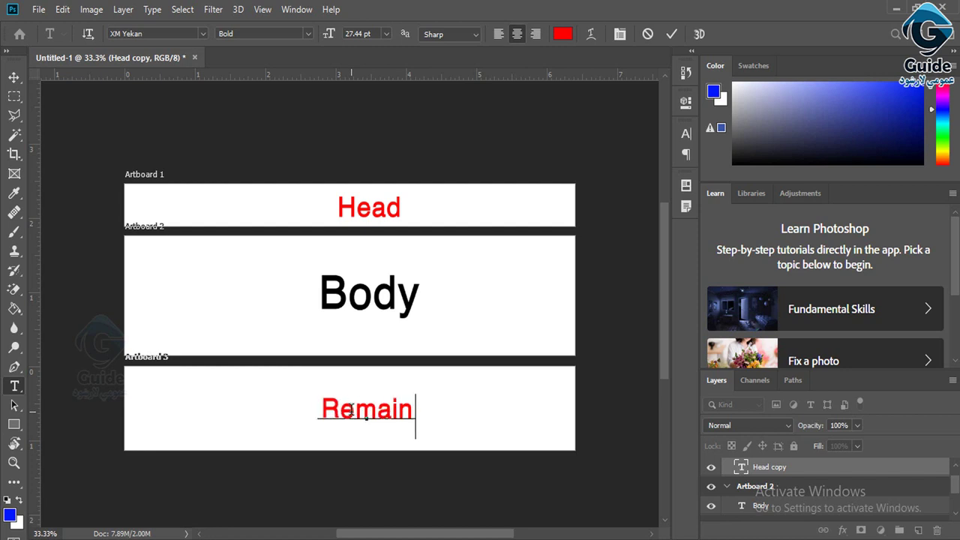
pyautogui.write('ing part')
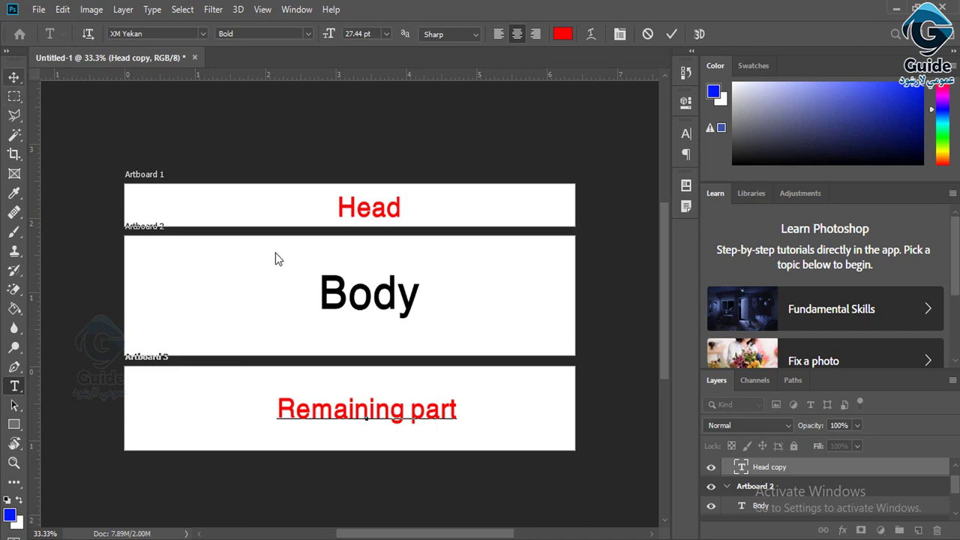
# Recolour the "Remaining part" text dark green (#015d28)
pyautogui.hotkey('ctrl', 'a')
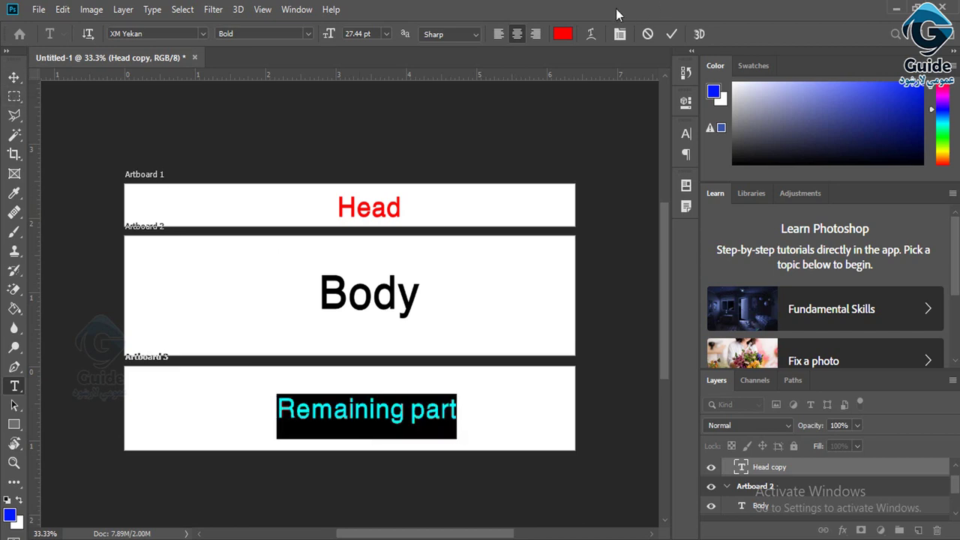
pyautogui.click(562, 34)
pyautogui.write('00ffcc')
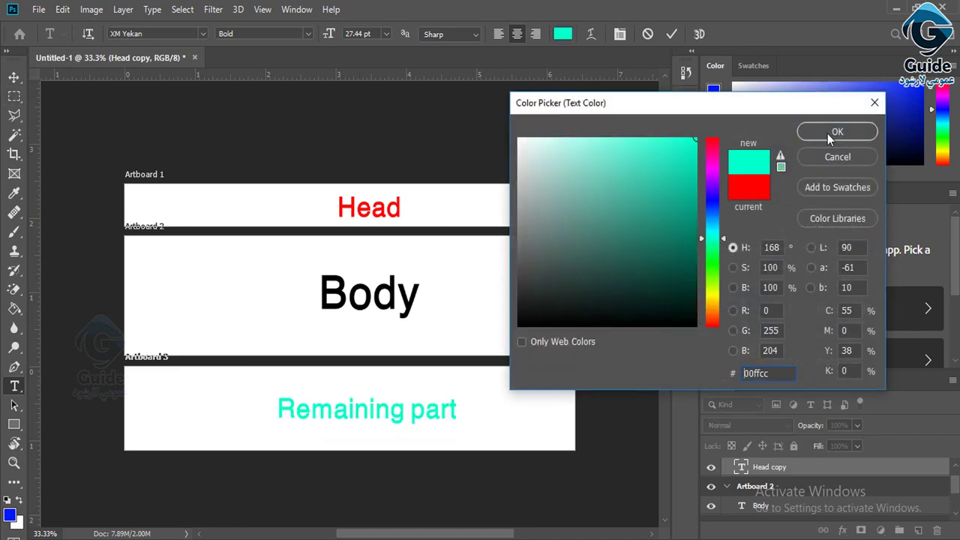
pyautogui.moveTo(699, 214); pyautogui.dragTo(695, 250)
pyautogui.click(694, 260)
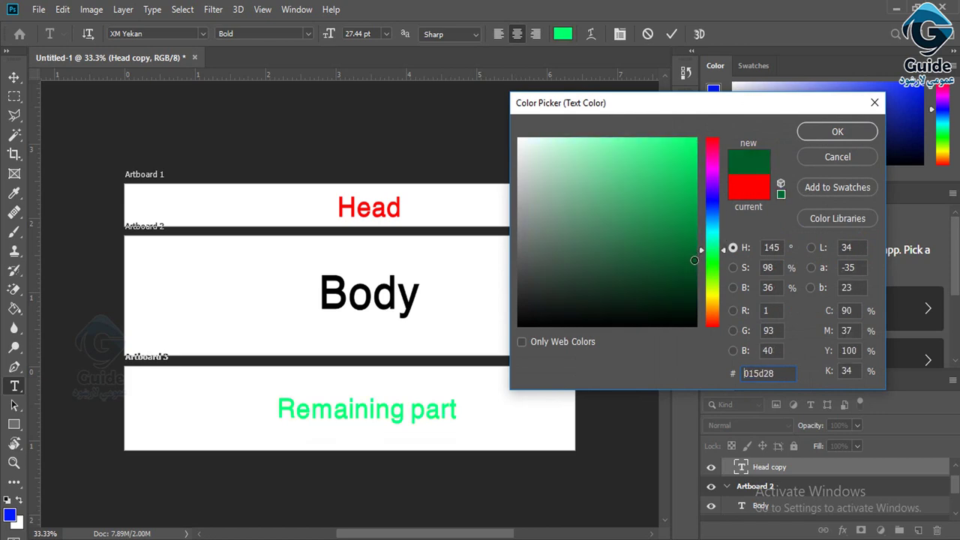
pyautogui.click(14, 77)
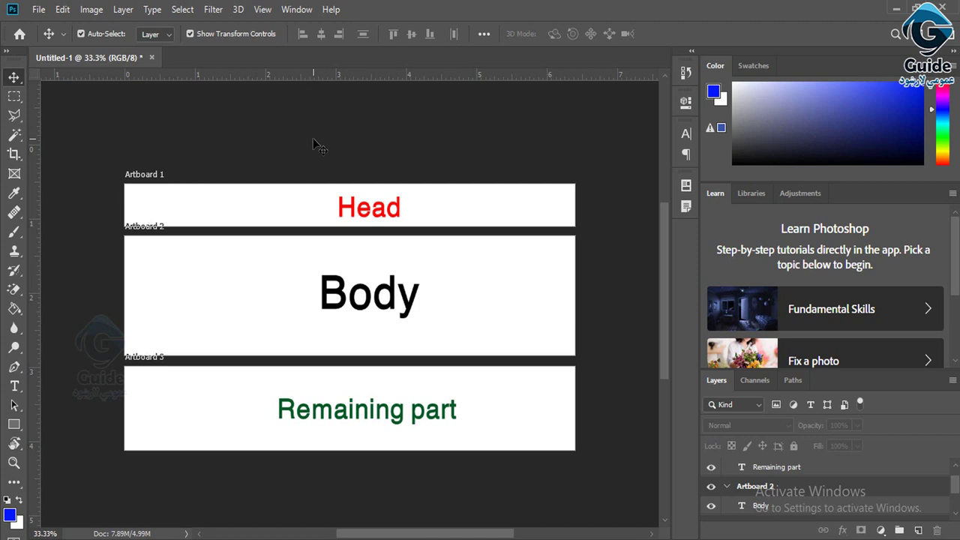
pyautogui.rightClick(13, 77)
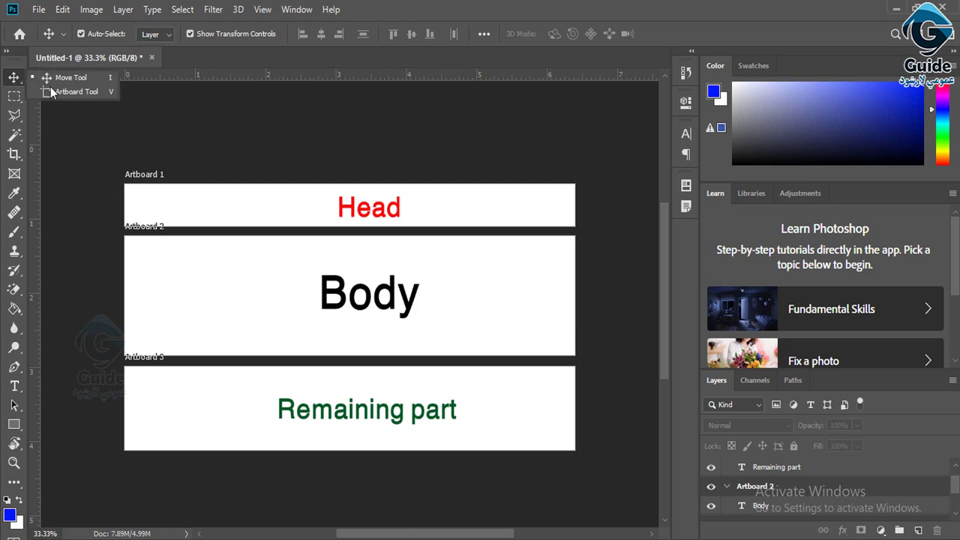
pyautogui.click(6, 60)
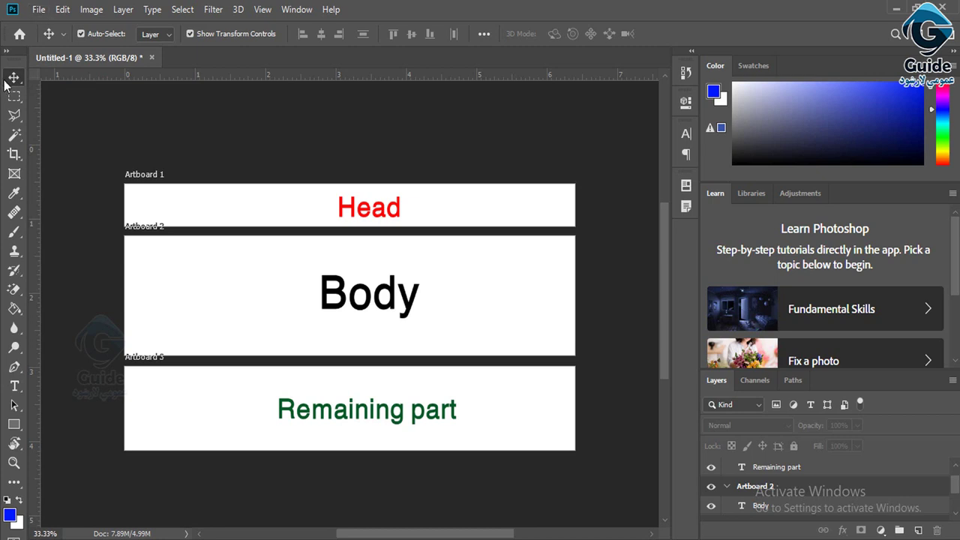
pyautogui.click(45, 9)
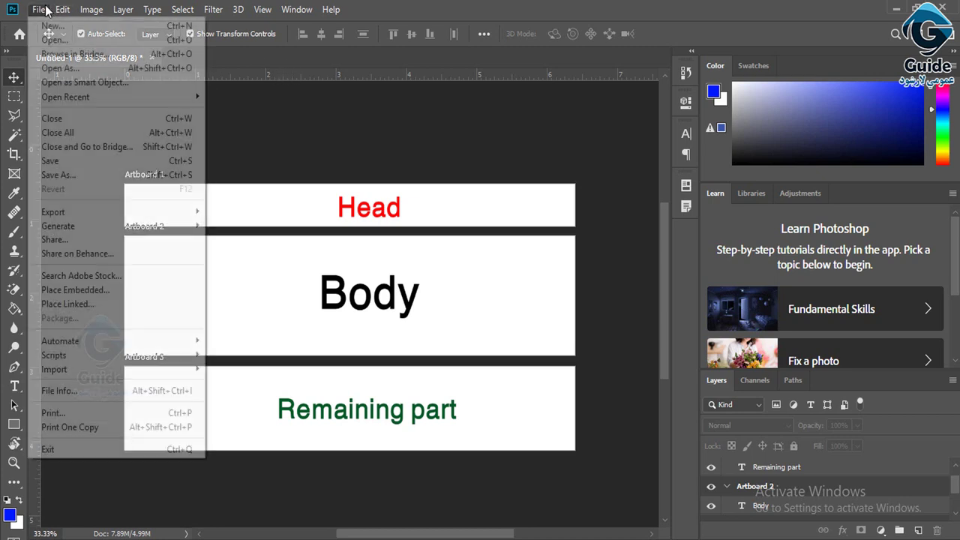
pyautogui.moveTo(83, 213)
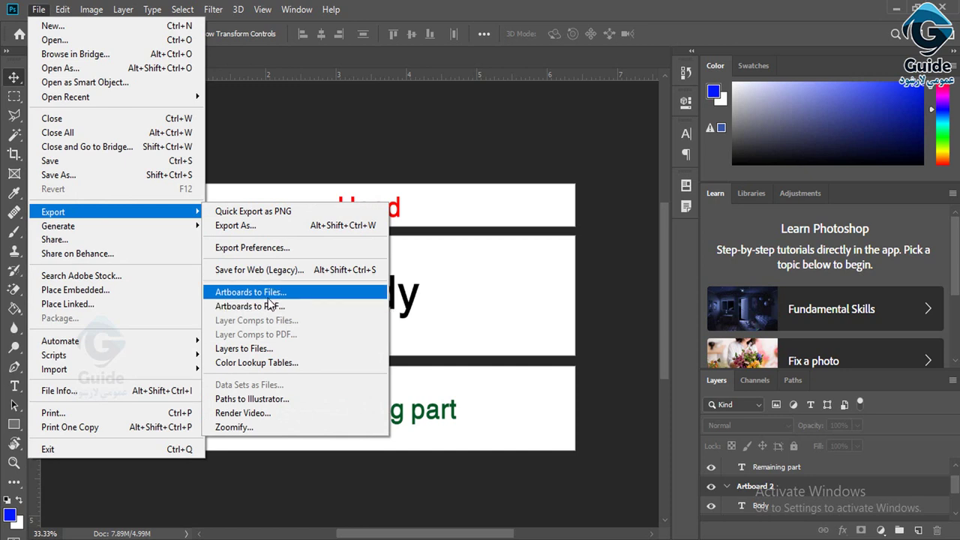
pyautogui.click(394, 237)
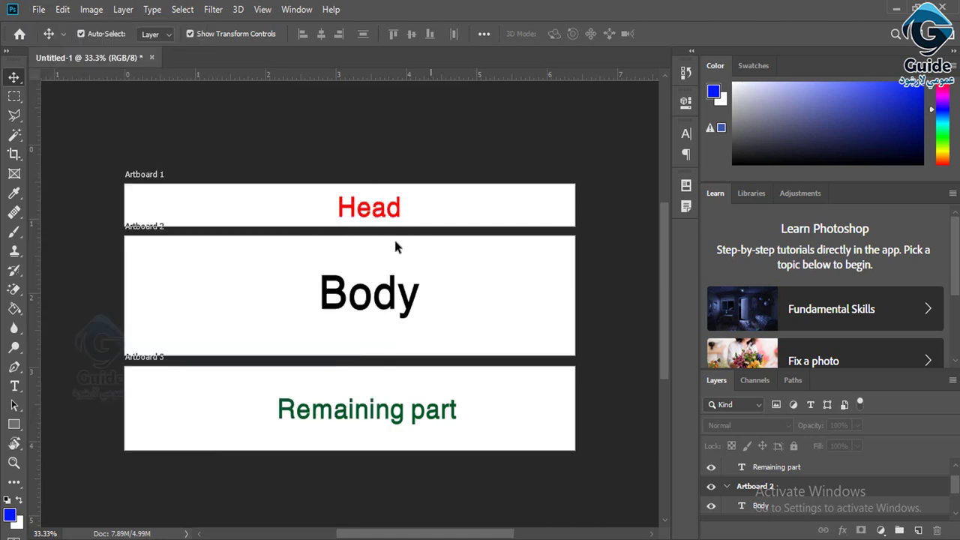
# Start an Artboards to Files export with JPEG as the file type
pyautogui.click(38, 9)
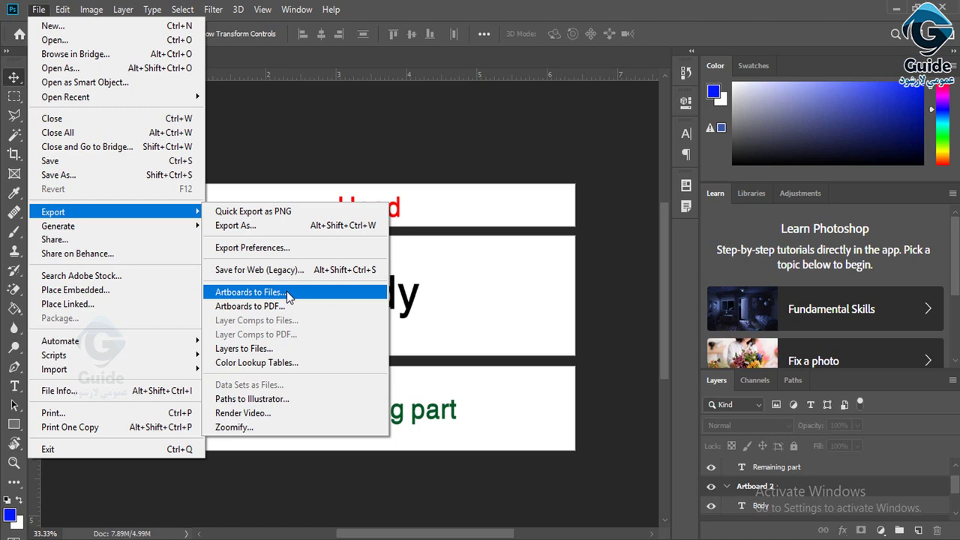
pyautogui.click(289, 294)
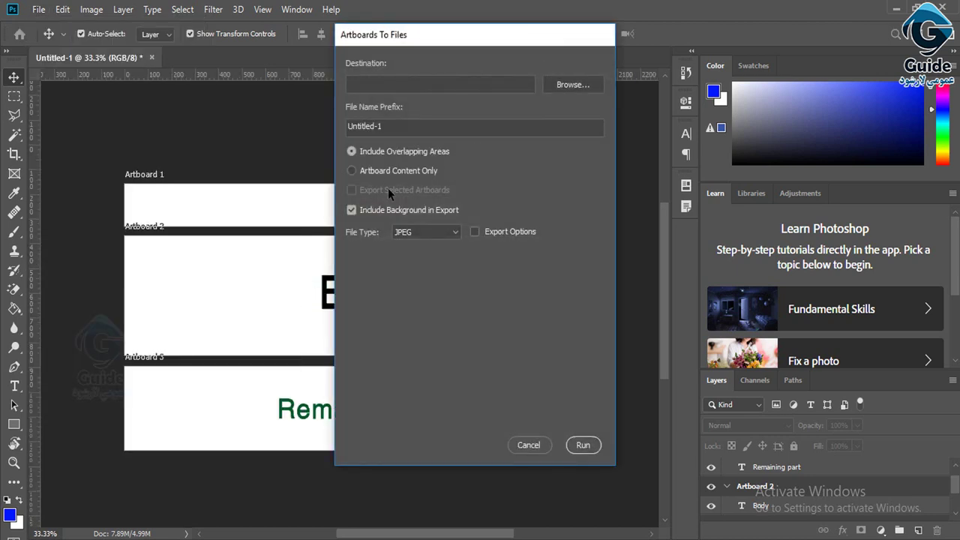
pyautogui.click(453, 234)
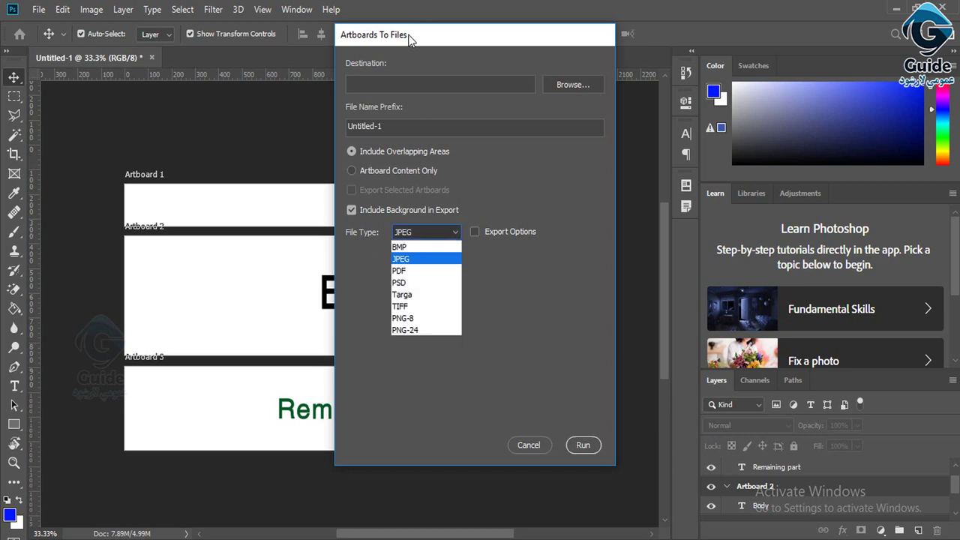
pyautogui.click(413, 261)
pyautogui.moveTo(397, 35); pyautogui.dragTo(536, 48)
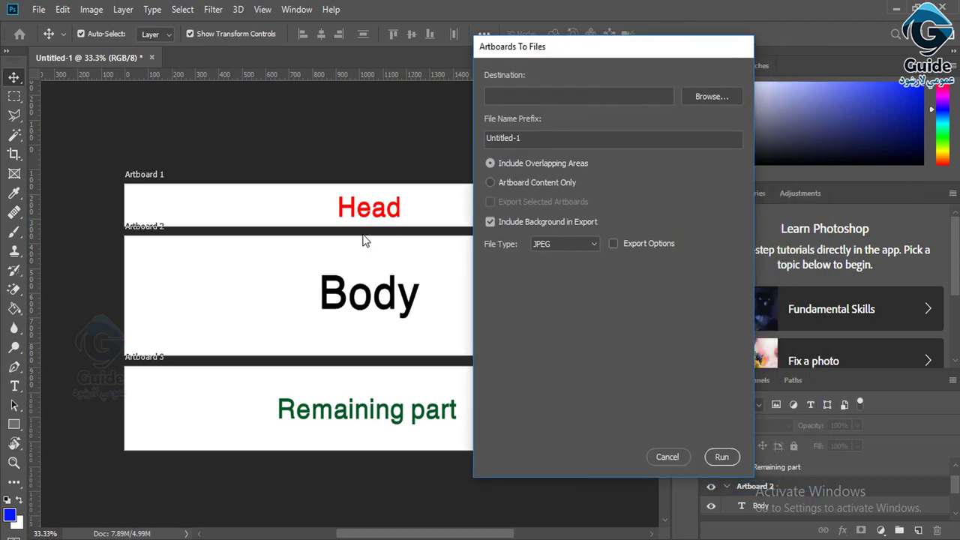
pyautogui.click(569, 251)
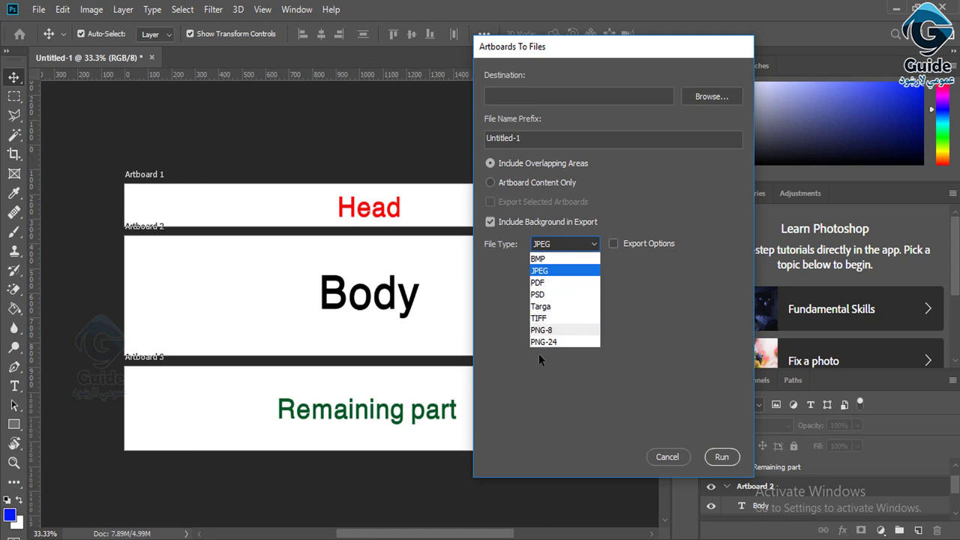
pyautogui.click(542, 271)
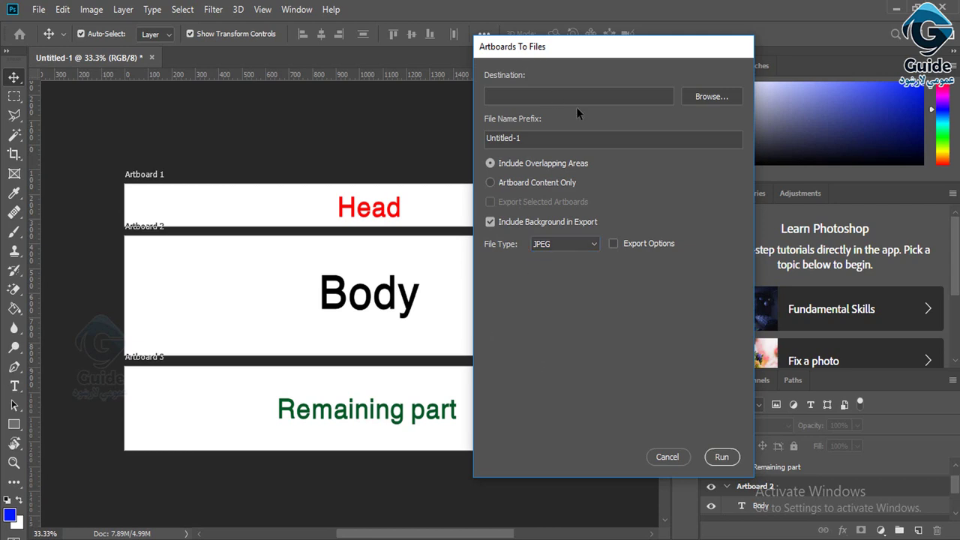
# Set the export destination to the Artboard folder on the Desktop
pyautogui.click(709, 97)
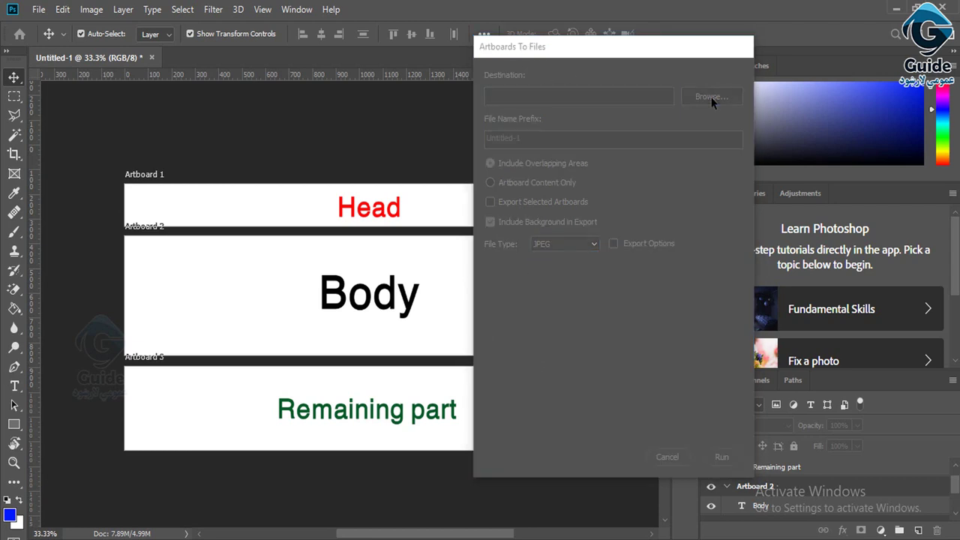
pyautogui.click(59, 168)
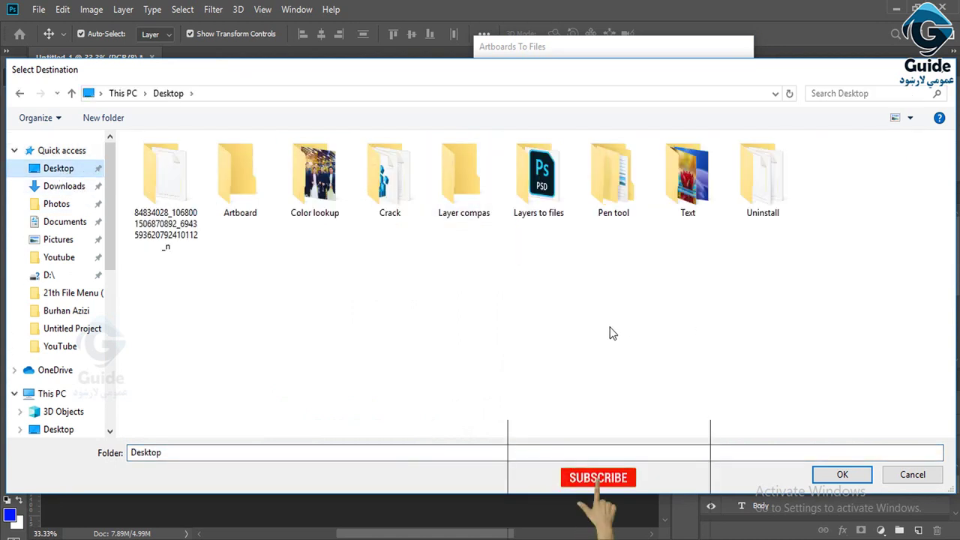
pyautogui.doubleClick(251, 204)
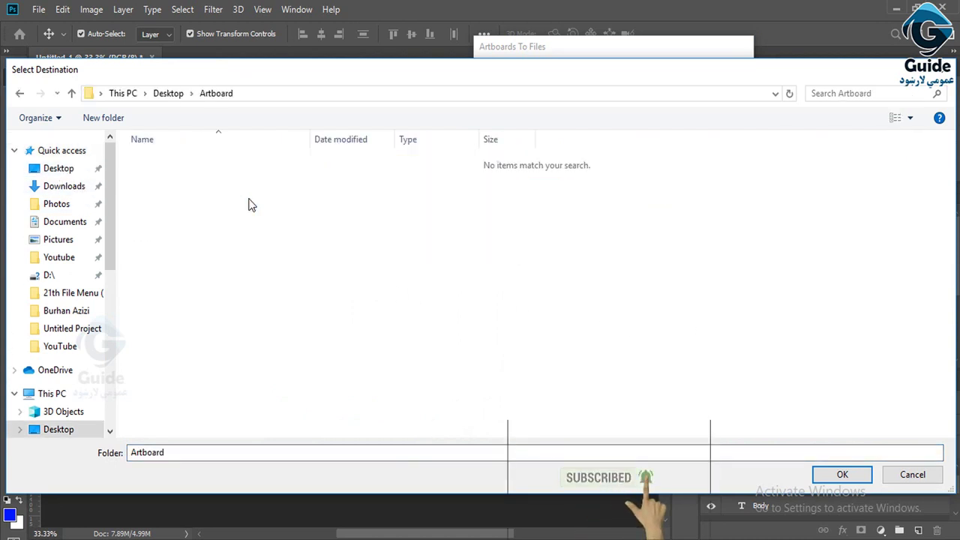
pyautogui.click(841, 474)
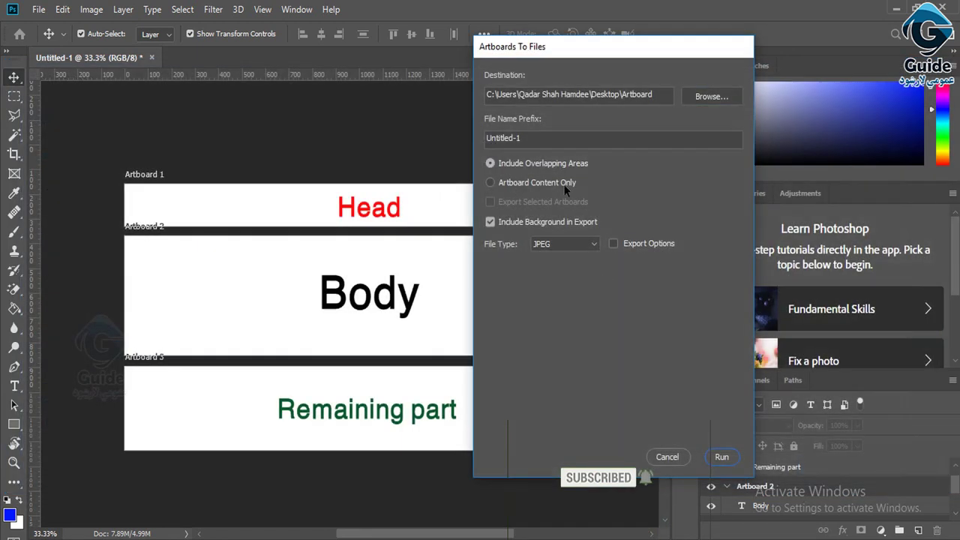
# Set the file name prefix to "1st" and run the artboard export
pyautogui.click(547, 139)
pyautogui.write('1st')
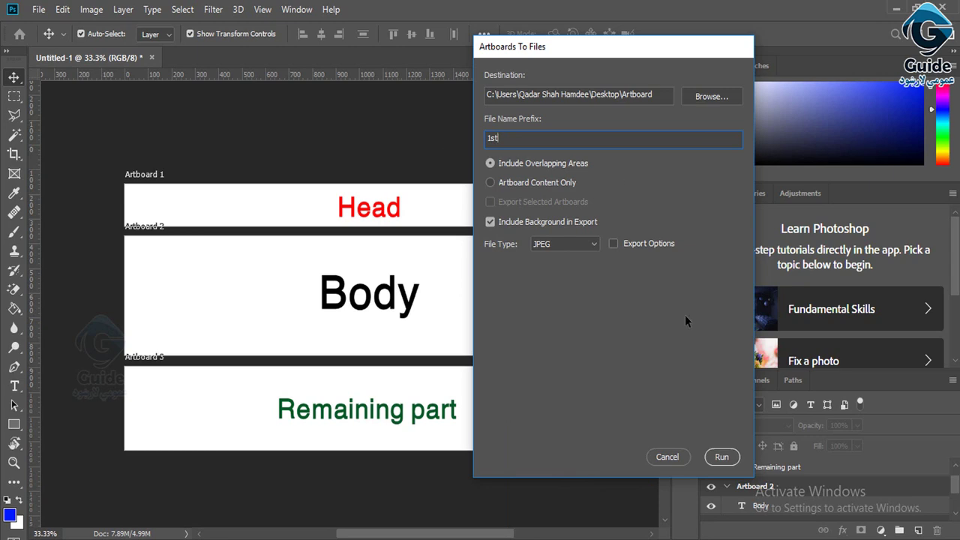
pyautogui.click(729, 458)
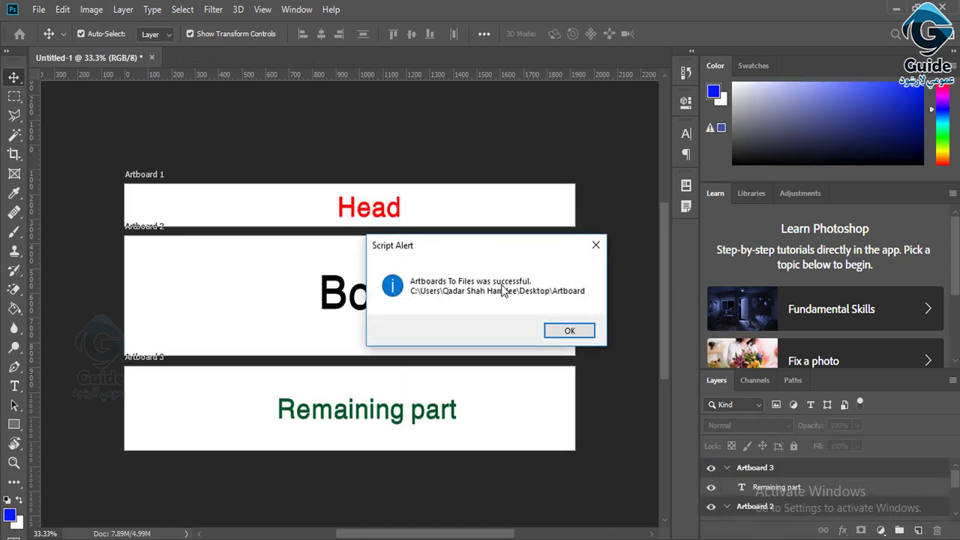
pyautogui.click(569, 332)
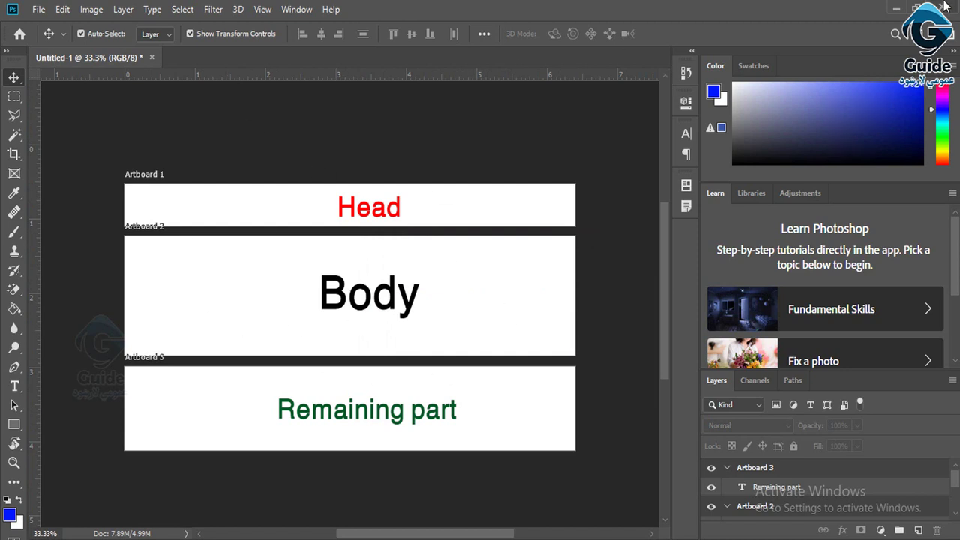
# Open the Artboard folder on the desktop and display its files as extra large icons
pyautogui.click(895, 9)
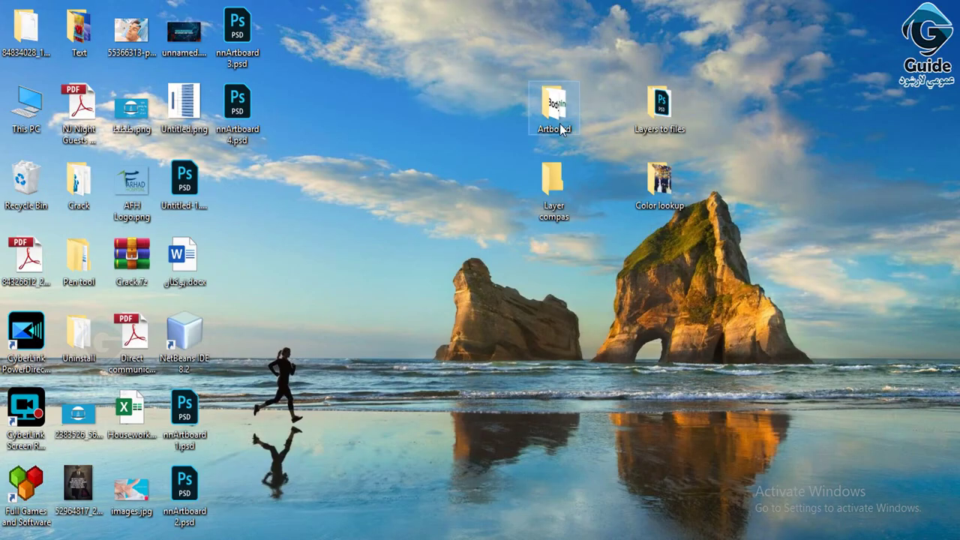
pyautogui.doubleClick(559, 123)
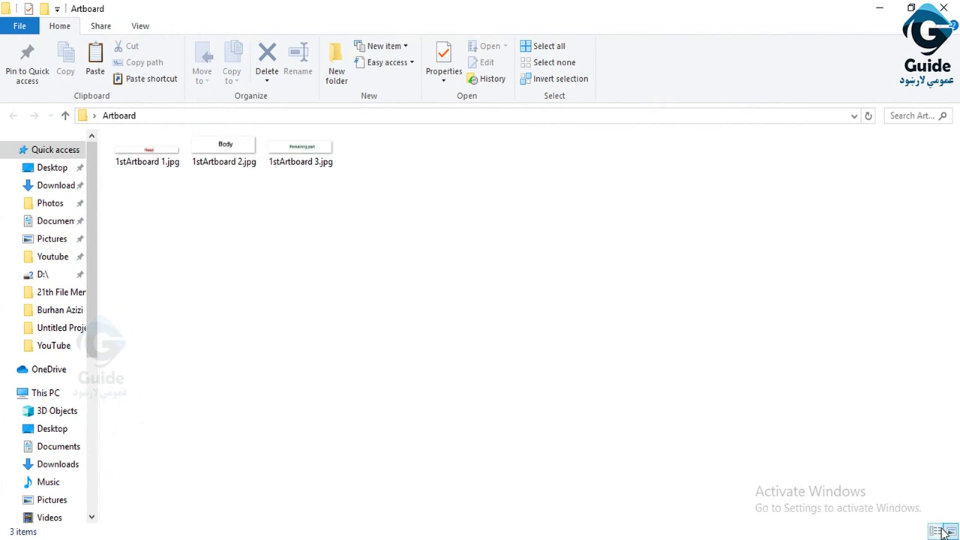
pyautogui.rightClick(423, 189)
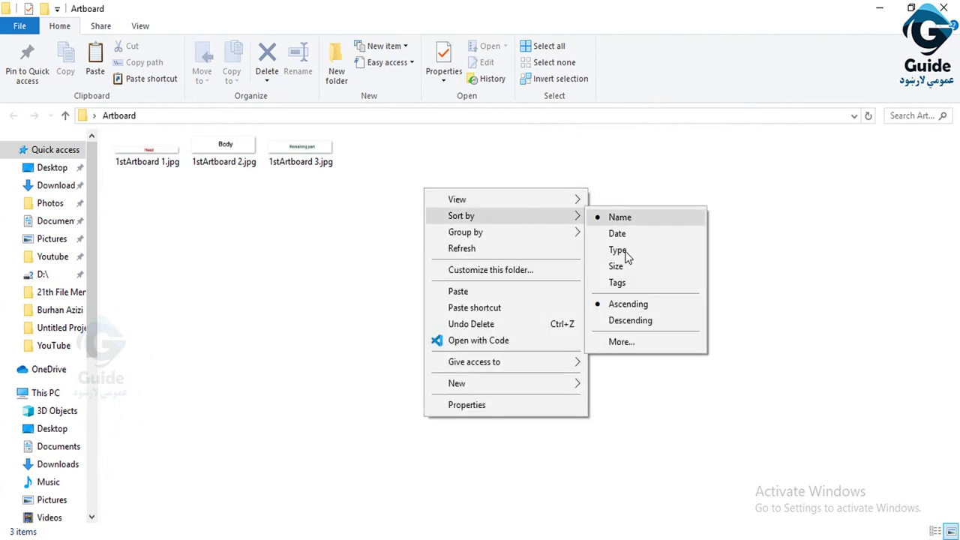
pyautogui.moveTo(566, 200)
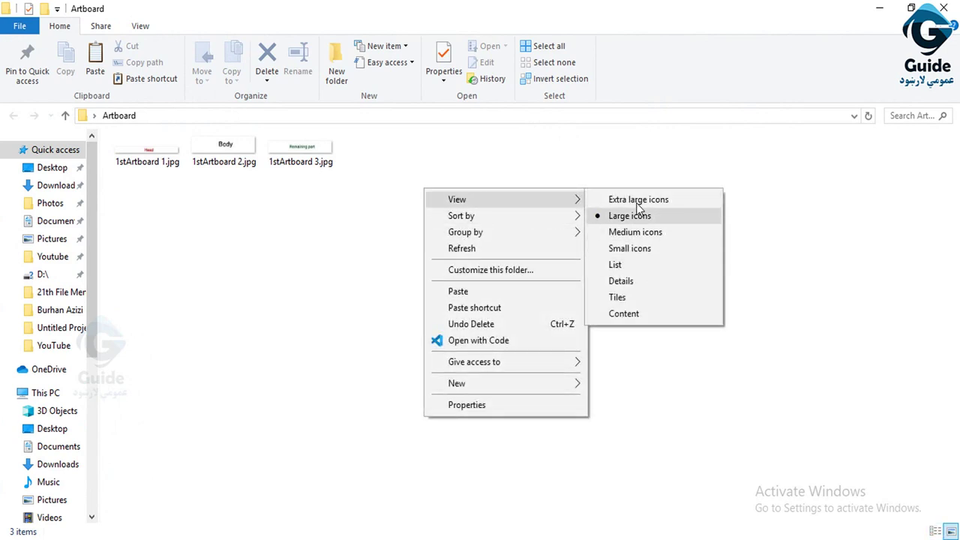
pyautogui.click(638, 200)
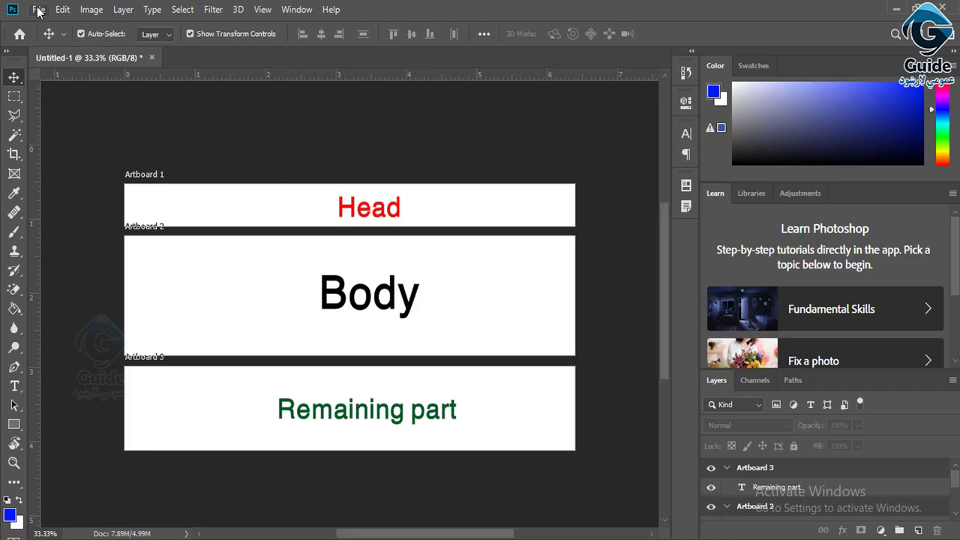
# Return to the Artboard folder and inspect the exported Head, Body and Remaining part JPEG files
pyautogui.click(896, 9)
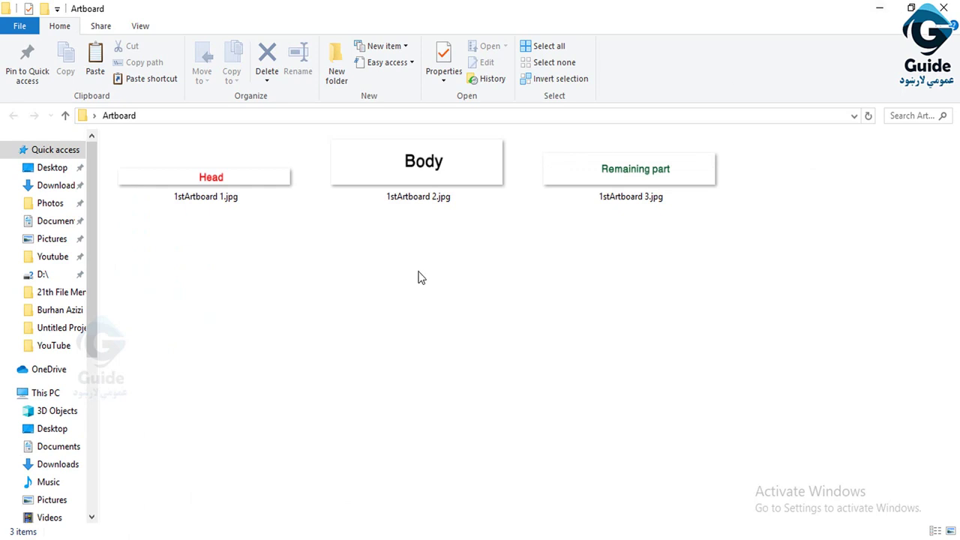
pyautogui.click(213, 180)
pyautogui.moveTo(169, 174)
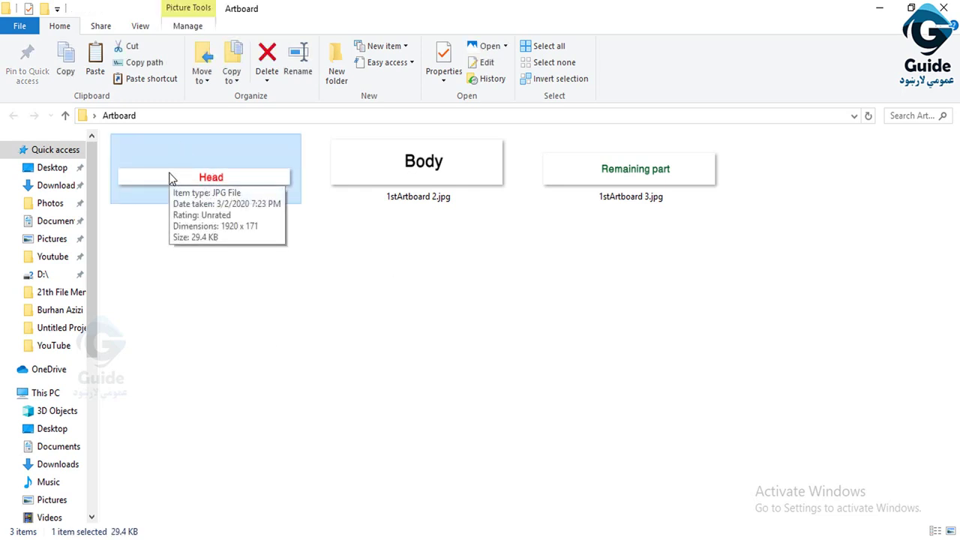
pyautogui.click(439, 182)
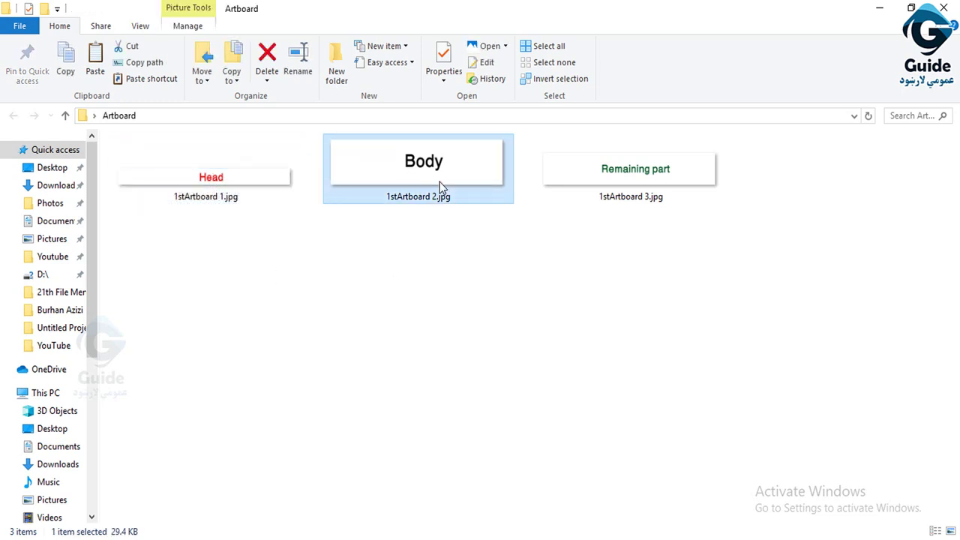
pyautogui.click(635, 199)
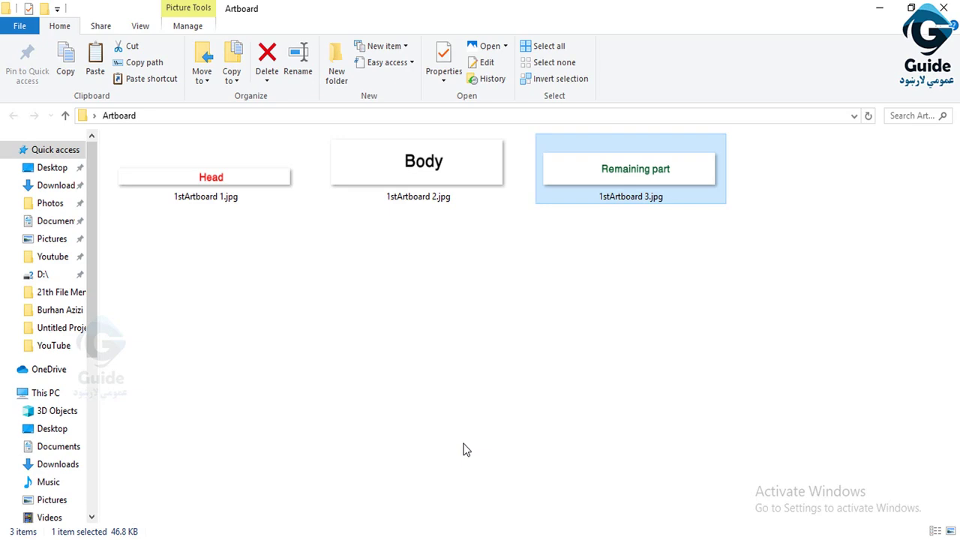
# Switch to Photoshop and start an Artboards to PDF export with file name prefix "uu" and JPEG encoding
pyautogui.hotkey('alt', 'Tab')
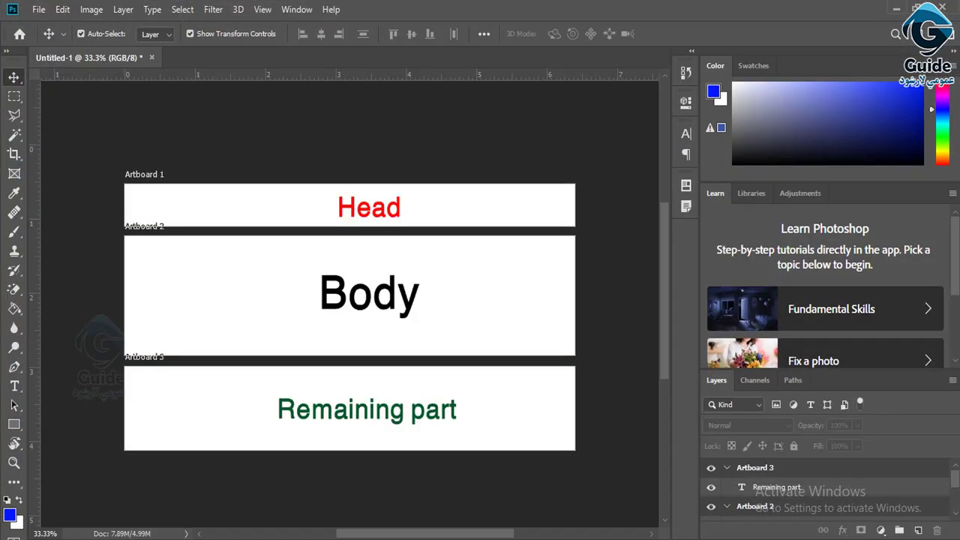
pyautogui.click(38, 9)
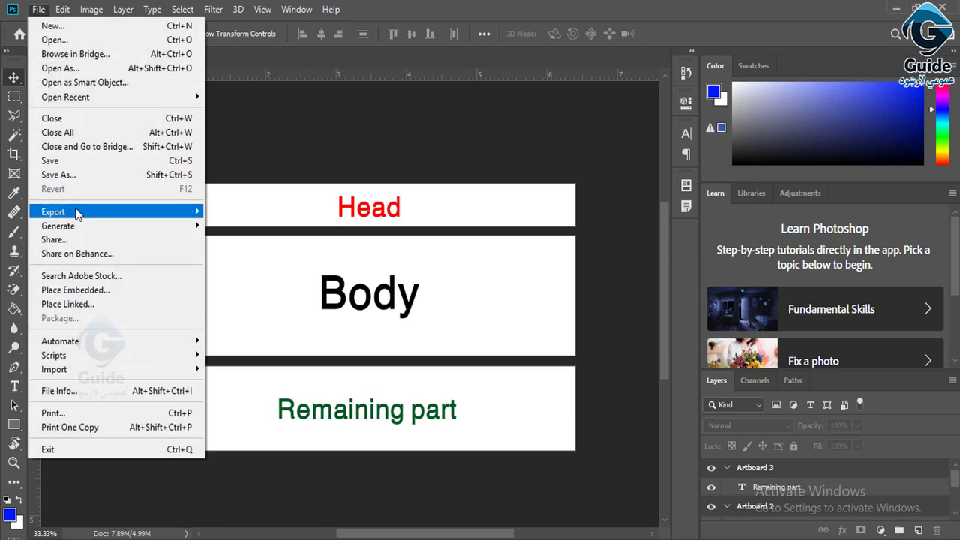
pyautogui.moveTo(75, 211)
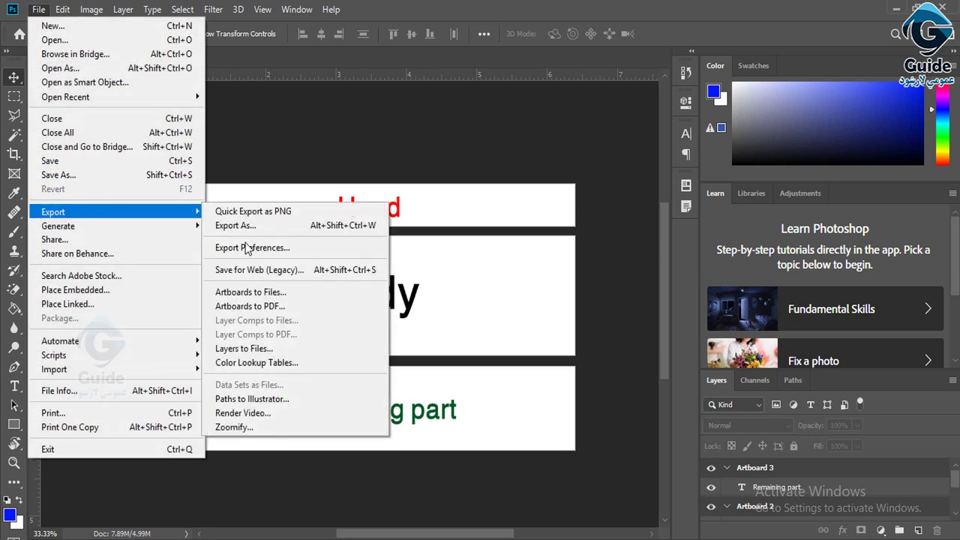
pyautogui.click(270, 309)
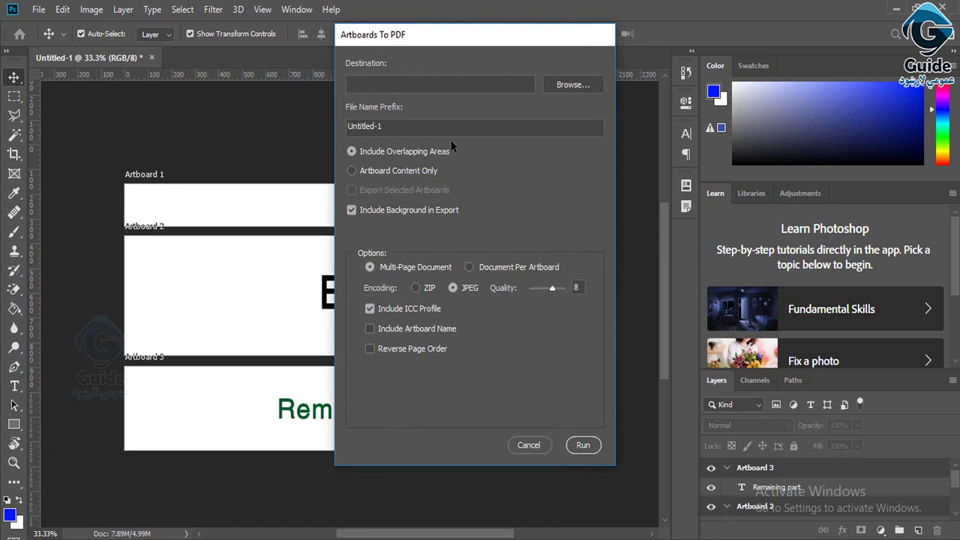
pyautogui.doubleClick(407, 126)
pyautogui.write('uu')
pyautogui.click(416, 288)
pyautogui.click(454, 289)
# Set the PDF export destination to the Artboard folder on the Desktop and run the export
pyautogui.click(572, 84)
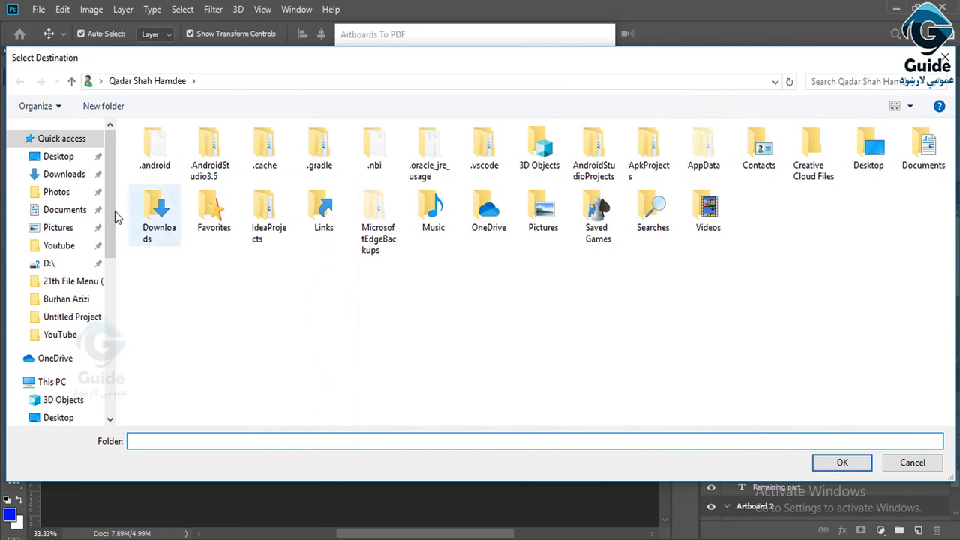
pyautogui.click(52, 156)
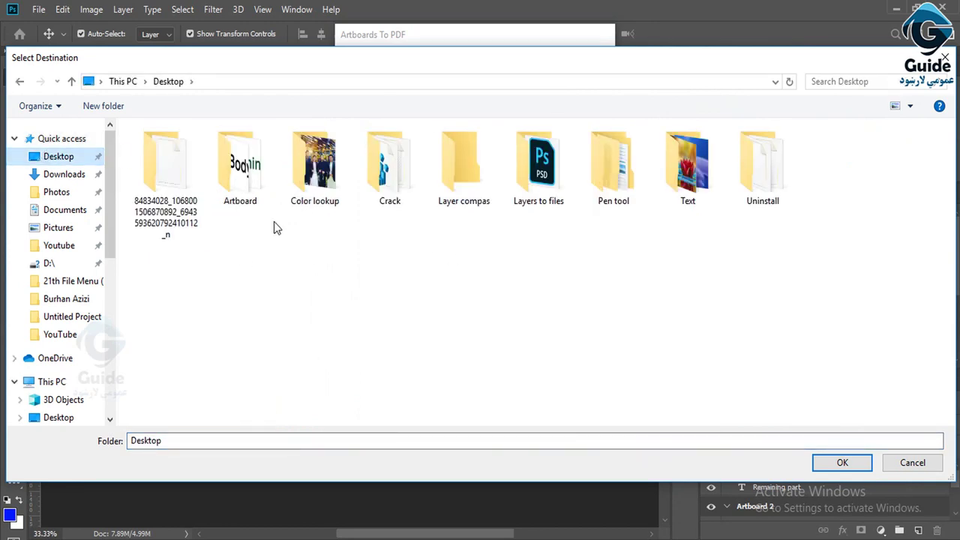
pyautogui.doubleClick(258, 186)
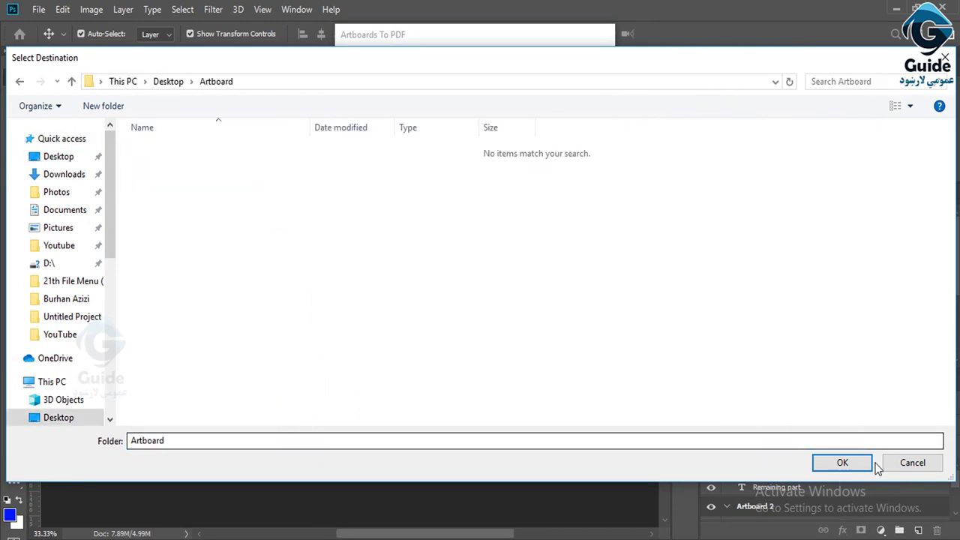
pyautogui.click(871, 462)
pyautogui.click(583, 447)
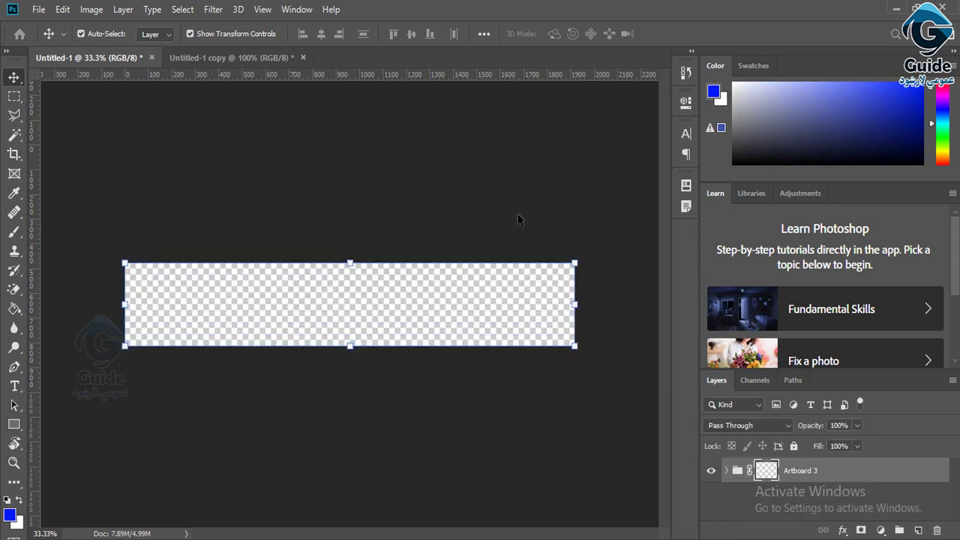
pyautogui.click(579, 332)
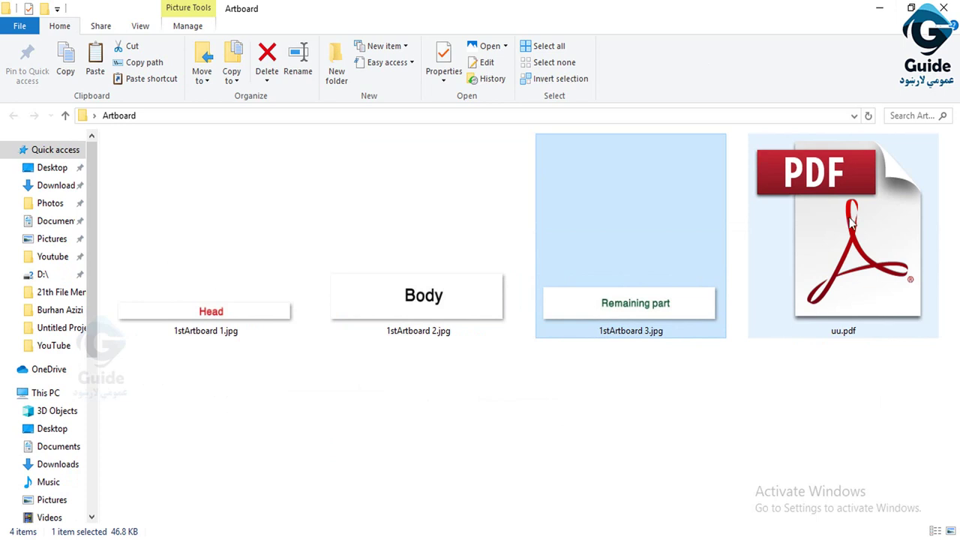
# Open uu.pdf from the Artboard folder, look through its pages and close it
pyautogui.doubleClick(851, 220)
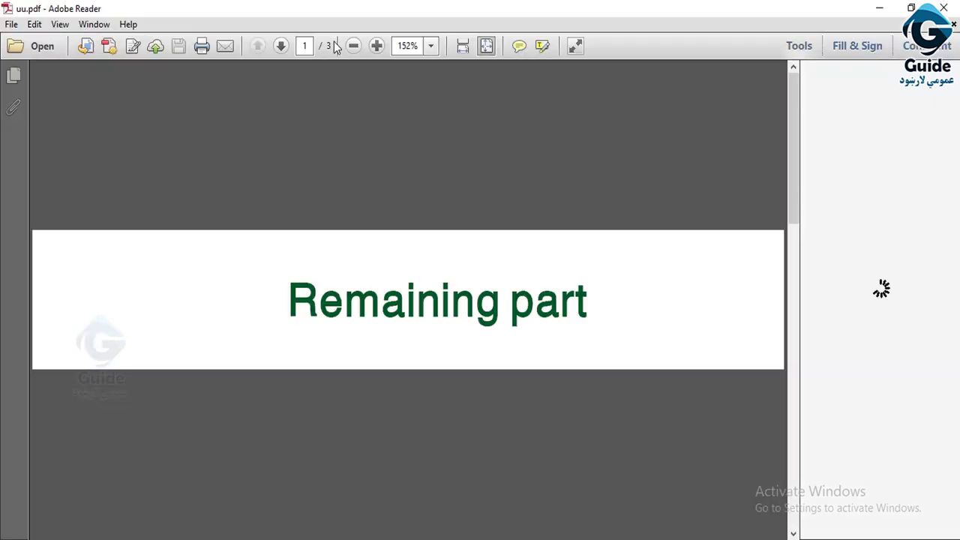
pyautogui.click(793, 534)
pyautogui.click(794, 534)
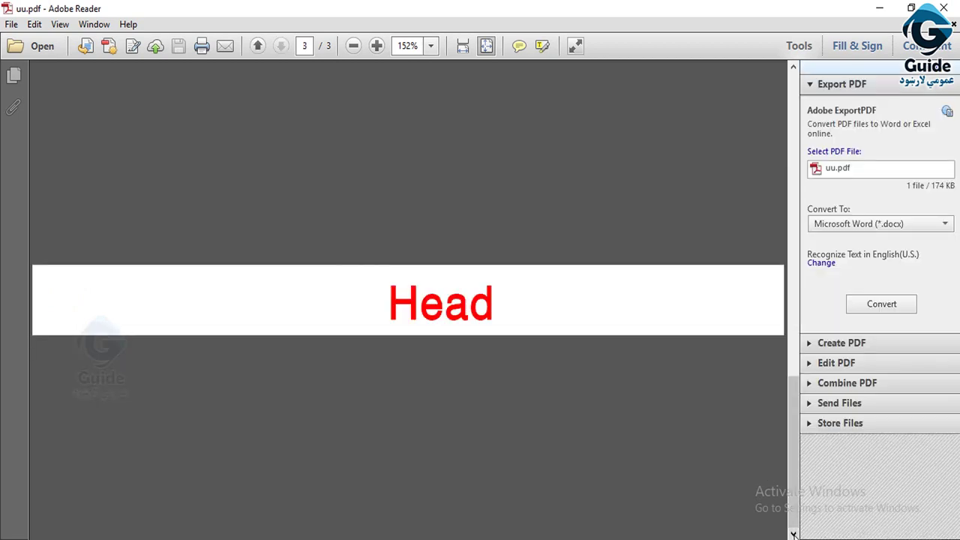
pyautogui.click(943, 7)
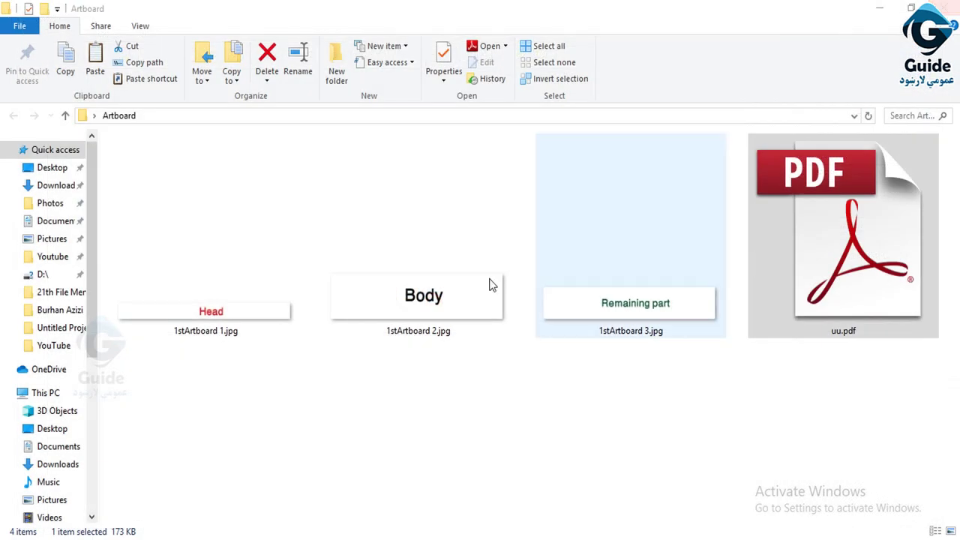
# Switch back to Photoshop and review the export commands for artboards and layer comps
pyautogui.hotkey('alt', 'Tab')
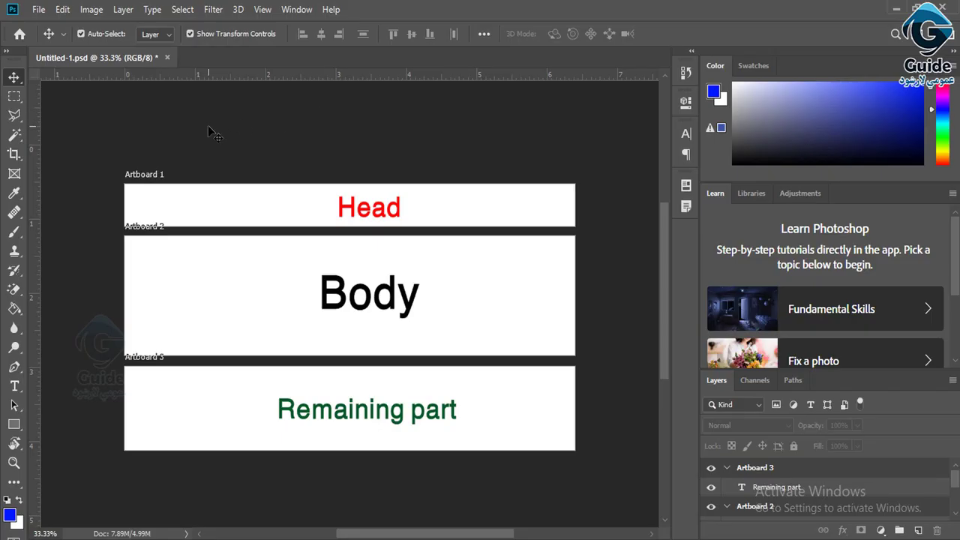
pyautogui.click(38, 9)
pyautogui.moveTo(103, 213)
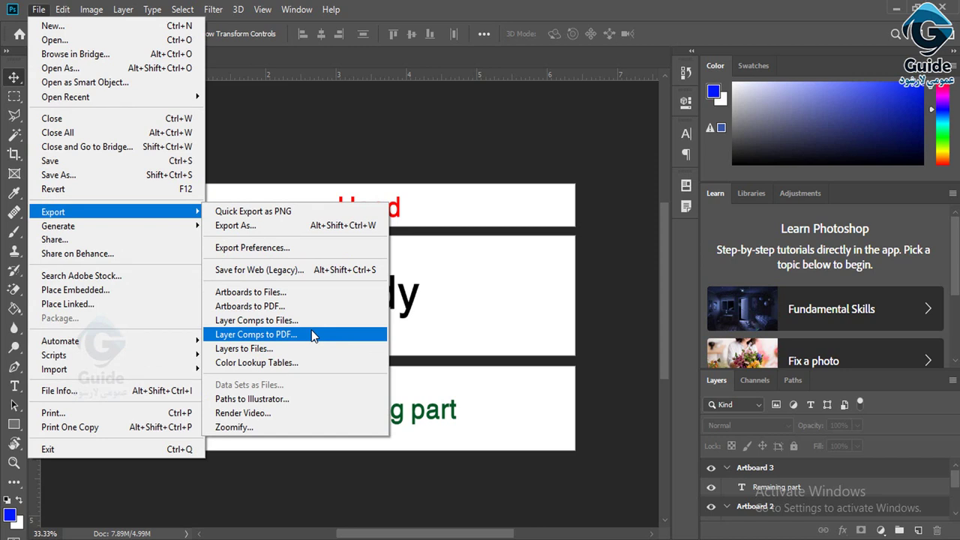
pyautogui.click(342, 96)
pyautogui.click(297, 10)
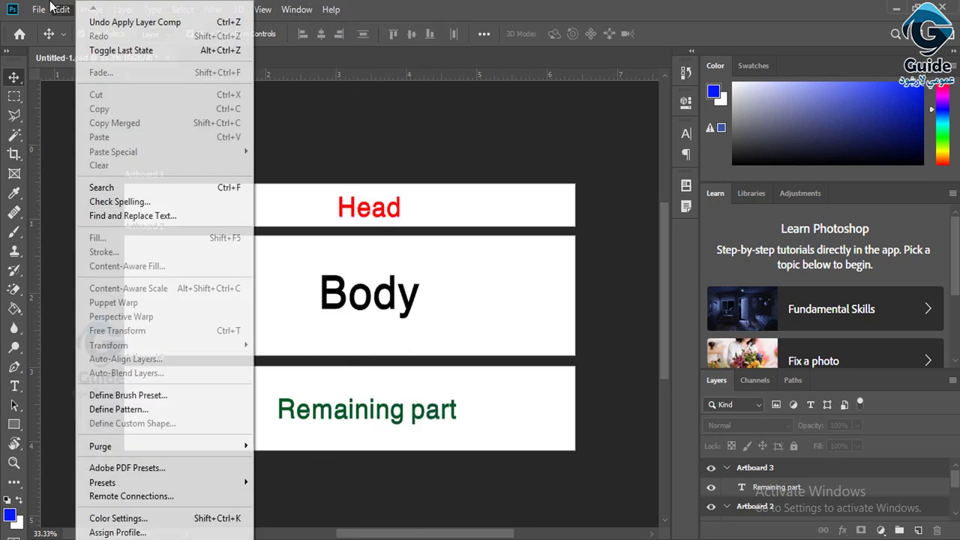
pyautogui.click(38, 9)
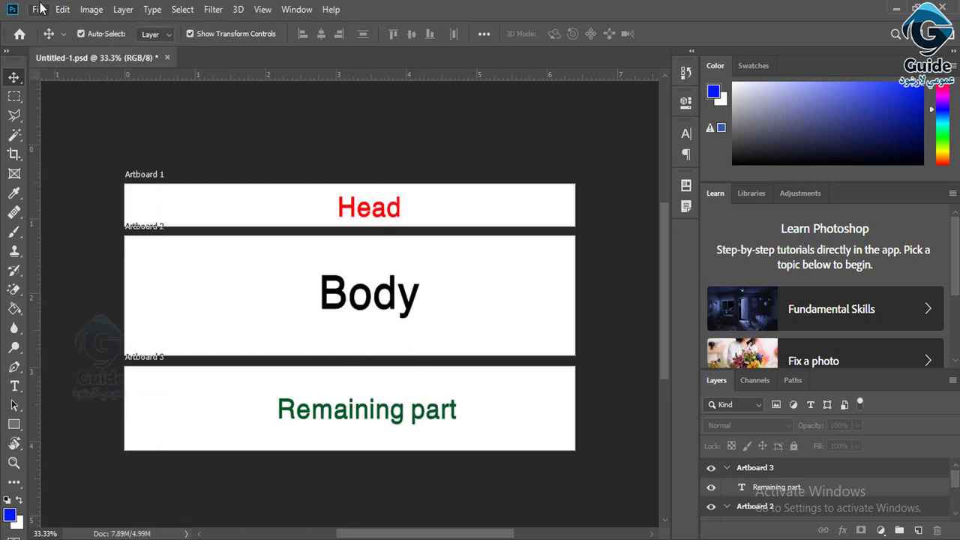
pyautogui.click(38, 9)
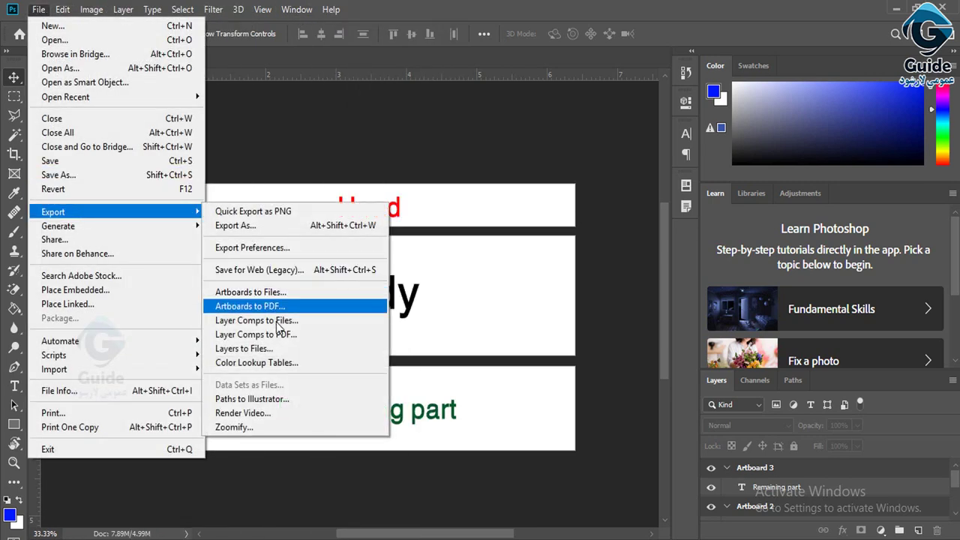
pyautogui.click(263, 9)
# Show the Layer Comps panel and delete the layer comp "nnn"
pyautogui.click(293, 9)
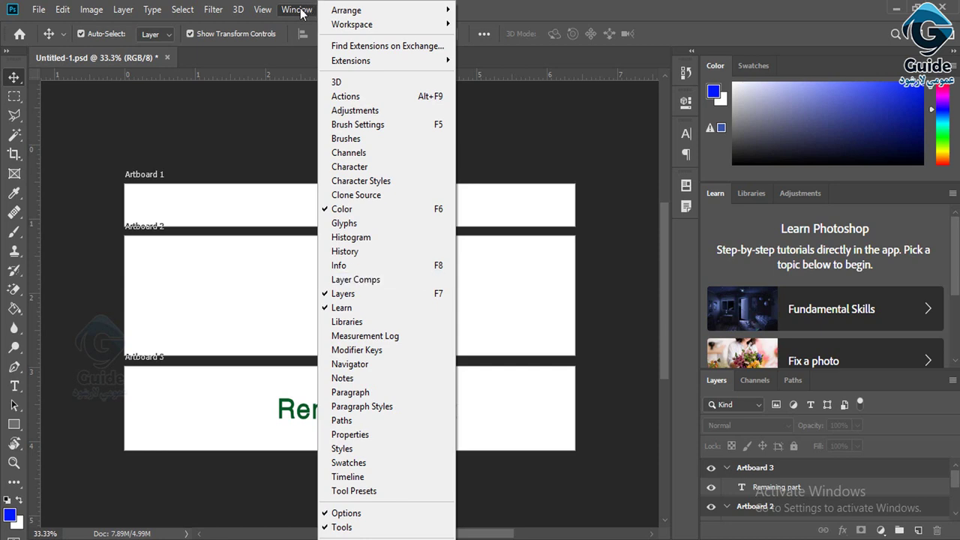
pyautogui.click(373, 285)
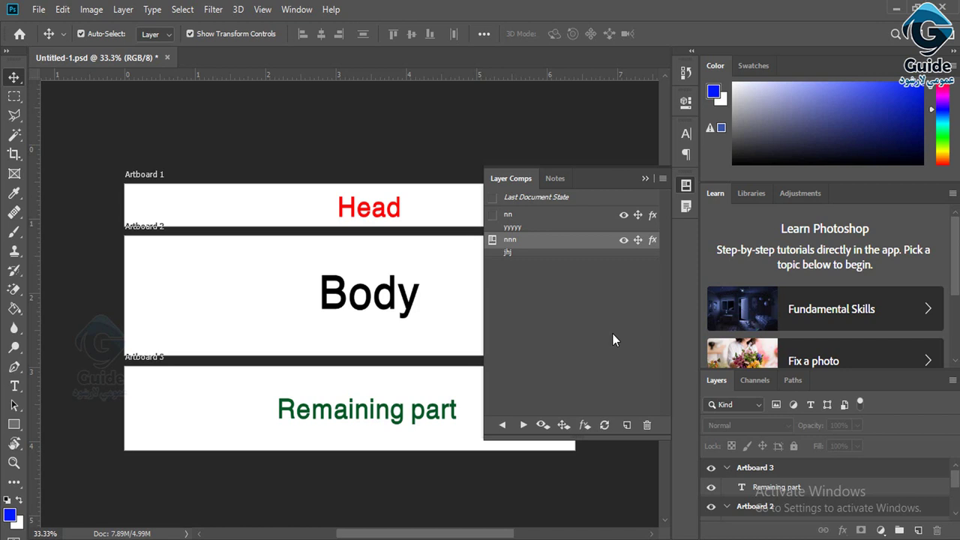
pyautogui.rightClick(584, 240)
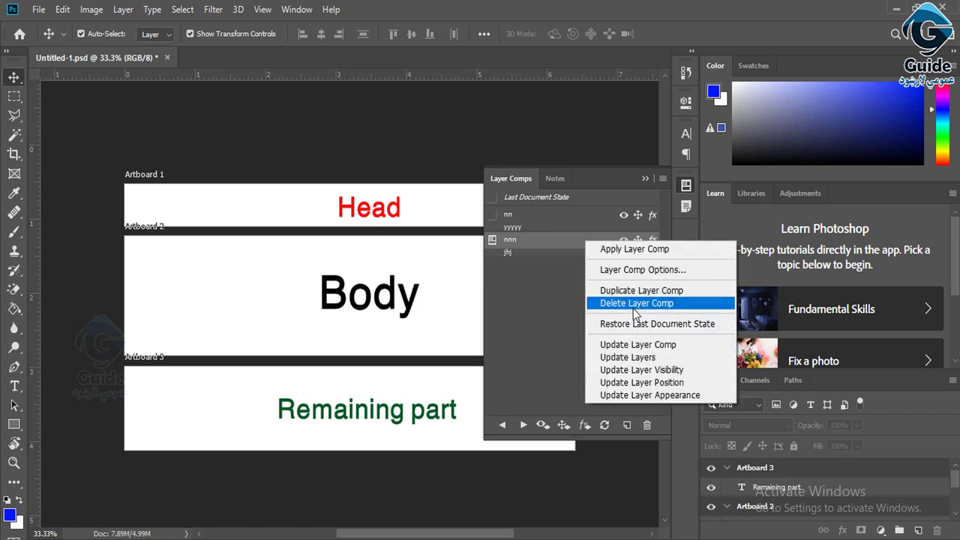
pyautogui.click(634, 303)
pyautogui.click(433, 218)
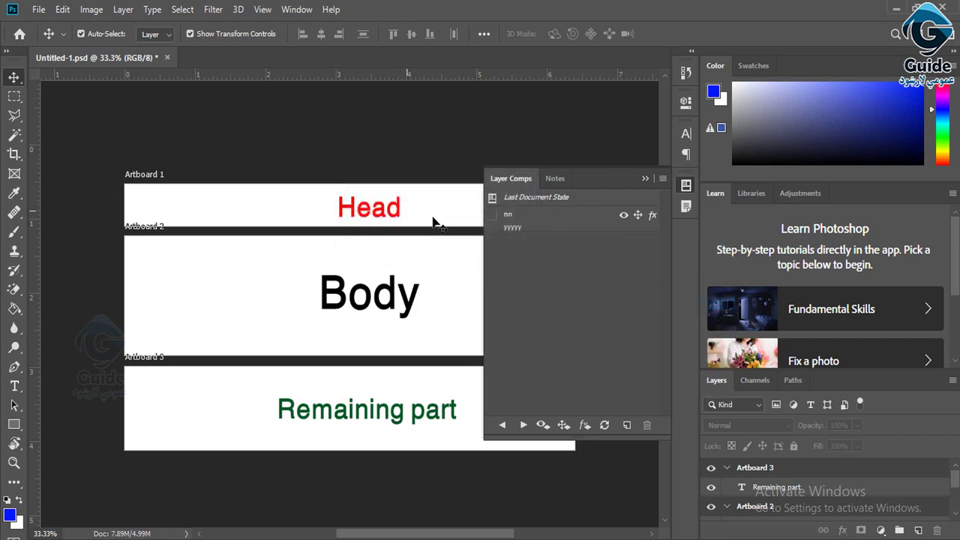
# Delete the remaining layer comp "nn"
pyautogui.rightClick(527, 221)
pyautogui.click(493, 223)
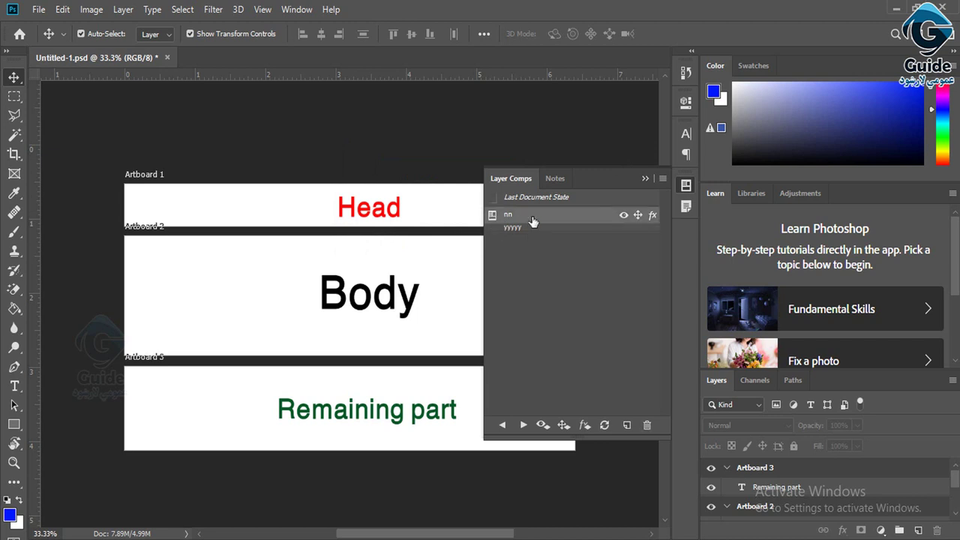
pyautogui.rightClick(528, 218)
pyautogui.click(592, 276)
pyautogui.click(415, 215)
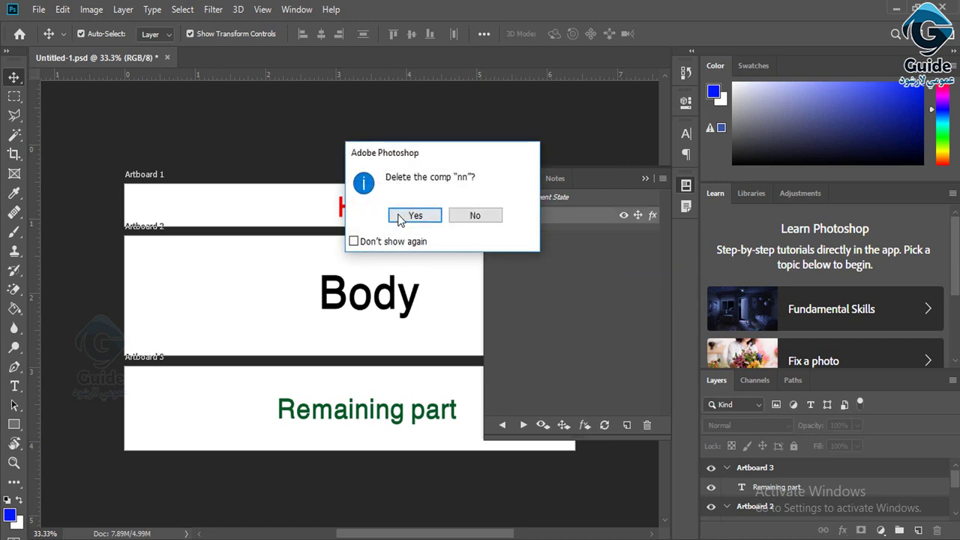
# Select the "Remaining part" text layer in Artboard 3
pyautogui.moveTo(953, 486); pyautogui.dragTo(957, 512)
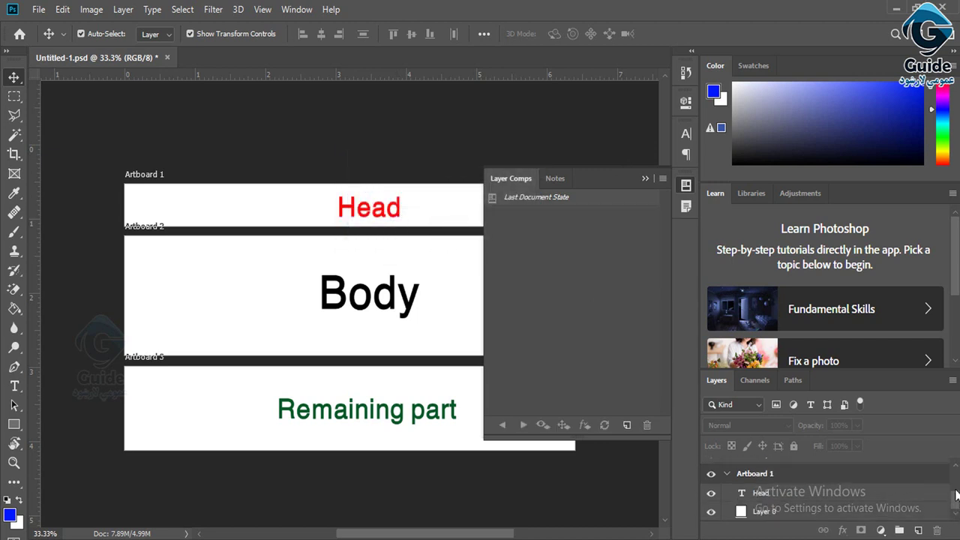
pyautogui.scroll(5, 802, 480)
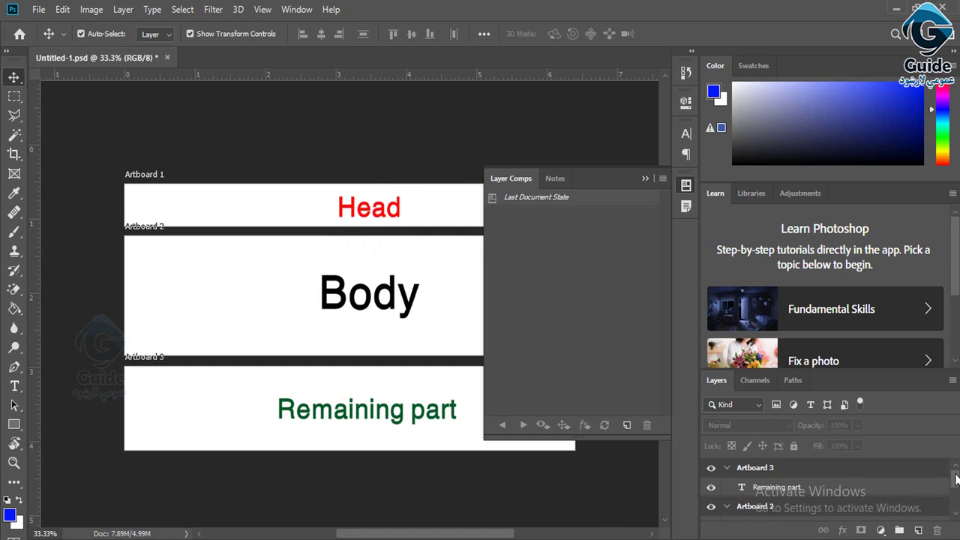
pyautogui.click(794, 489)
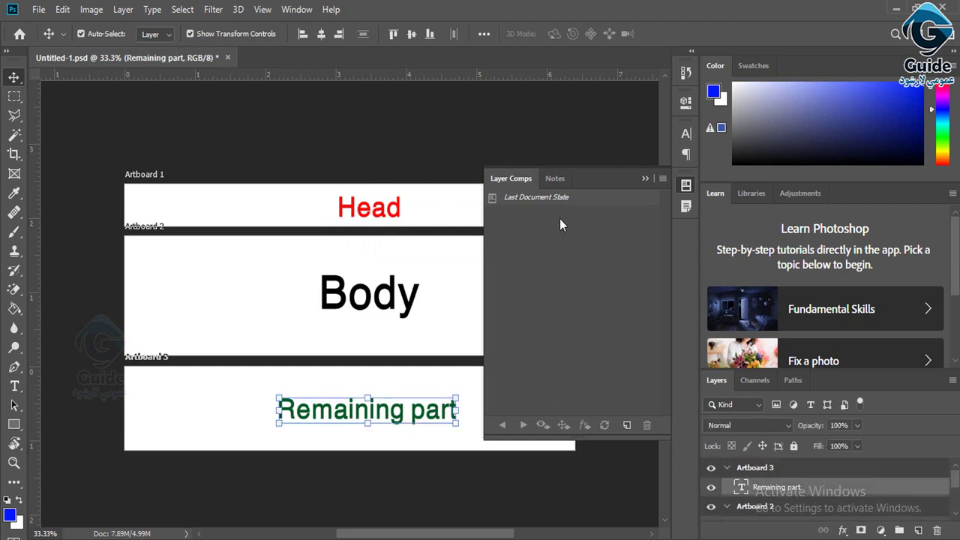
# Create a layer comp named "Remaining Part layer compas" with the comment "The quick brown fox jump."
pyautogui.click(626, 425)
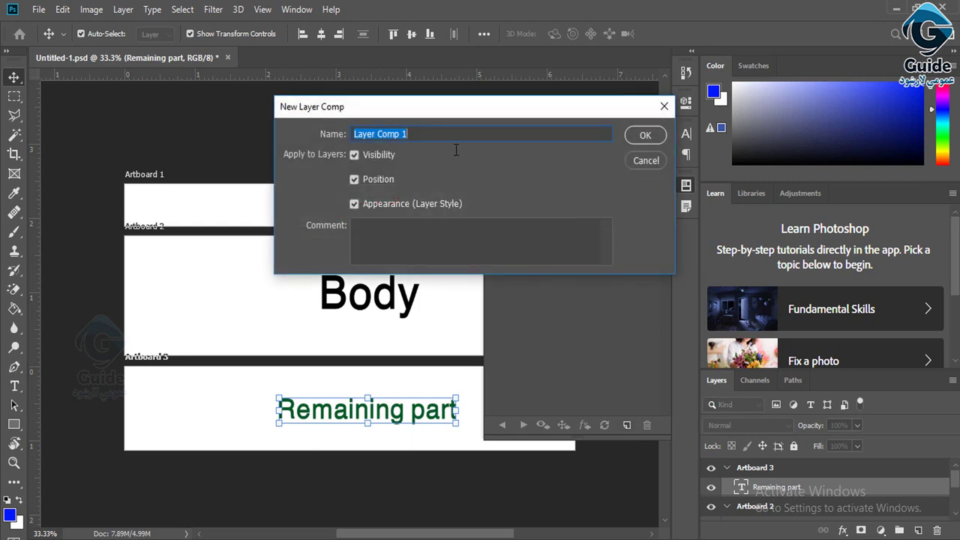
pyautogui.write('R')
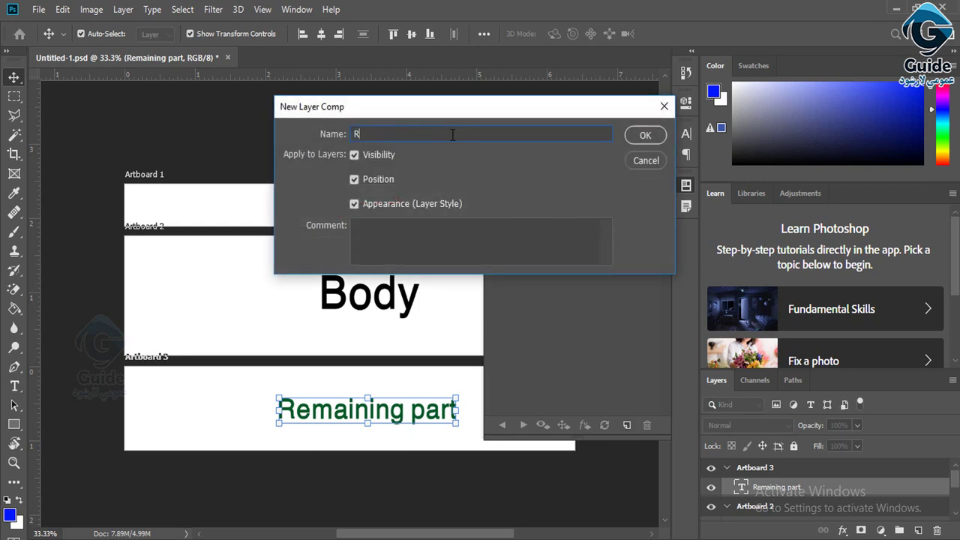
pyautogui.write('emaining Part layer compas')
pyautogui.click(463, 232)
pyautogui.write('Th')
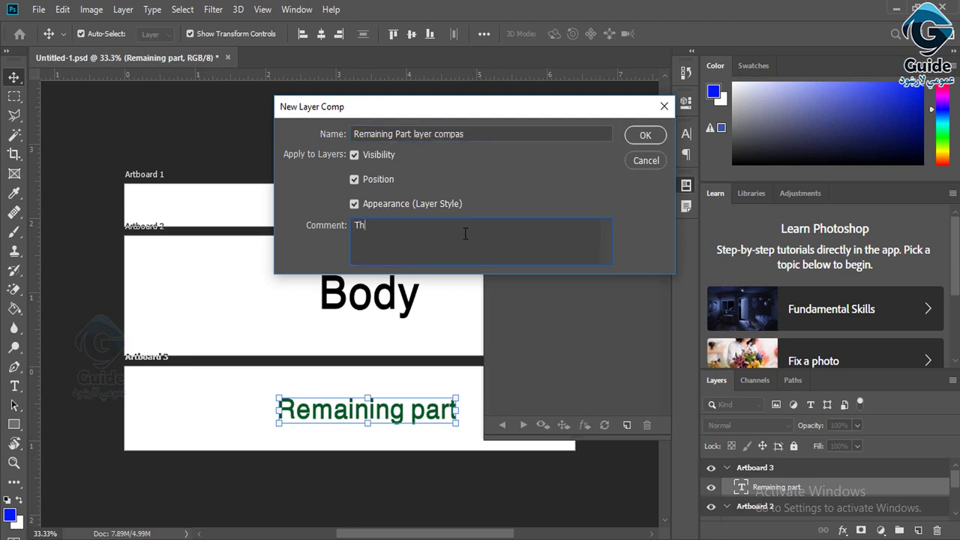
pyautogui.write('e quick brown fox jump.')
pyautogui.click(658, 137)
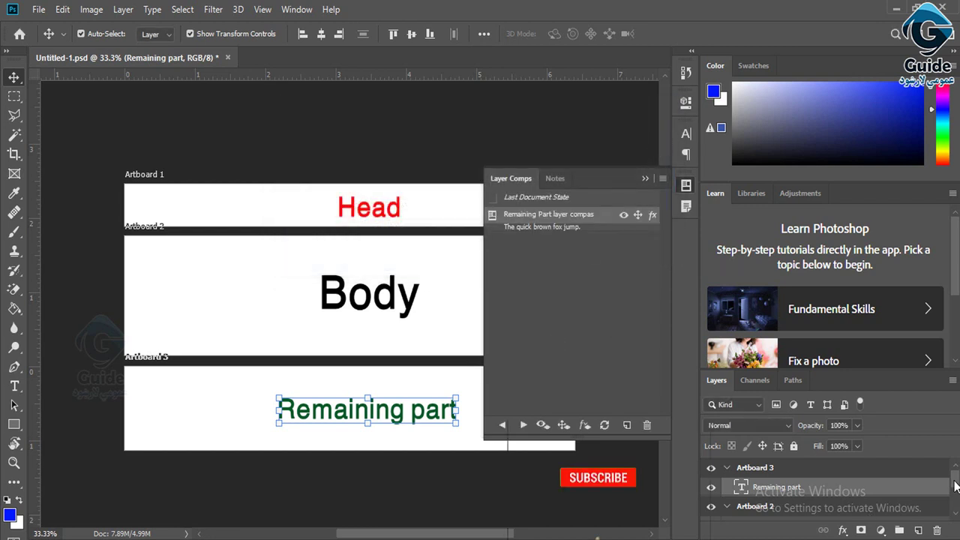
# With the "Body" text layer selected, create a layer comp named "2nd Layer compas" with the comment "The quick b"
pyautogui.scroll(-2, 801, 495)
pyautogui.click(801, 496)
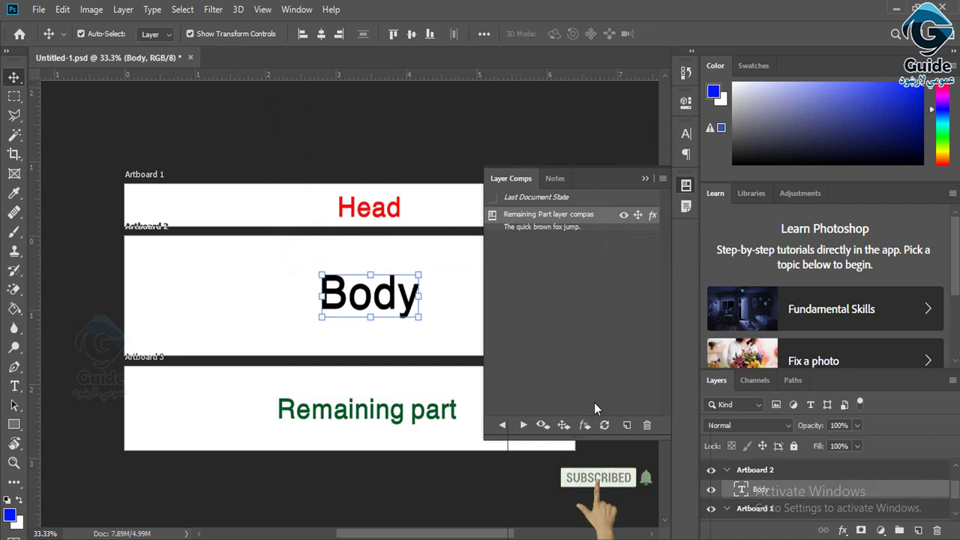
pyautogui.click(627, 424)
pyautogui.write('2n')
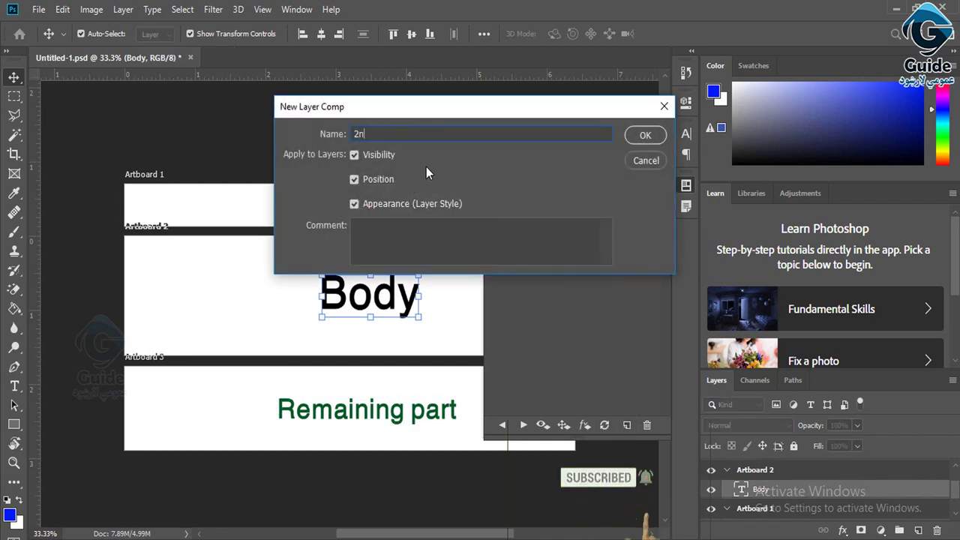
pyautogui.write('d Layer compas')
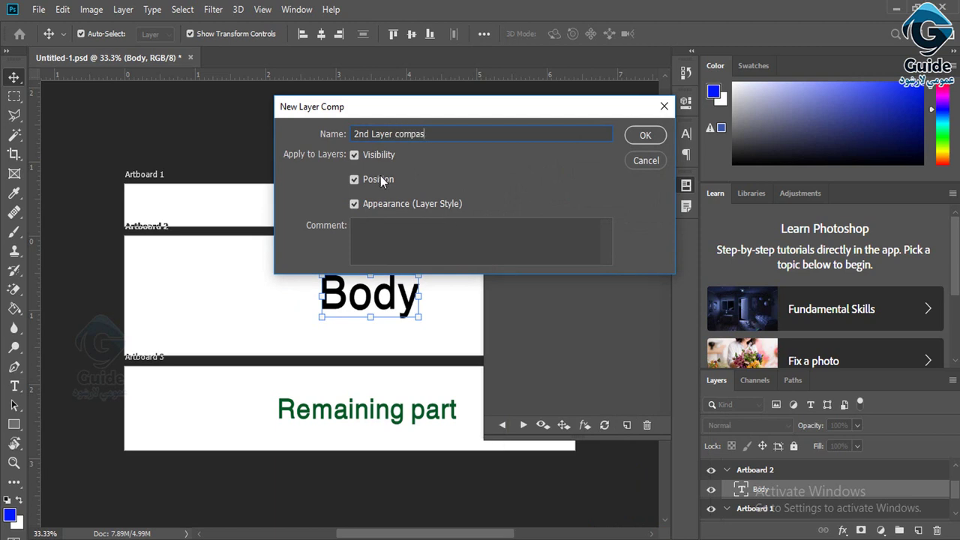
pyautogui.click(404, 225)
pyautogui.write('The quick b')
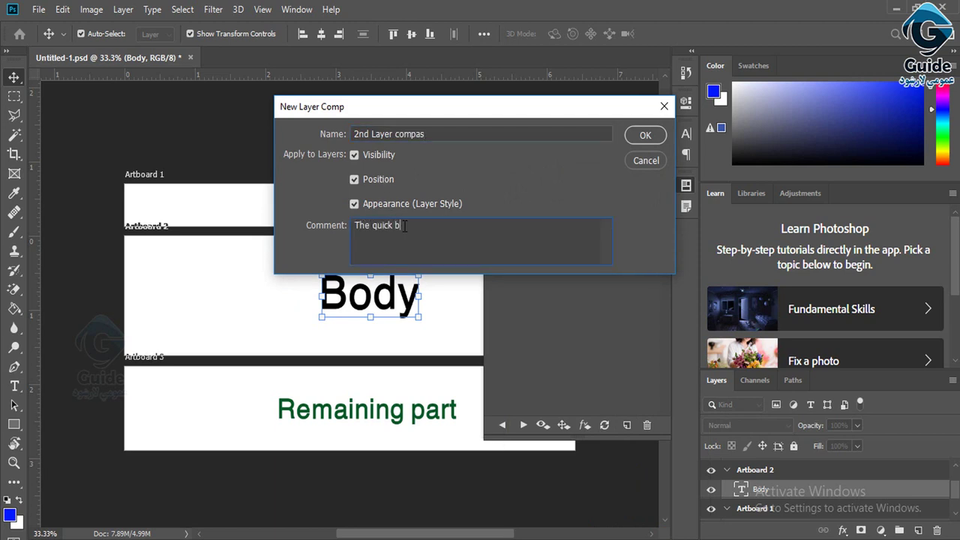
pyautogui.click(641, 136)
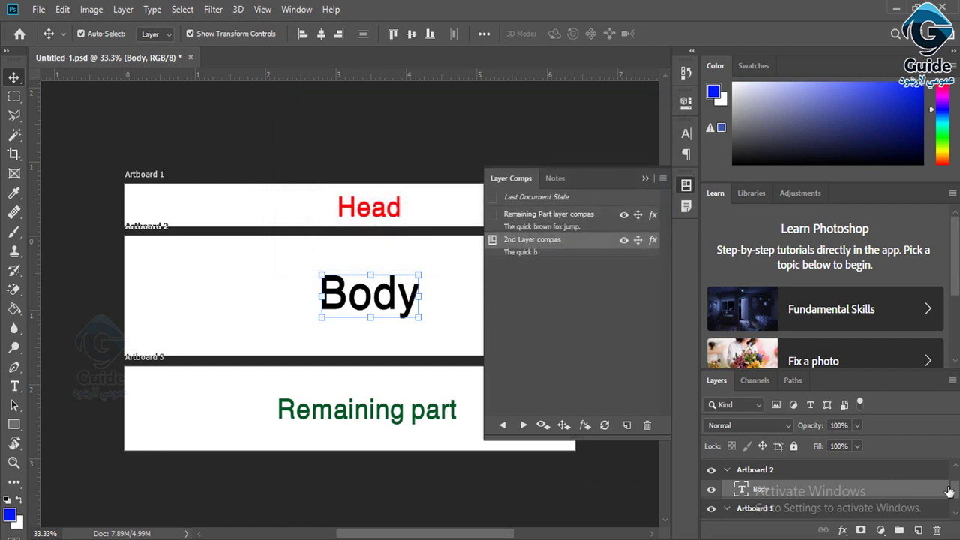
# With the "Head" text layer selected, create a layer comp named "3rd Layer compas" with the comment "The quick"
pyautogui.moveTo(948, 484); pyautogui.dragTo(954, 509)
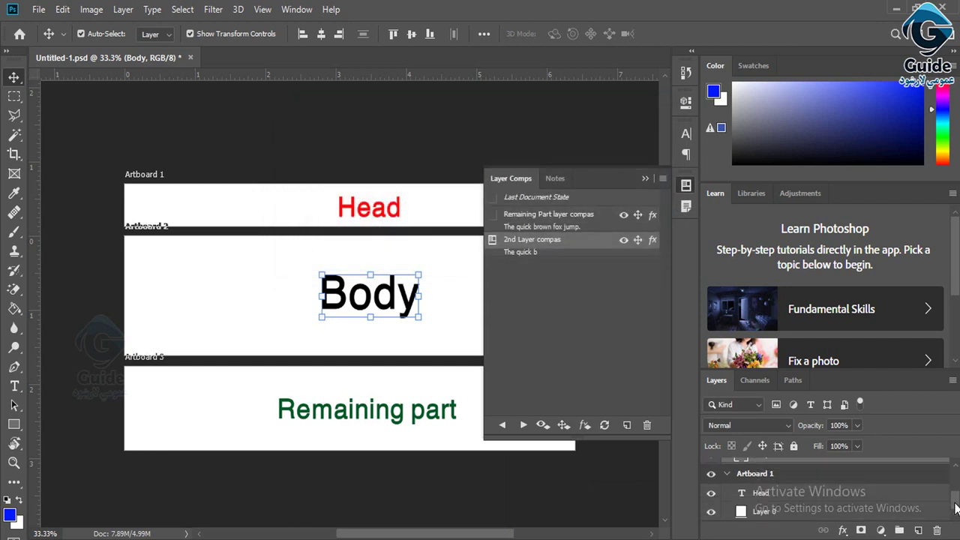
pyautogui.click(783, 495)
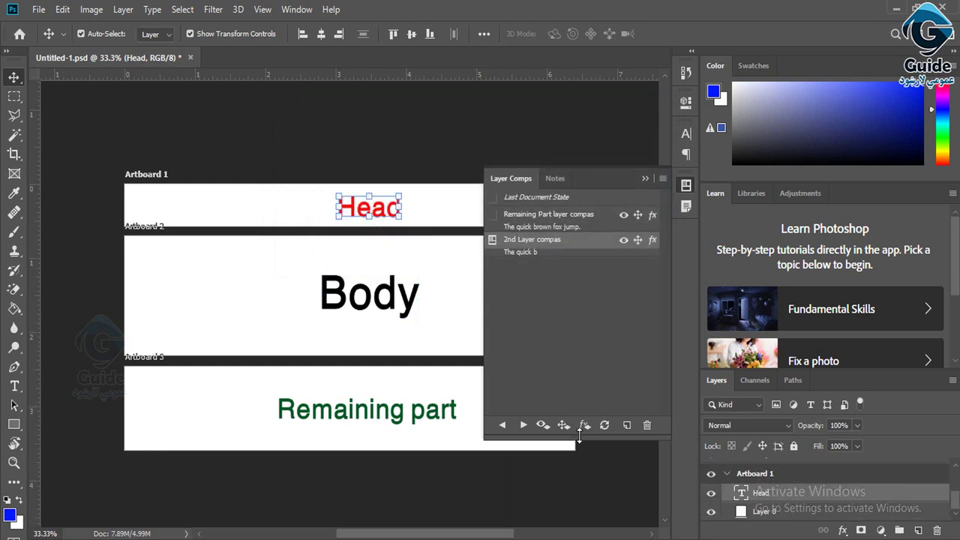
pyautogui.click(626, 425)
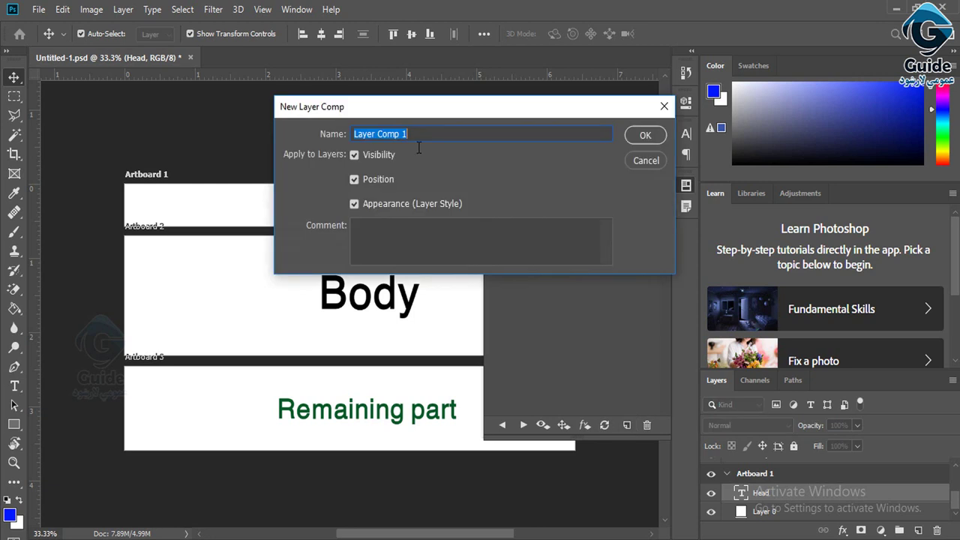
pyautogui.write('#')
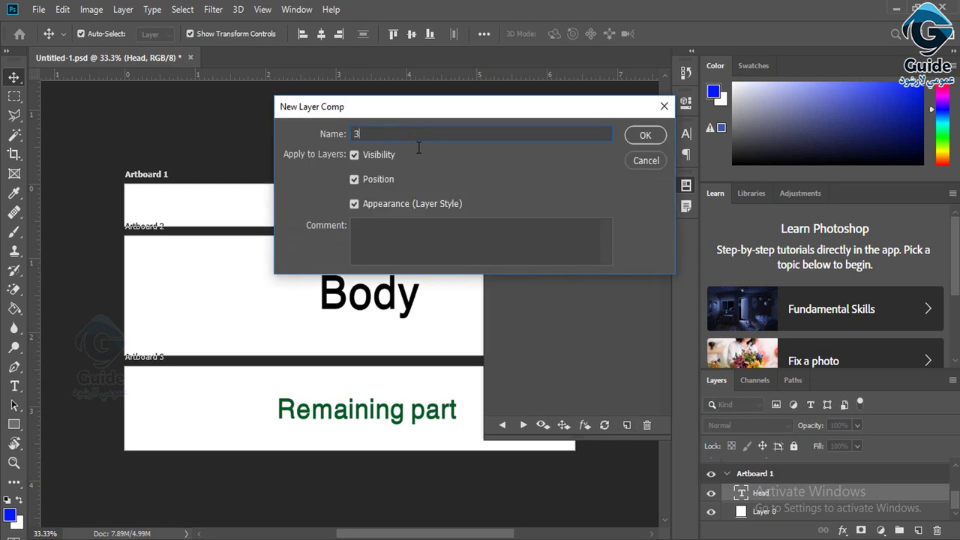
pyautogui.write('rd Layer compas')
pyautogui.click(427, 253)
pyautogui.write('The quick')
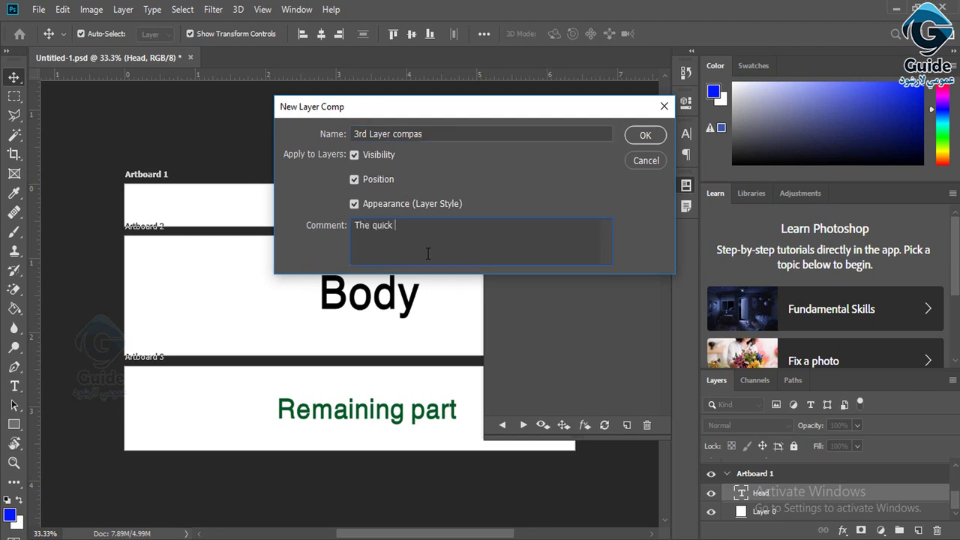
pyautogui.click(644, 136)
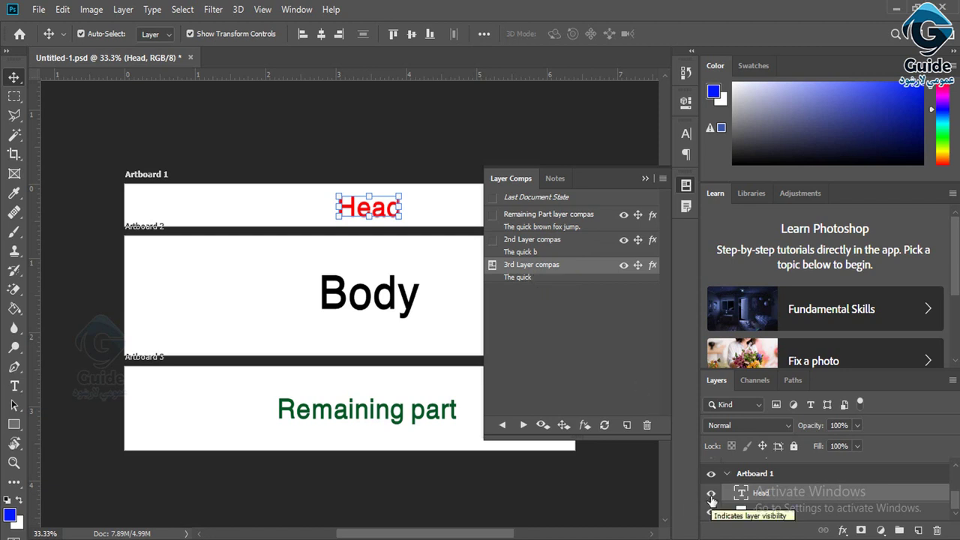
# Hide the "Head" text layer and restore it by applying the "3rd Layer compas" comp
pyautogui.click(711, 499)
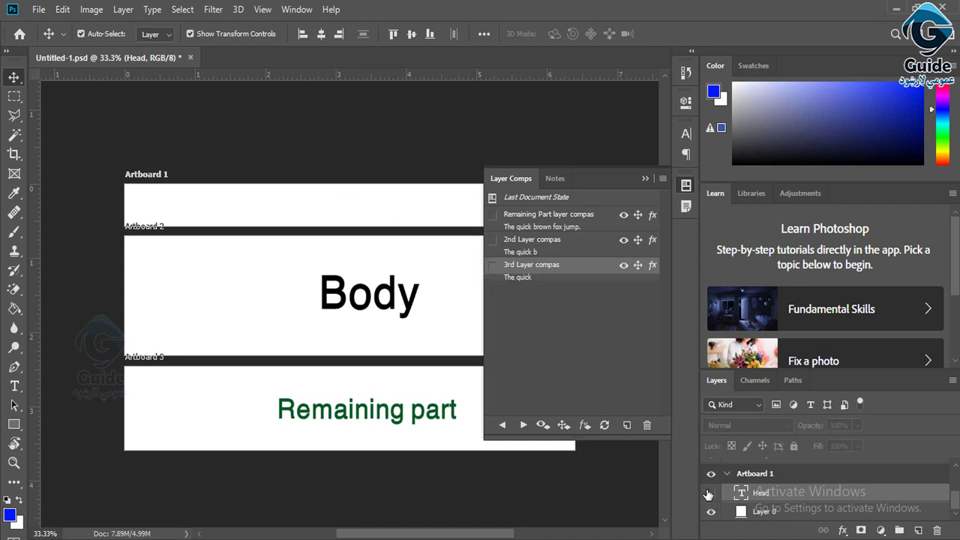
pyautogui.click(711, 494)
pyautogui.click(493, 267)
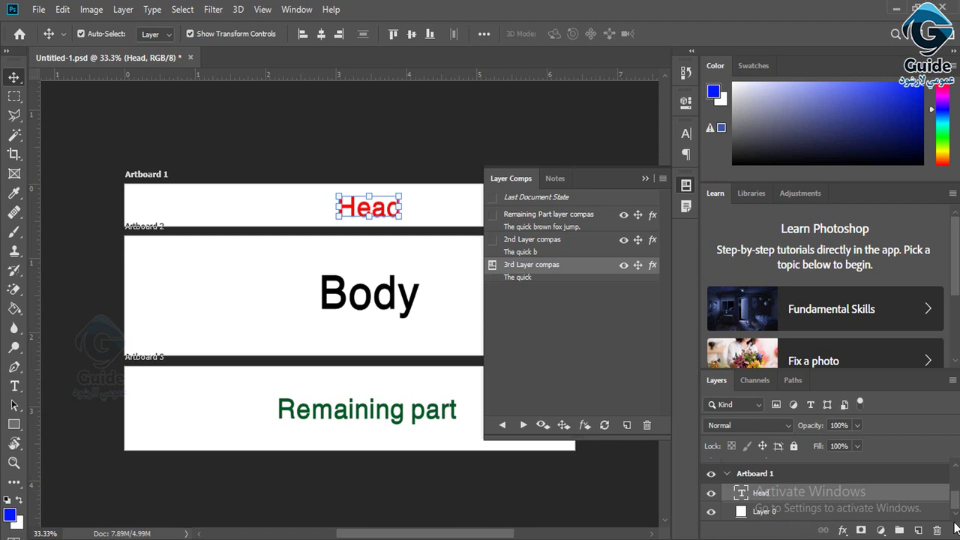
# Compare the last document state with each of the three layer comps by applying them in turn
pyautogui.moveTo(956, 488); pyautogui.dragTo(955, 466)
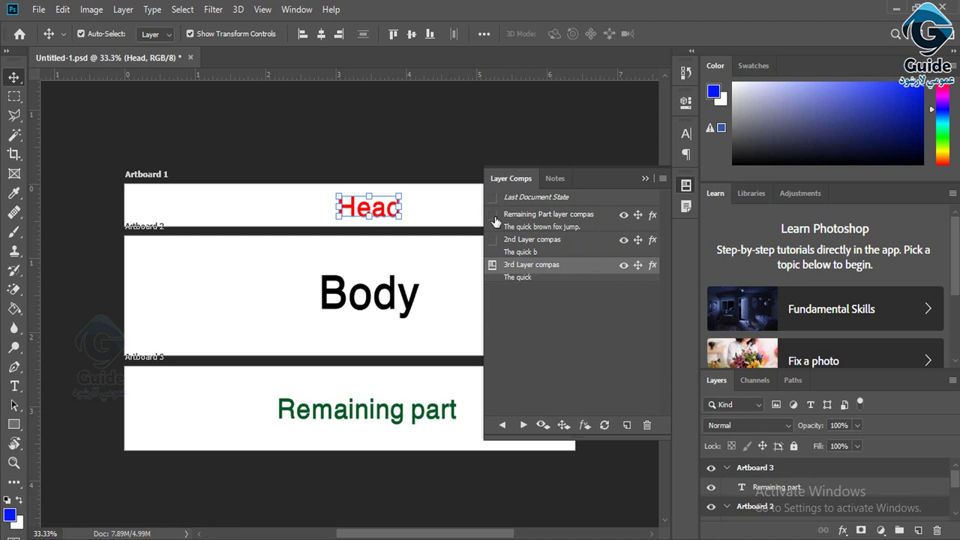
pyautogui.click(545, 224)
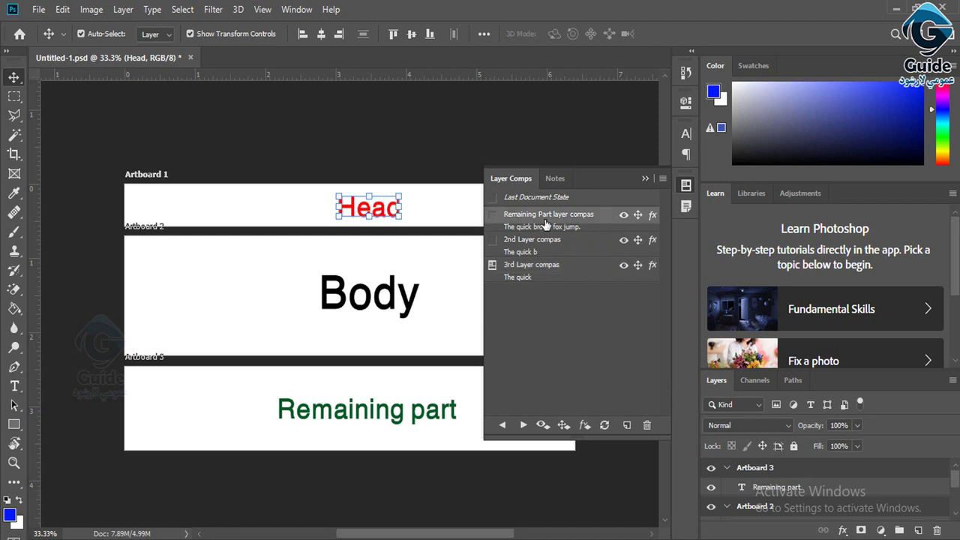
pyautogui.click(491, 215)
pyautogui.click(492, 198)
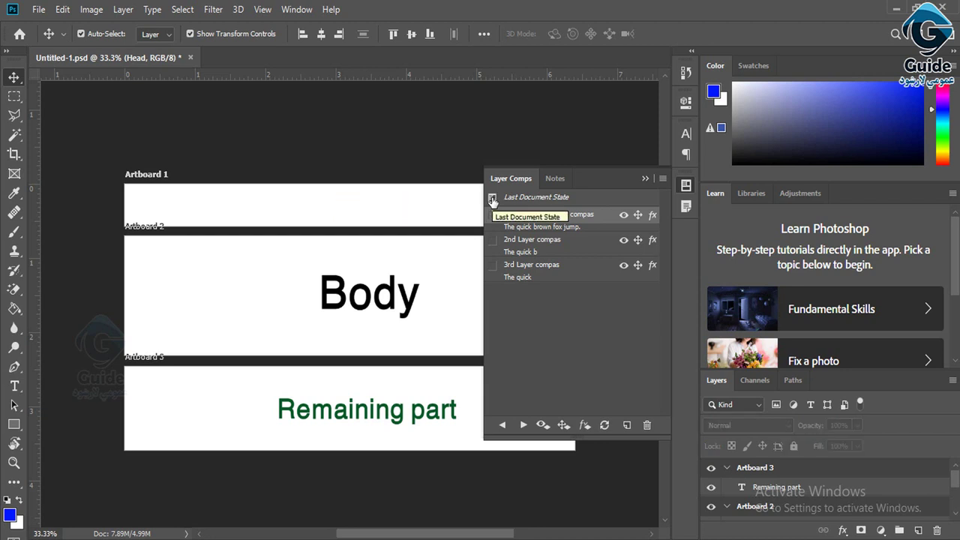
pyautogui.click(492, 215)
pyautogui.click(493, 240)
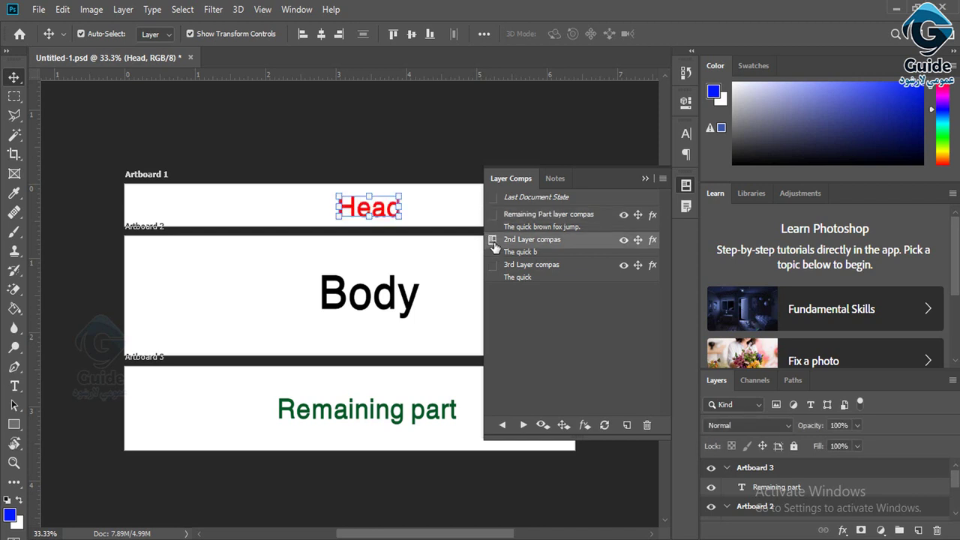
pyautogui.click(494, 266)
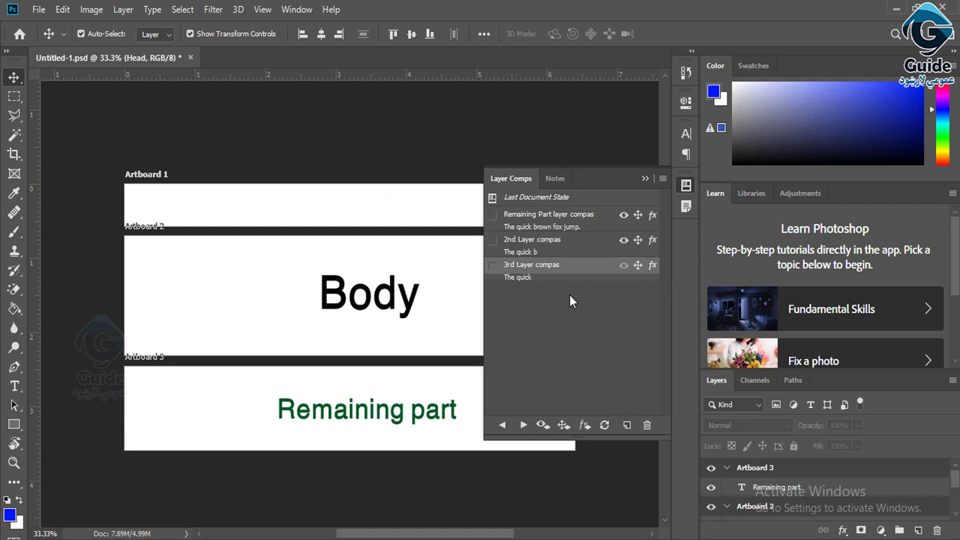
# Turn off the visibility setting of the "2nd Layer compas" comp and apply the "Remaining Part layer compas" comp
pyautogui.click(623, 246)
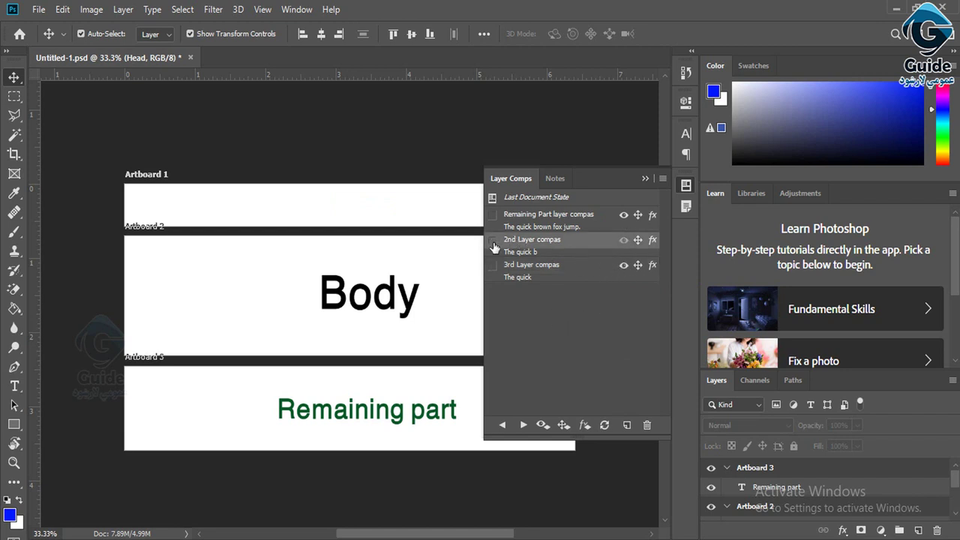
pyautogui.click(492, 218)
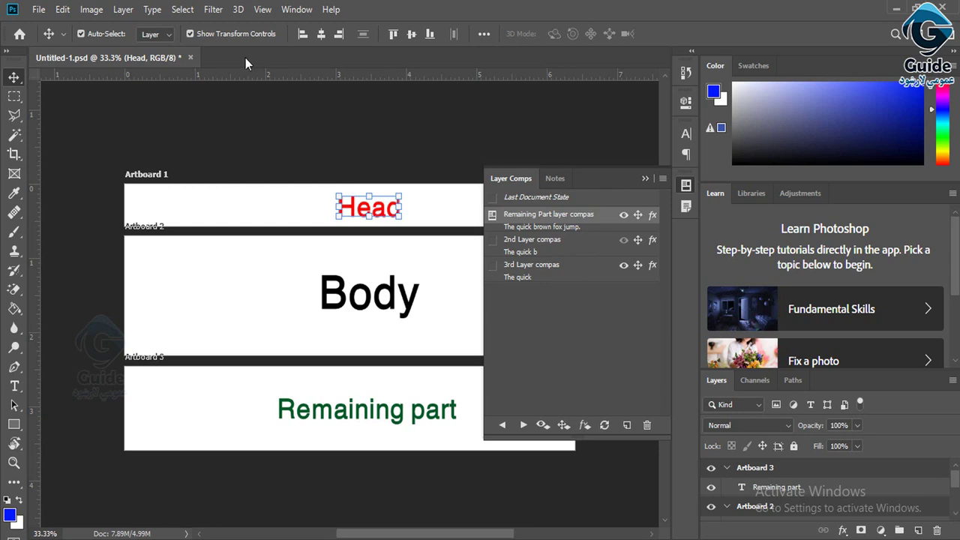
# Start exporting the layer comps to files, with PDF as the file type
pyautogui.click(36, 11)
pyautogui.moveTo(91, 208)
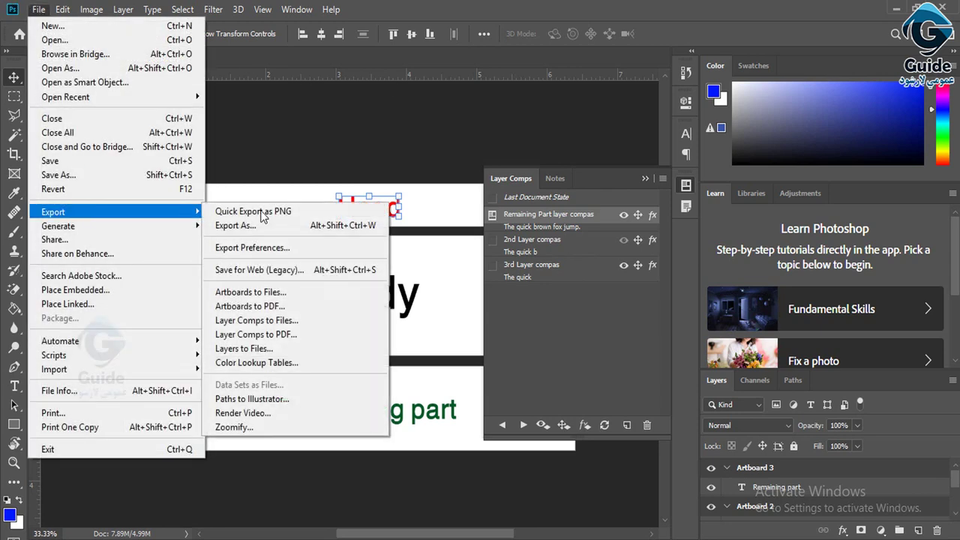
pyautogui.click(285, 323)
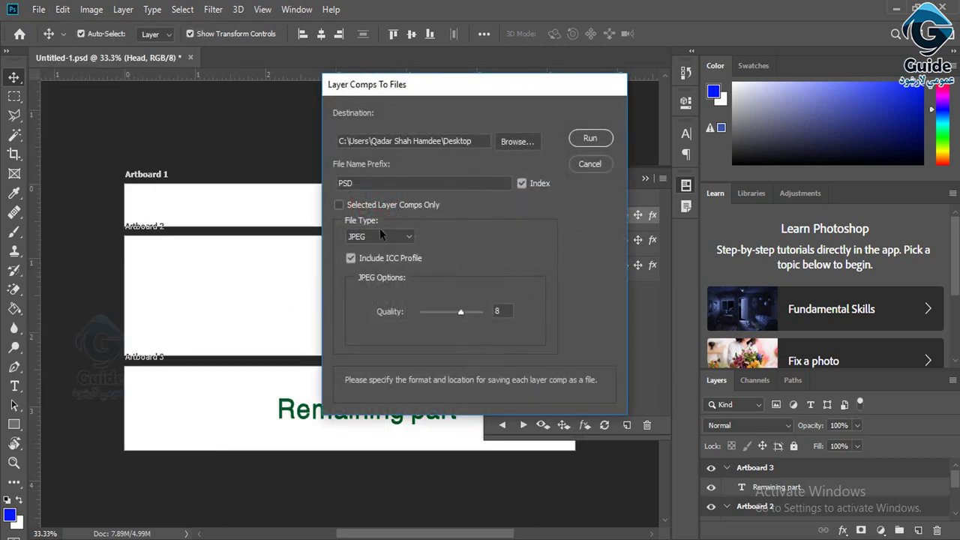
pyautogui.click(389, 237)
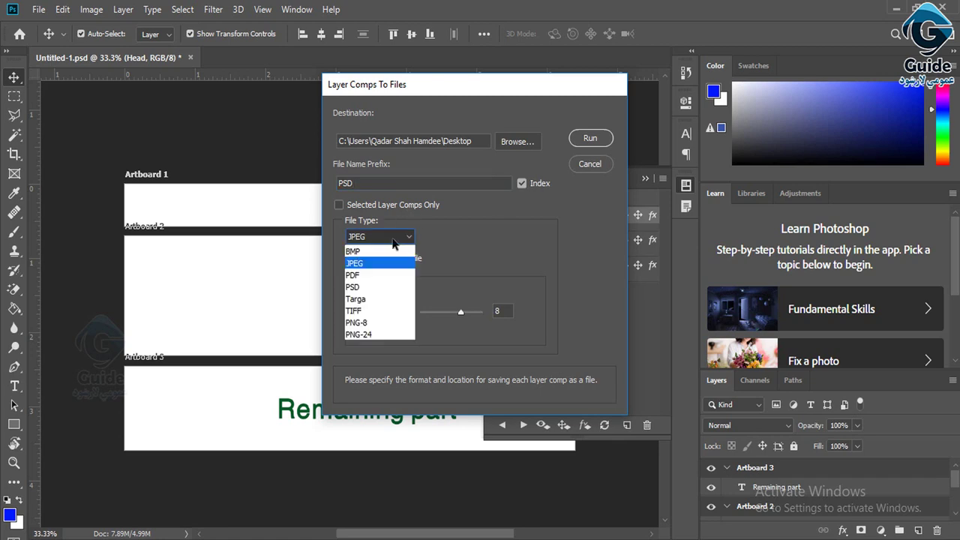
pyautogui.click(376, 270)
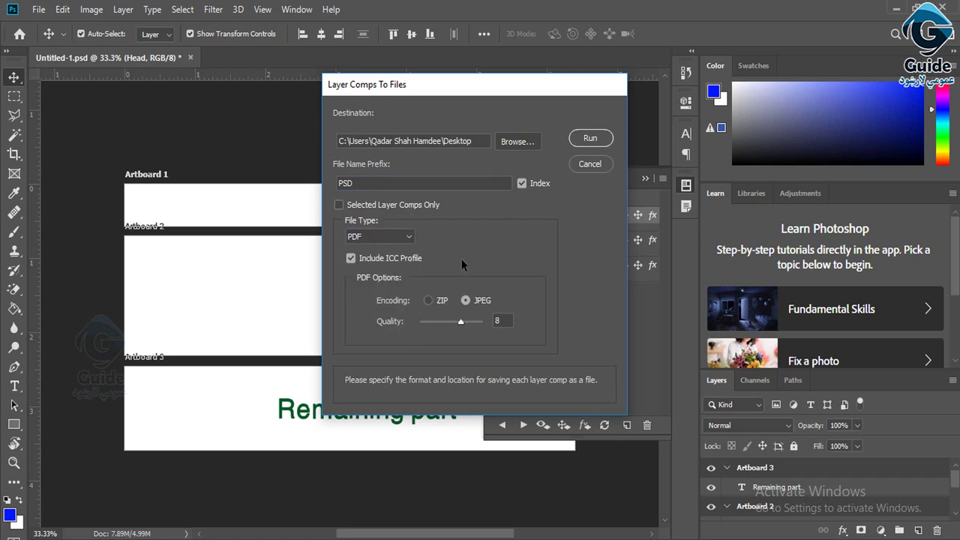
# Set the export destination to the "Layer compas" folder on the Desktop and run the layer comp export
pyautogui.click(515, 141)
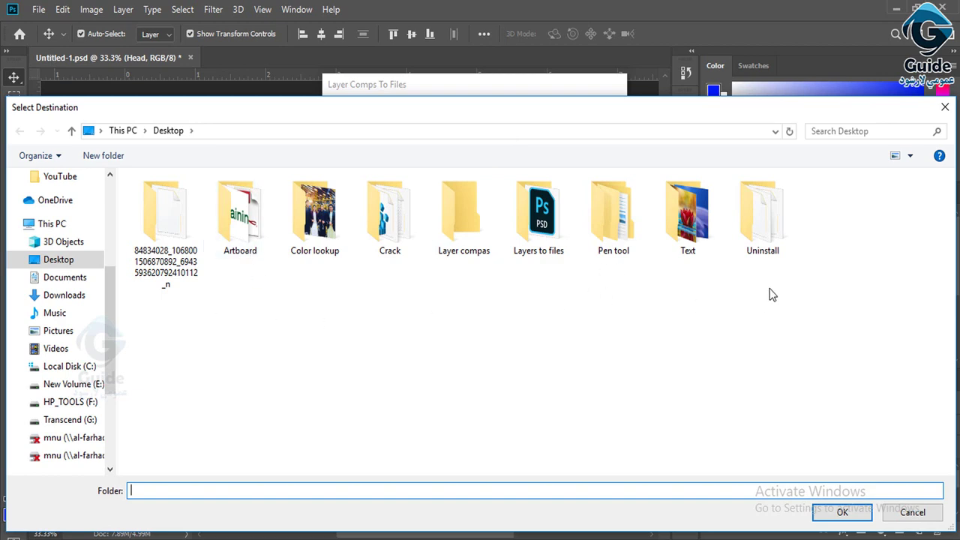
pyautogui.doubleClick(471, 237)
pyautogui.click(842, 512)
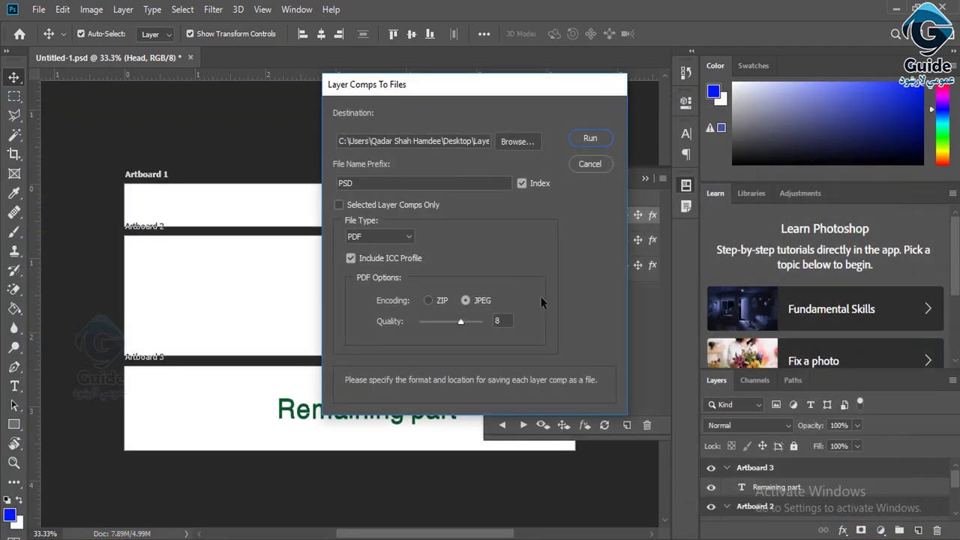
pyautogui.click(594, 137)
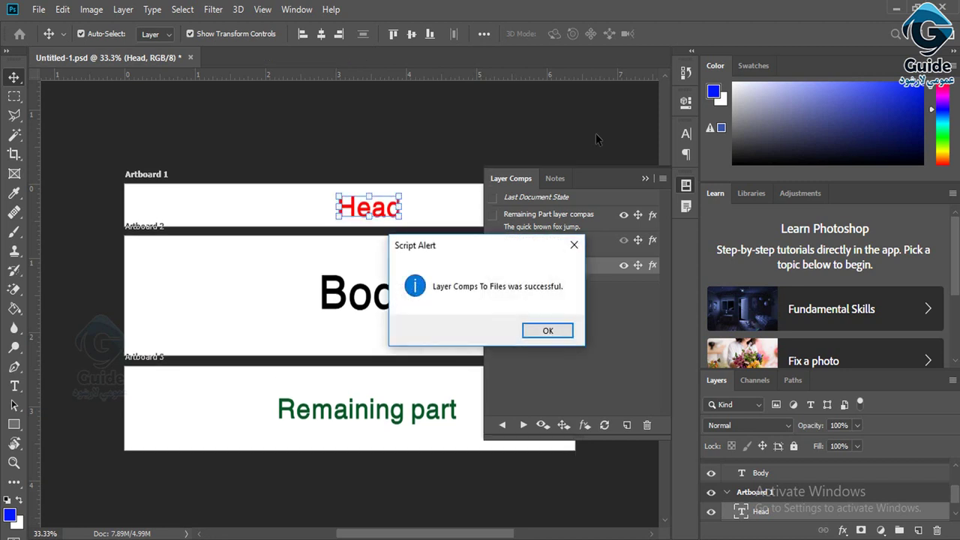
pyautogui.click(548, 330)
# Check the exported PDF of "3rd Layer compas" in the Desktop's "Layer compas" folder and close it
pyautogui.click(896, 9)
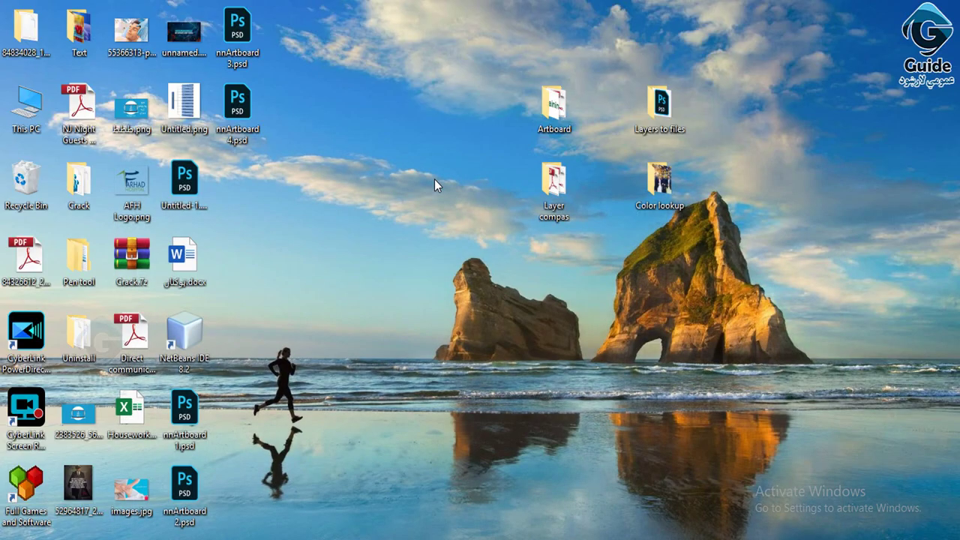
pyautogui.doubleClick(545, 197)
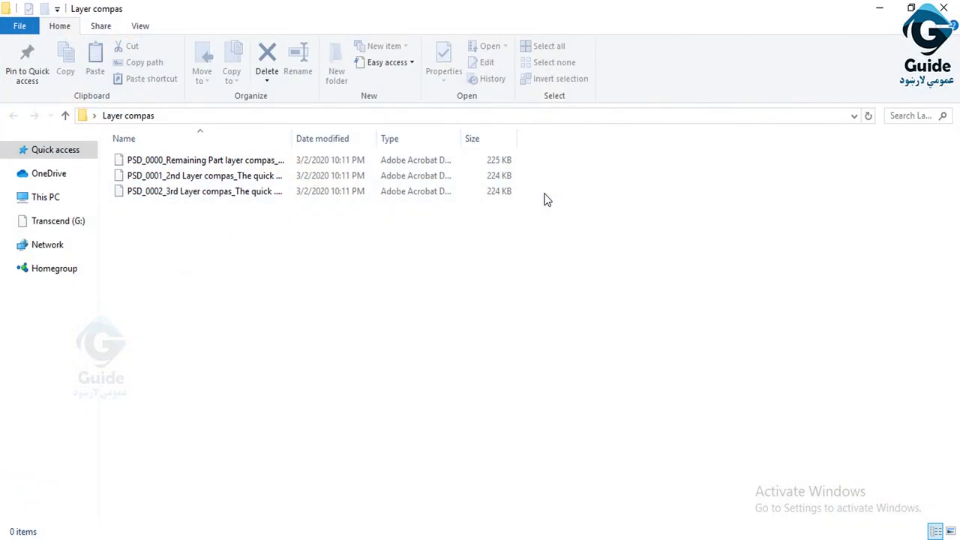
pyautogui.doubleClick(181, 191)
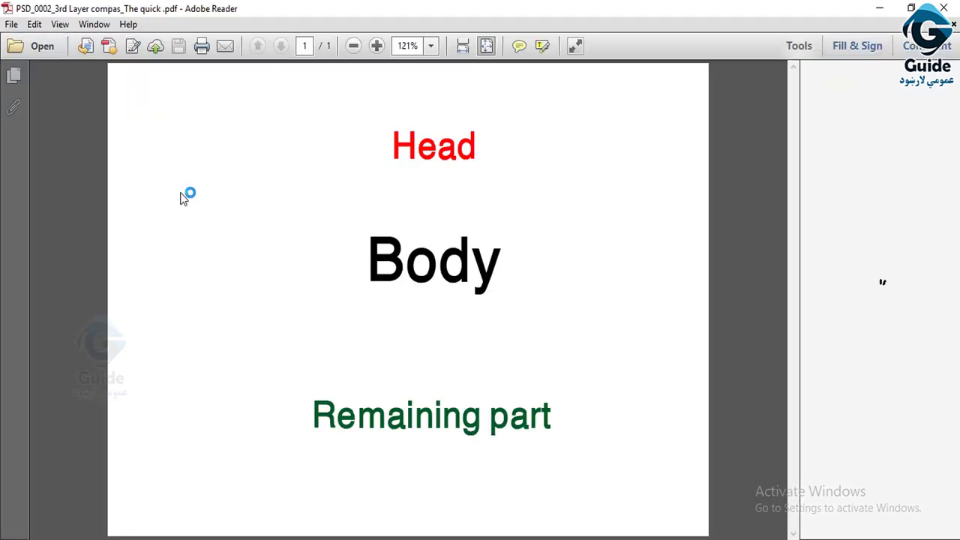
pyautogui.click(943, 8)
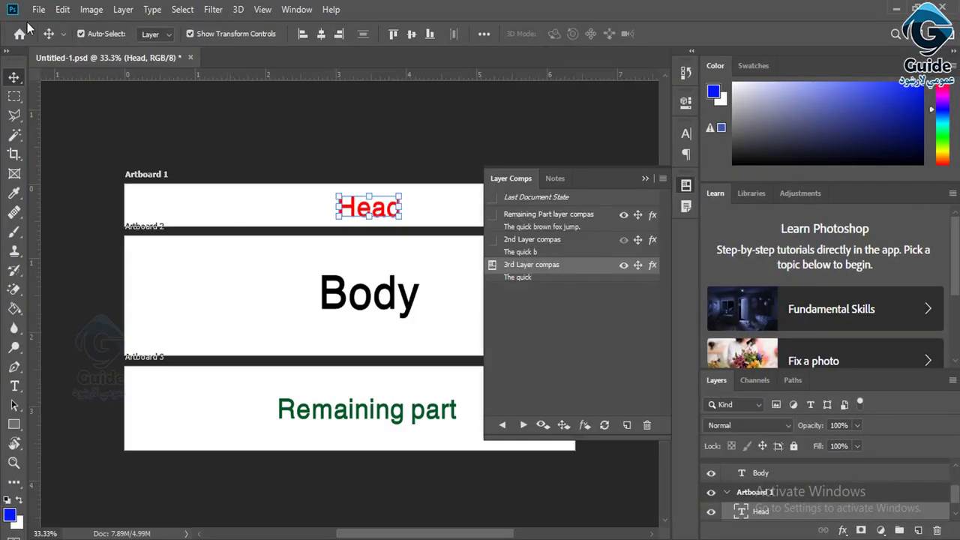
# Review the file types offered for exporting layer comps to files, and cancel the export
pyautogui.click(38, 9)
pyautogui.moveTo(90, 212)
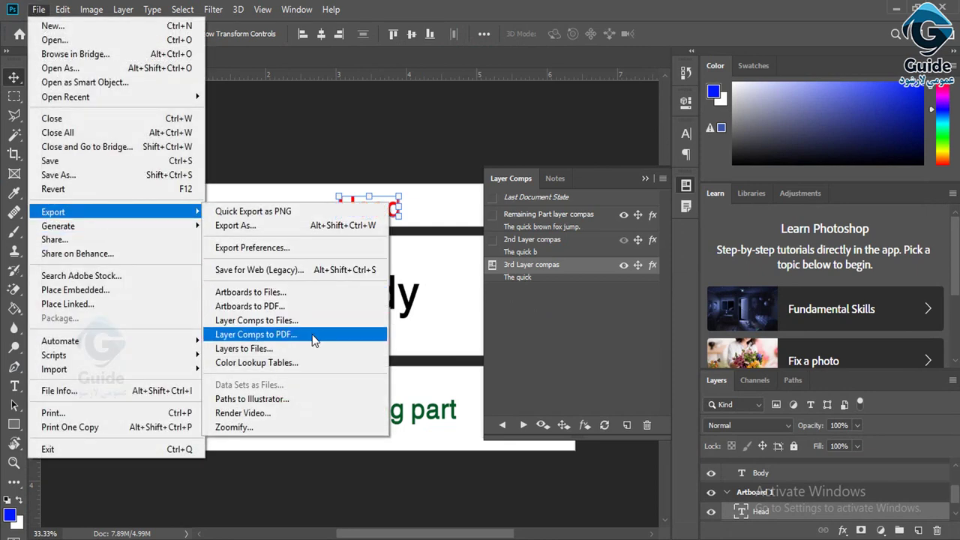
pyautogui.click(312, 320)
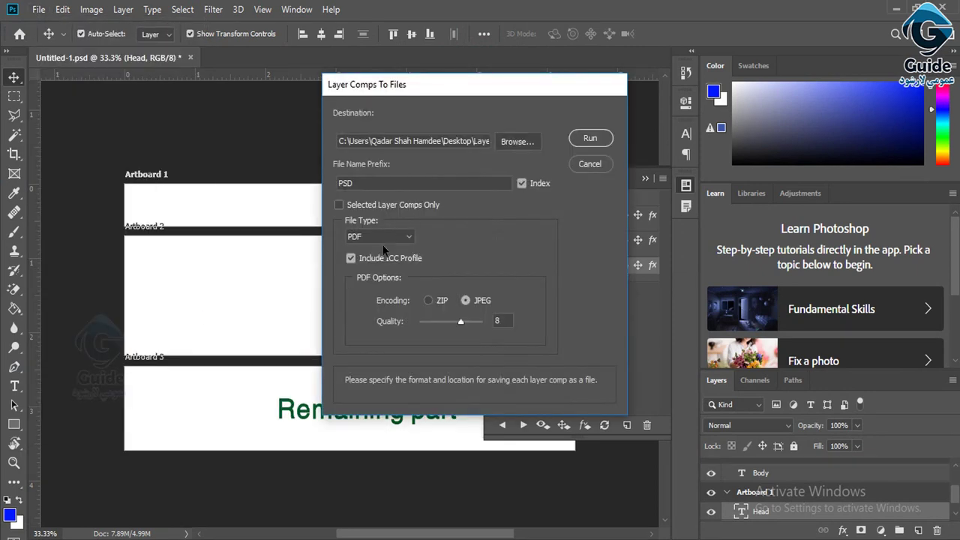
pyautogui.click(381, 239)
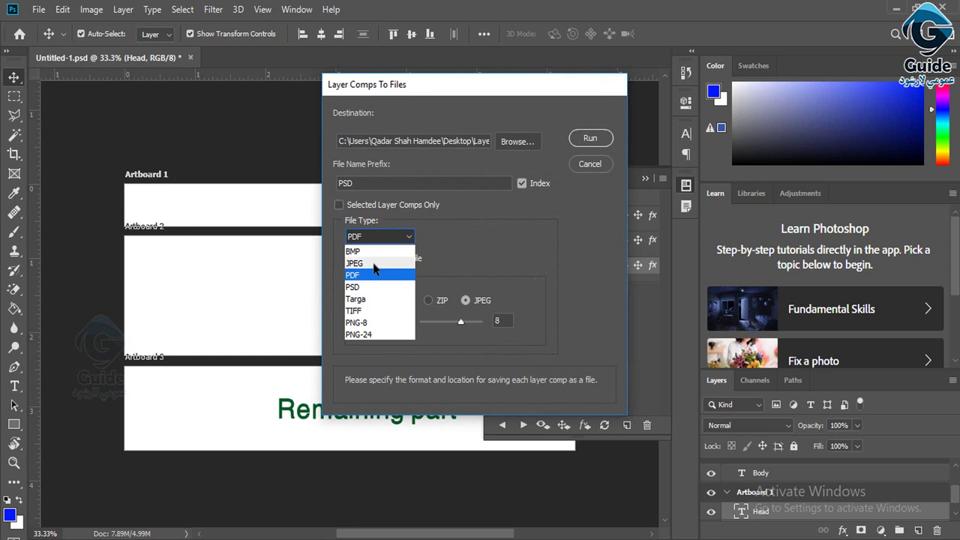
pyautogui.click(588, 165)
pyautogui.click(39, 9)
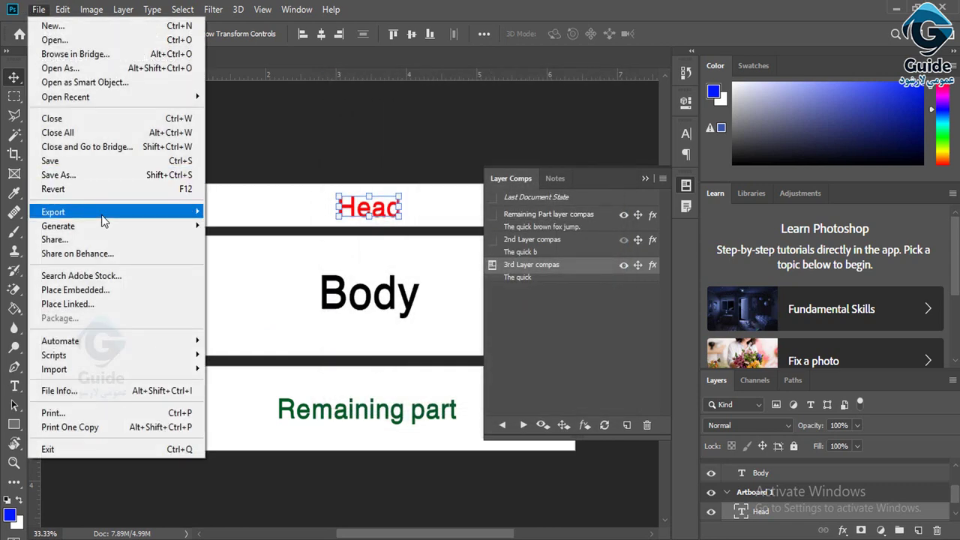
pyautogui.moveTo(104, 217)
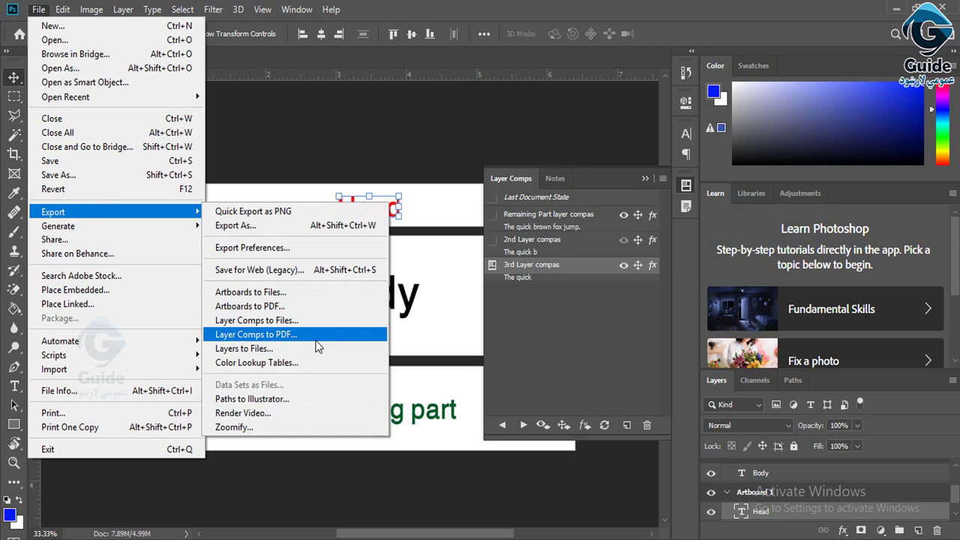
pyautogui.click(328, 114)
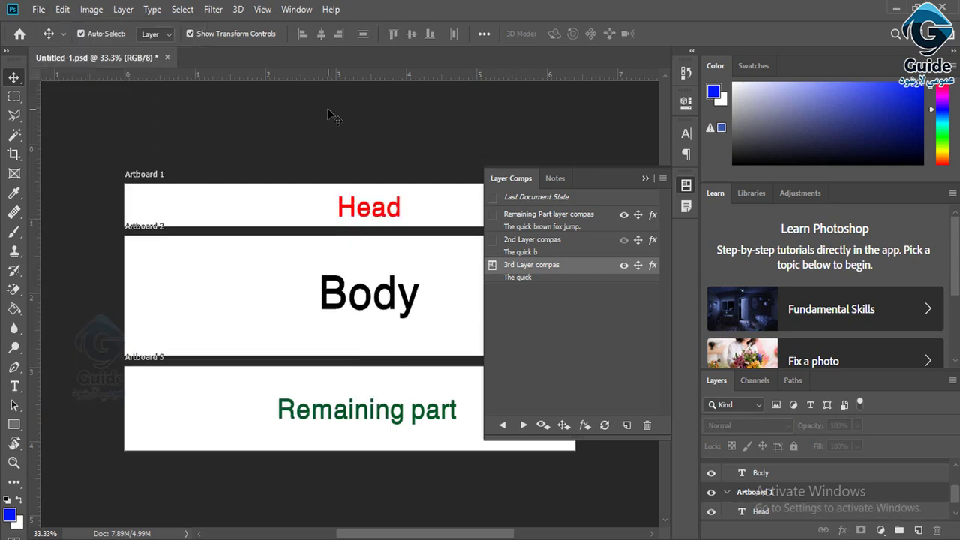
pyautogui.click(38, 9)
pyautogui.moveTo(112, 211)
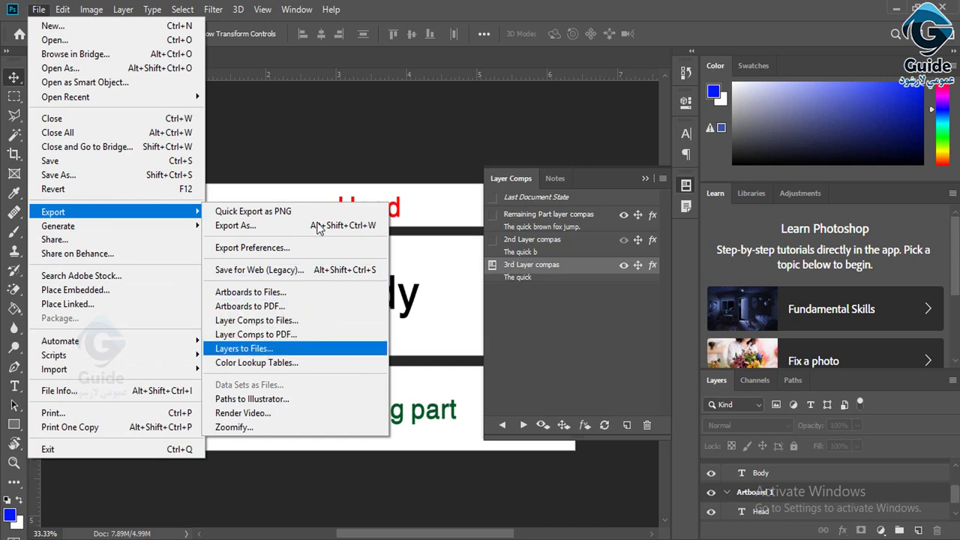
pyautogui.click(341, 144)
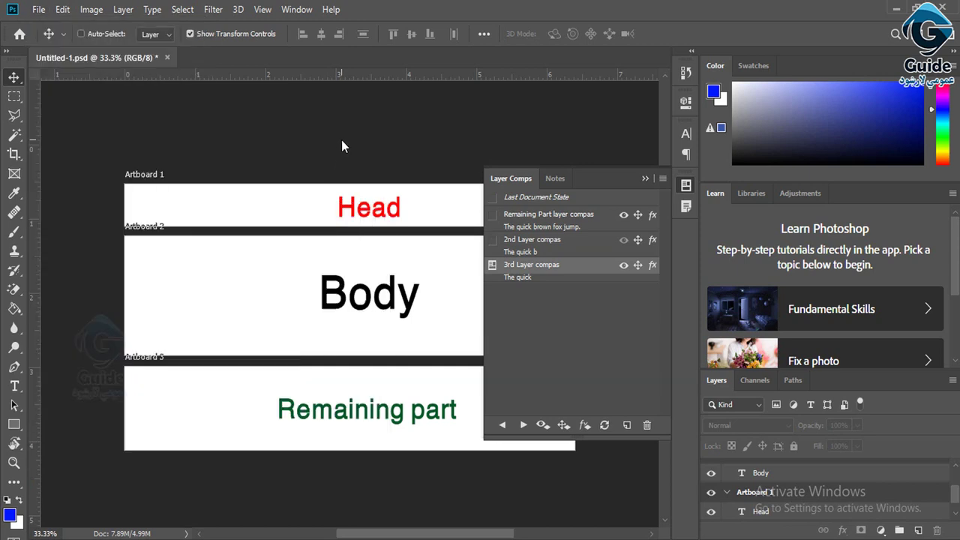
# Open PSD.psd from the Desktop's "Layers to files" folder and dismiss the missing fonts dialog
pyautogui.hotkey('ctrl', 'o')
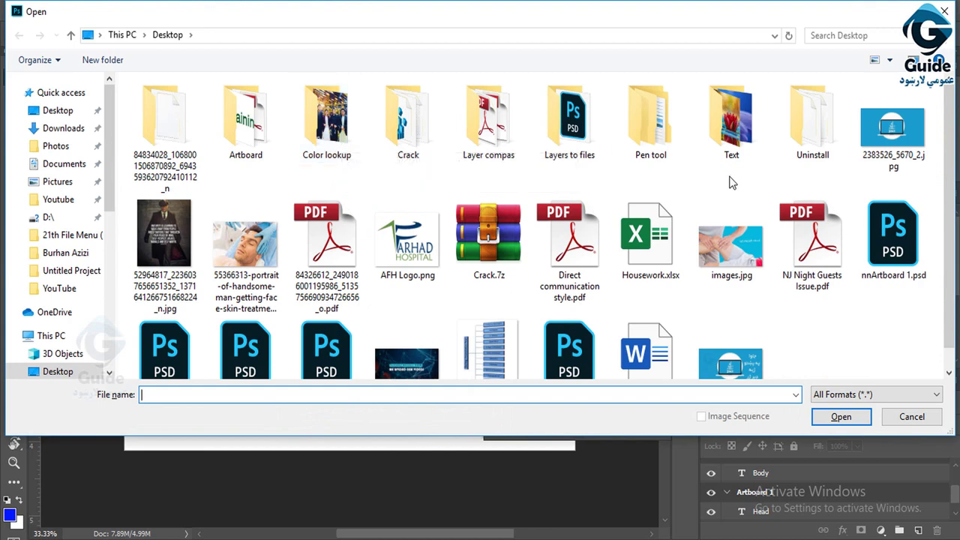
pyautogui.doubleClick(585, 135)
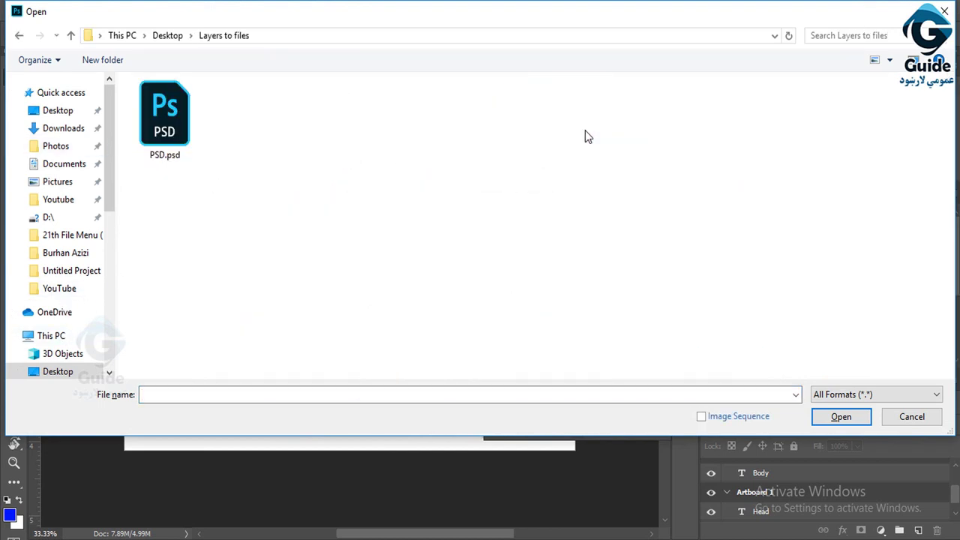
pyautogui.doubleClick(189, 94)
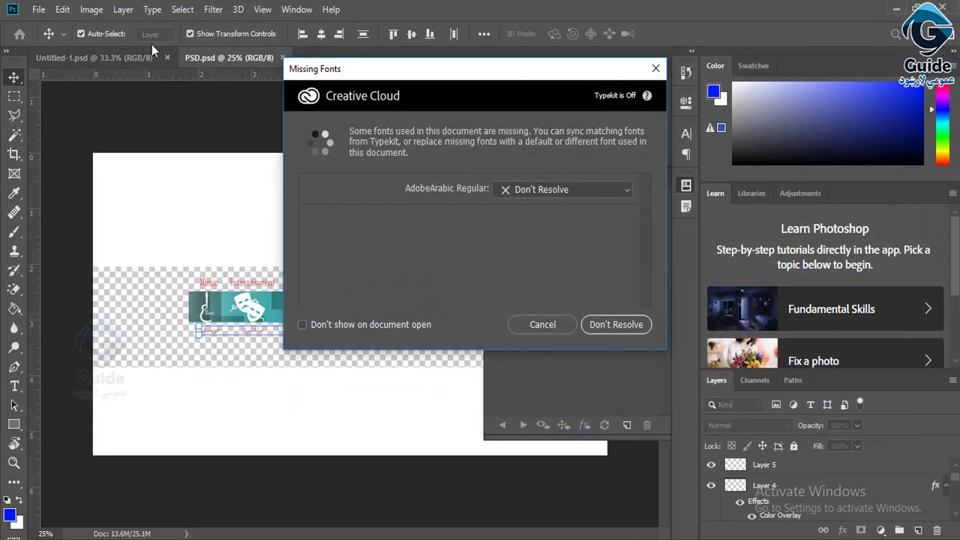
pyautogui.click(551, 325)
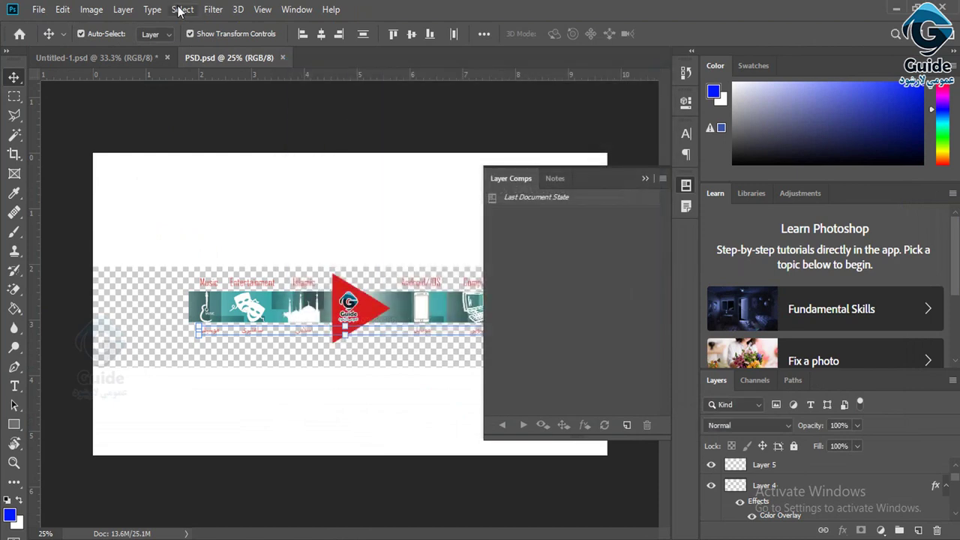
# Close the Untitled-1.psd document and collapse the Layer Comps panel
pyautogui.click(167, 58)
pyautogui.click(476, 215)
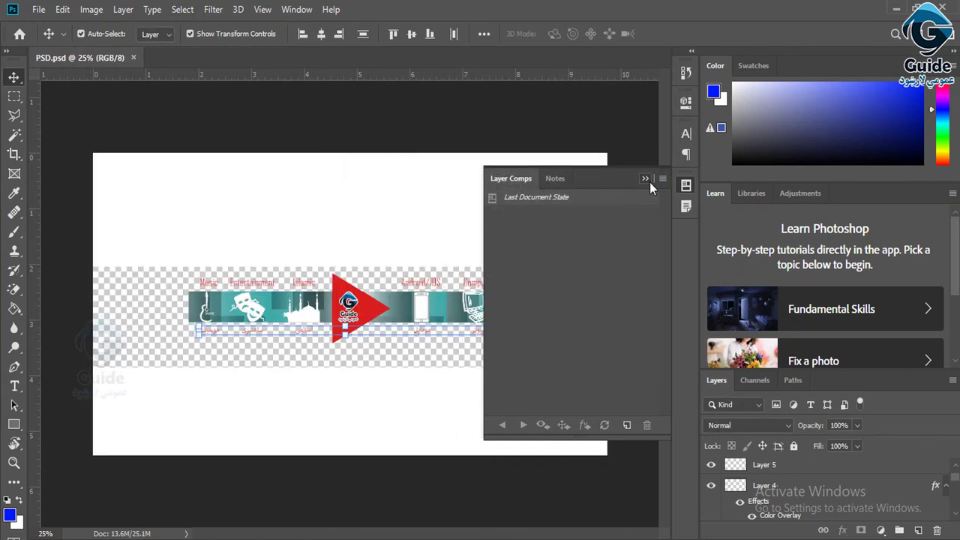
pyautogui.click(646, 179)
# Try filling the background of Layer 1 with the blue foreground colour using the Paint Bucket, and undo the fill
pyautogui.click(573, 365)
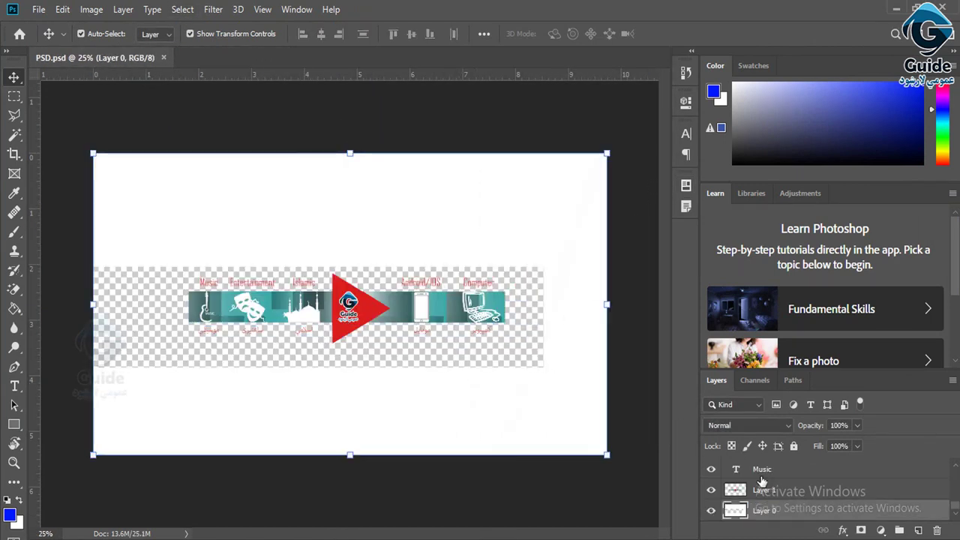
pyautogui.click(786, 497)
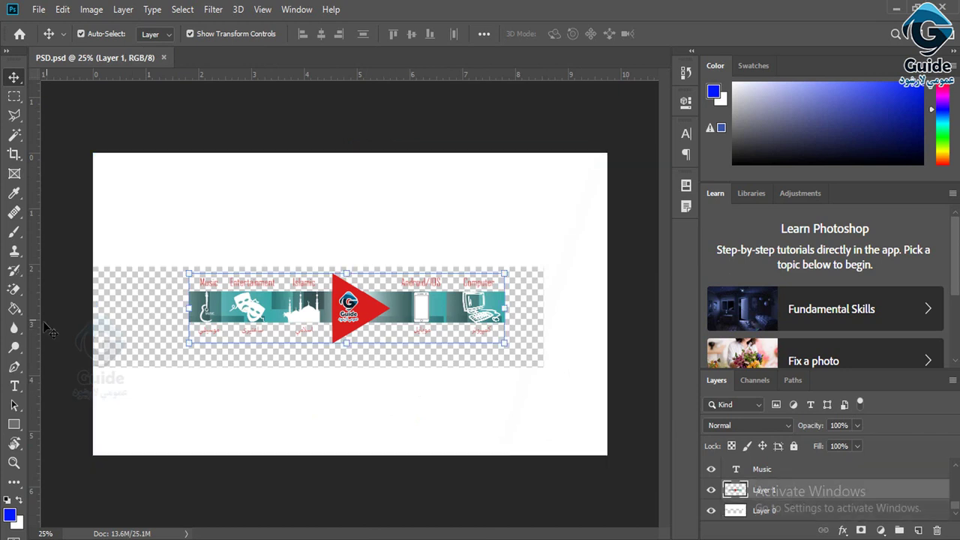
pyautogui.click(14, 308)
pyautogui.click(132, 324)
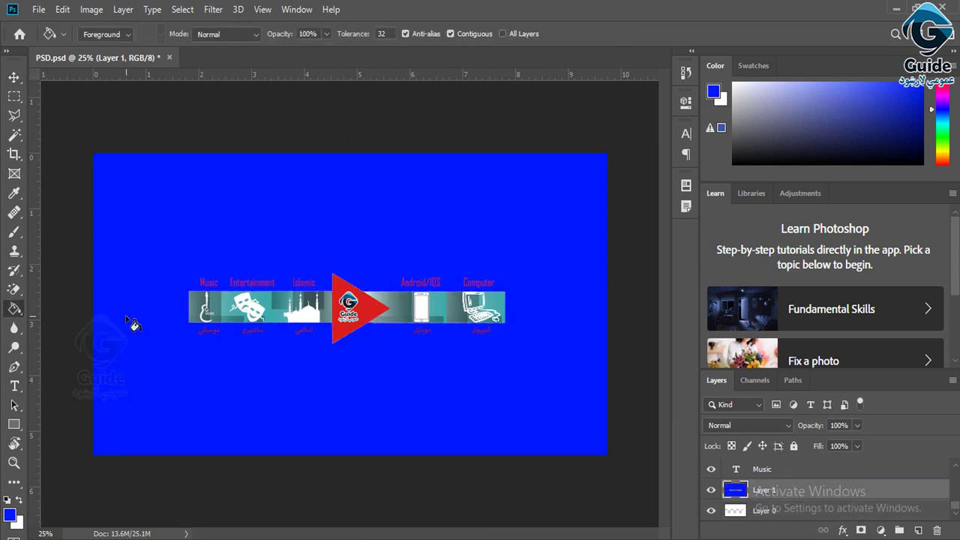
pyautogui.hotkey('ctrl', 'z')
pyautogui.hotkey('ctrl', 'shift', 'z')
pyautogui.hotkey('ctrl', 'z')
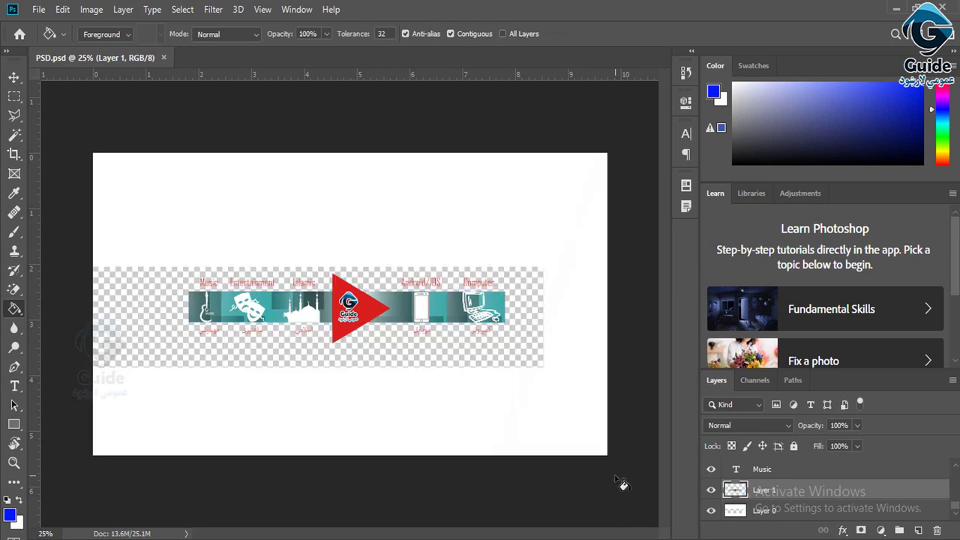
# Fill the transparent band on Layer 0 with the blue foreground colour, and switch to the Move tool
pyautogui.click(776, 511)
pyautogui.click(485, 358)
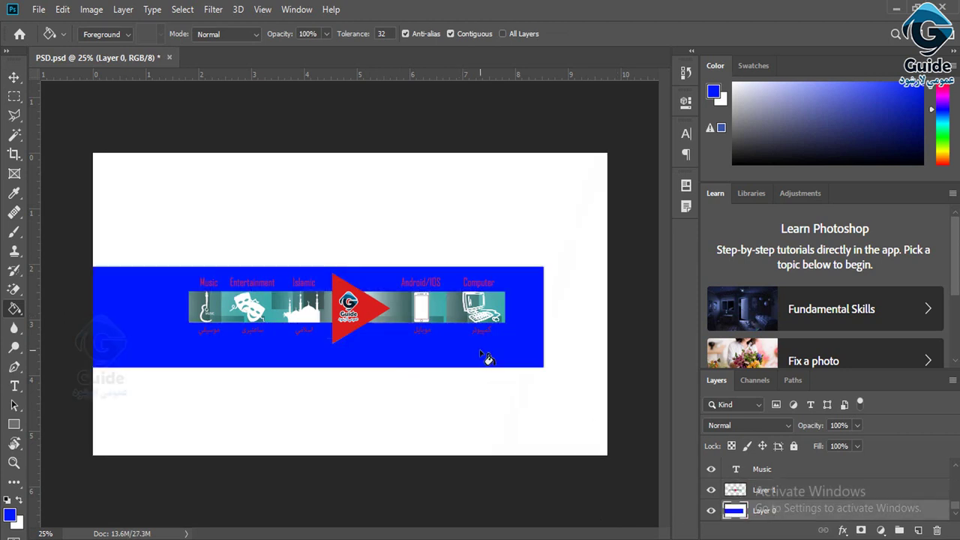
pyautogui.hotkey('ctrl', '+')
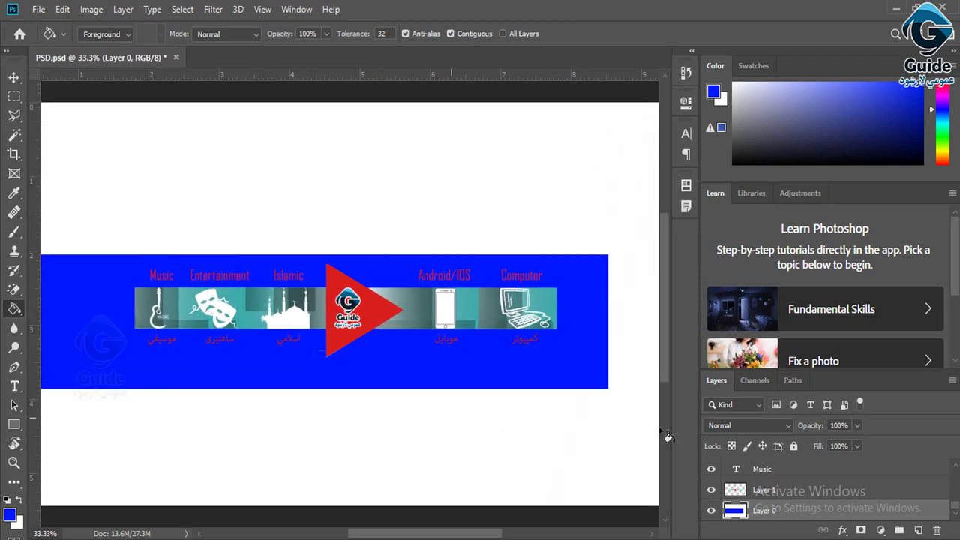
pyautogui.moveTo(955, 510); pyautogui.dragTo(955, 470)
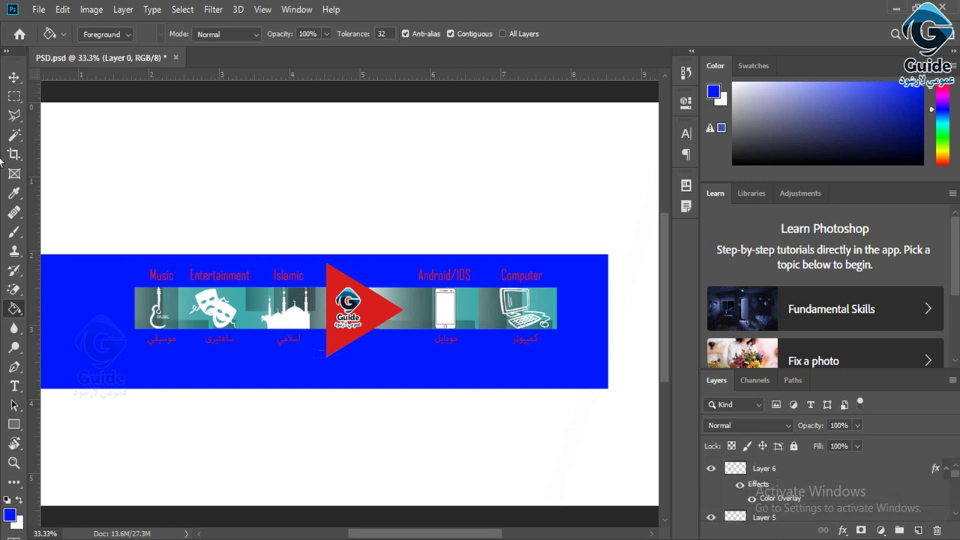
pyautogui.click(13, 77)
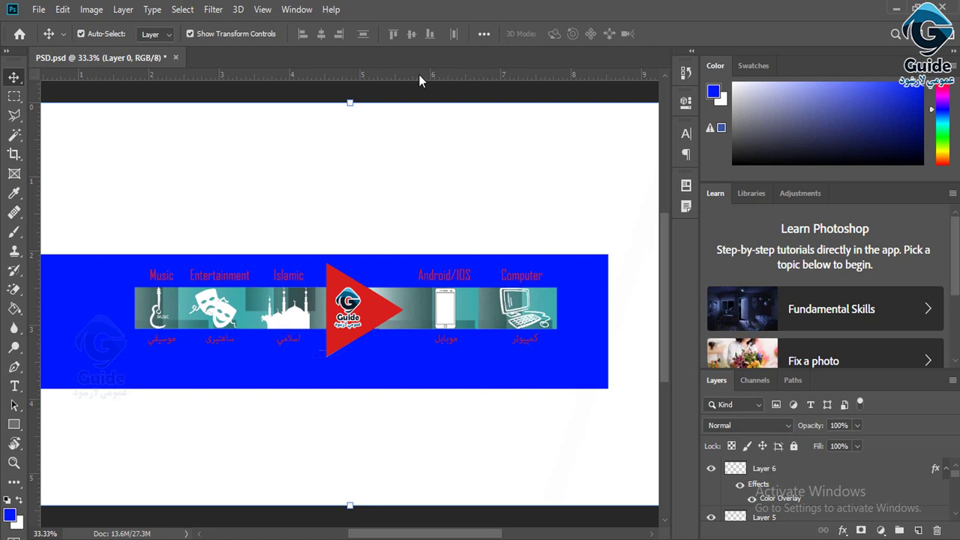
# Start exporting the layers to files, with the Desktop's "Layers to files" folder as the destination
pyautogui.click(39, 9)
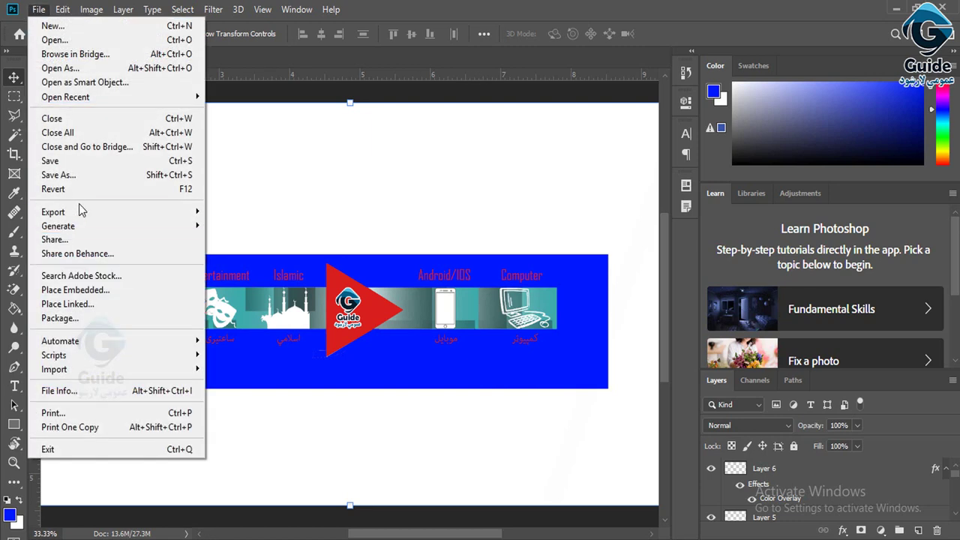
pyautogui.moveTo(82, 212)
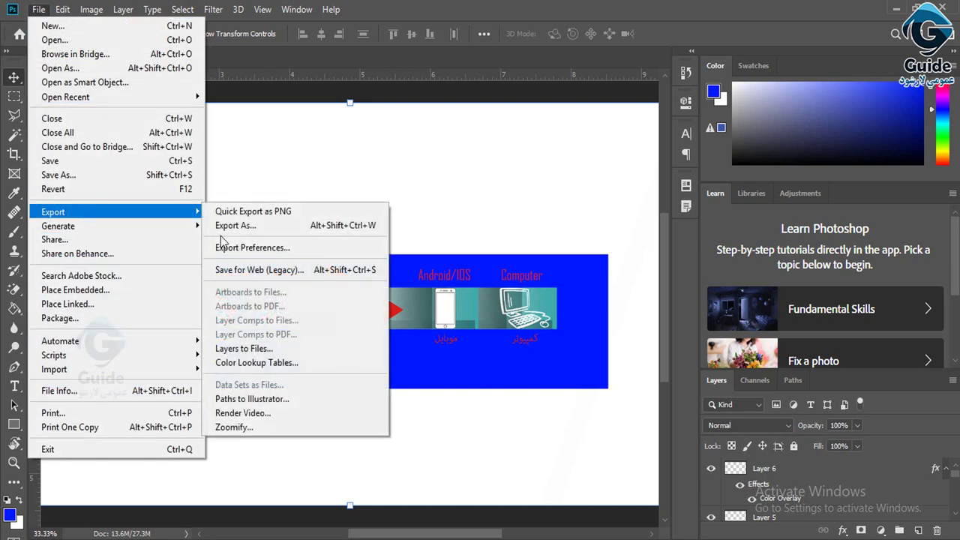
pyautogui.click(298, 350)
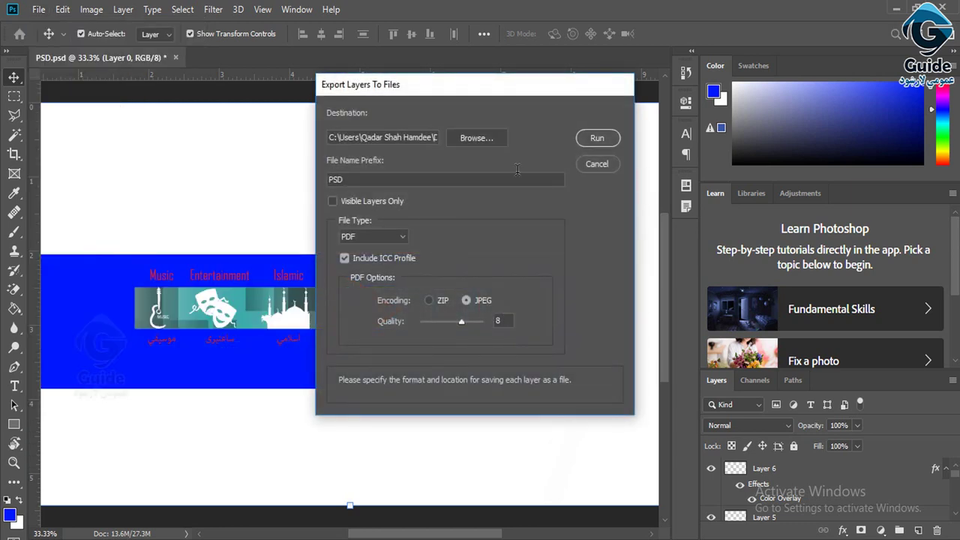
pyautogui.click(472, 139)
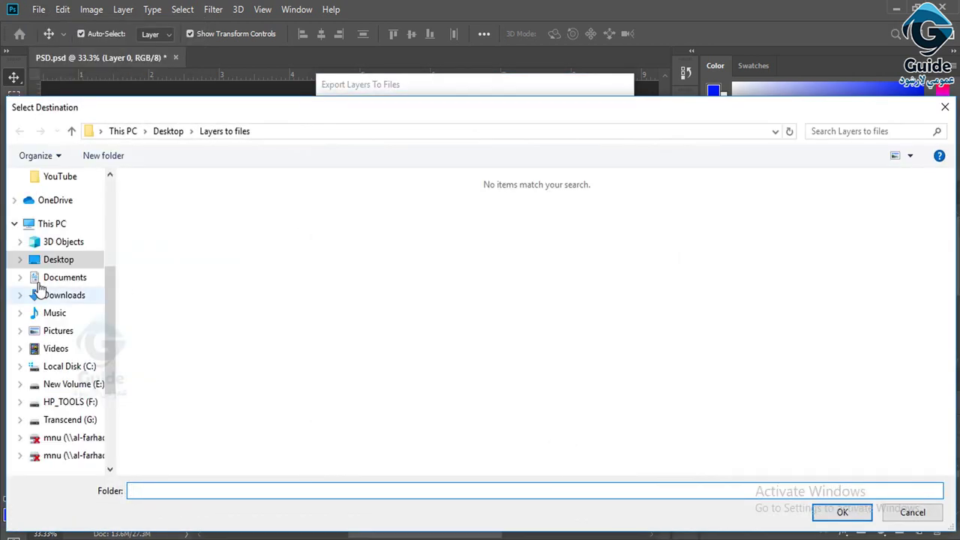
pyautogui.click(54, 263)
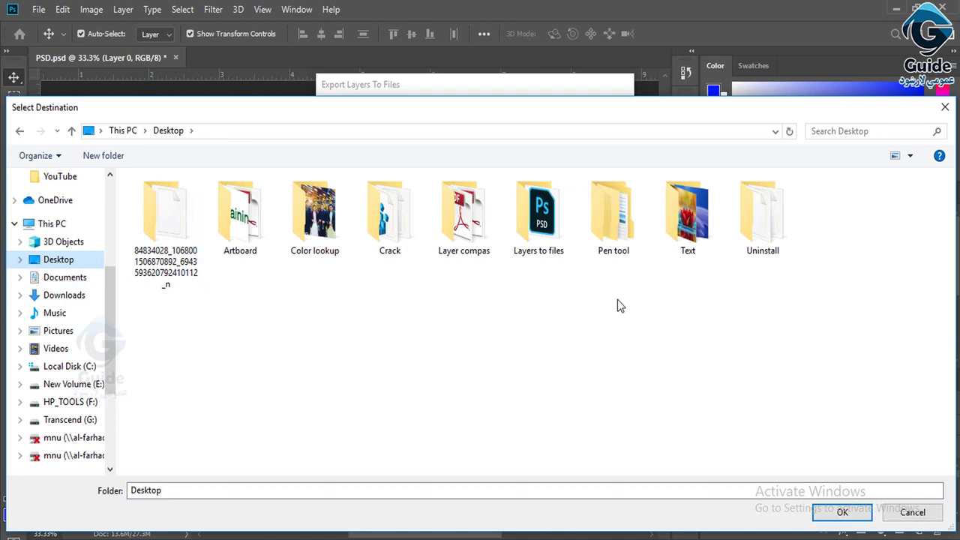
pyautogui.doubleClick(539, 217)
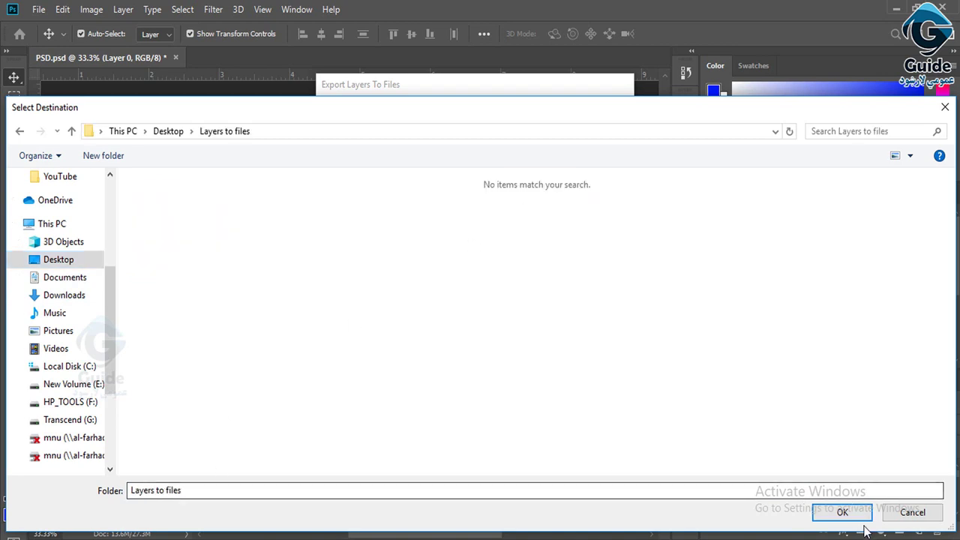
pyautogui.click(845, 513)
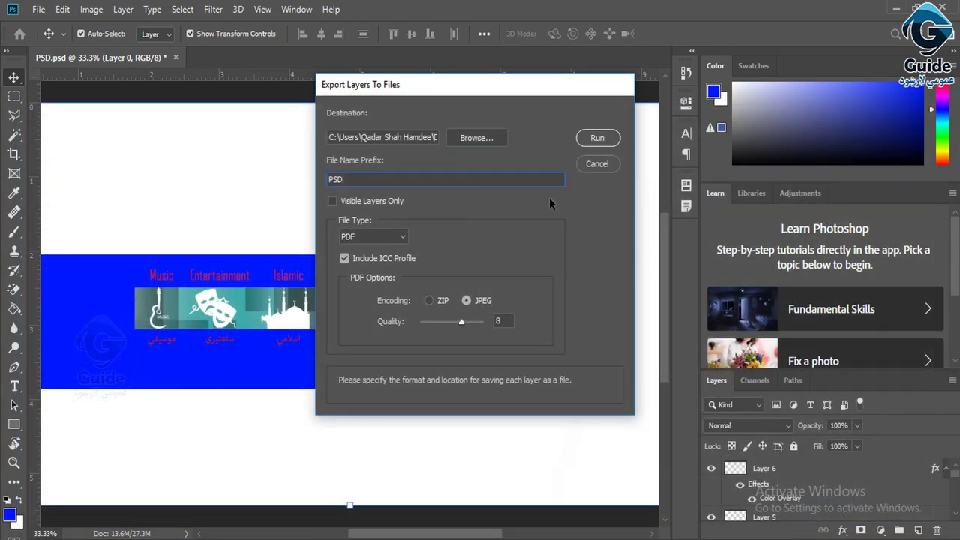
# Set the file name prefix to 88 and the file type to JPEG, and run the layer export
pyautogui.moveTo(349, 179); pyautogui.dragTo(288, 178)
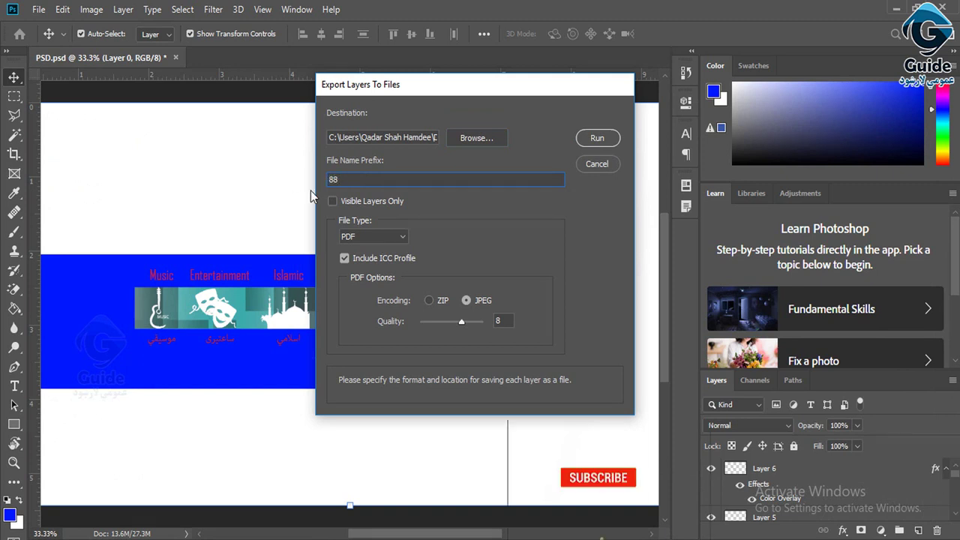
pyautogui.click(399, 238)
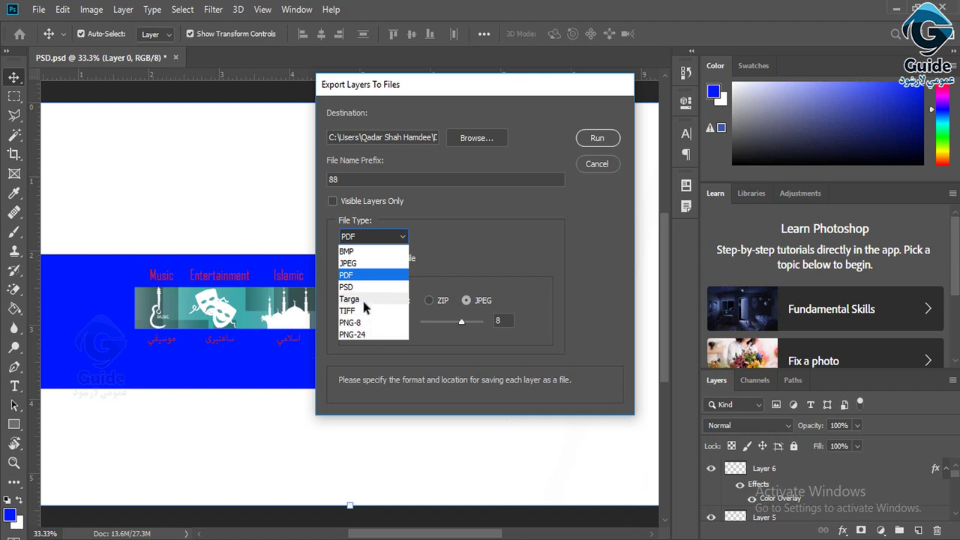
pyautogui.click(373, 262)
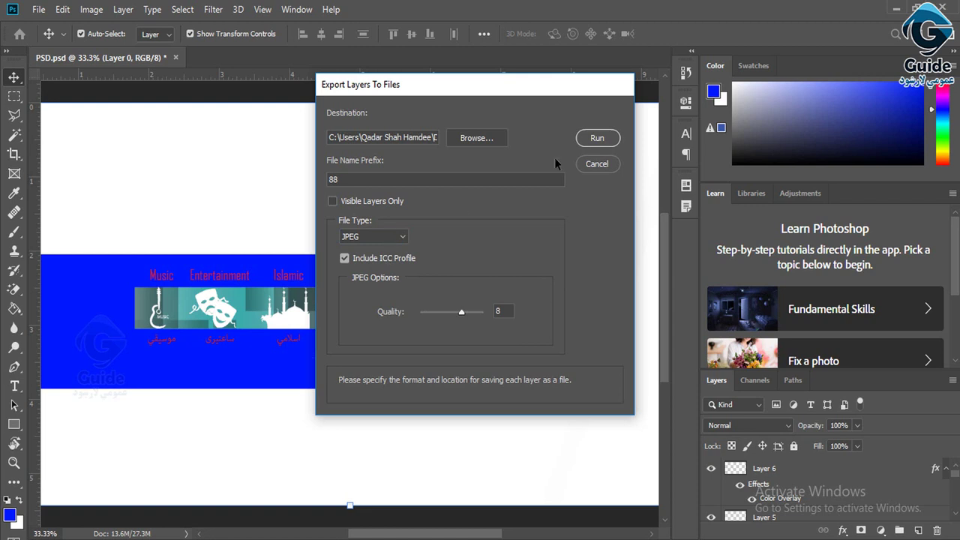
pyautogui.click(602, 141)
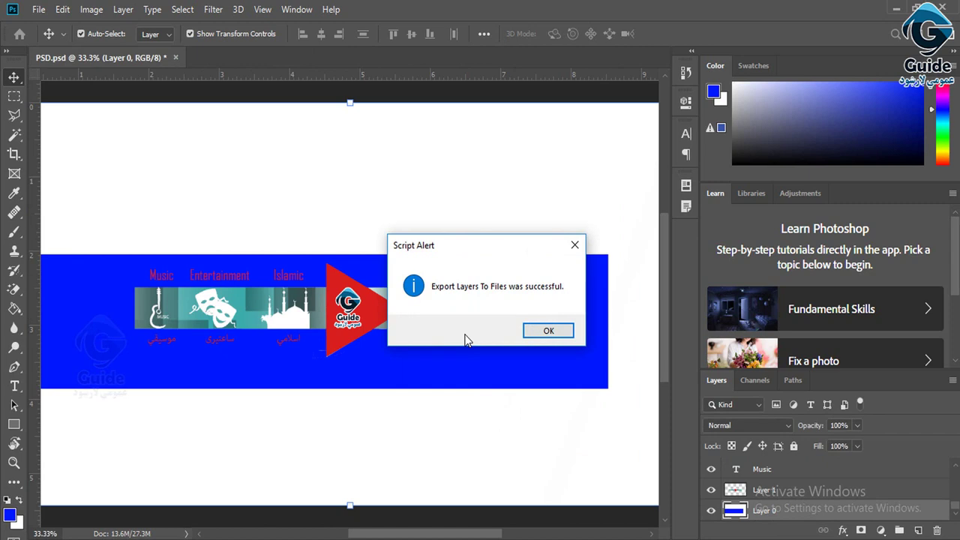
pyautogui.click(548, 330)
# Switch to the Desktop, close the "Layer compas" folder window and open the "Layers to files" folder
pyautogui.click(895, 9)
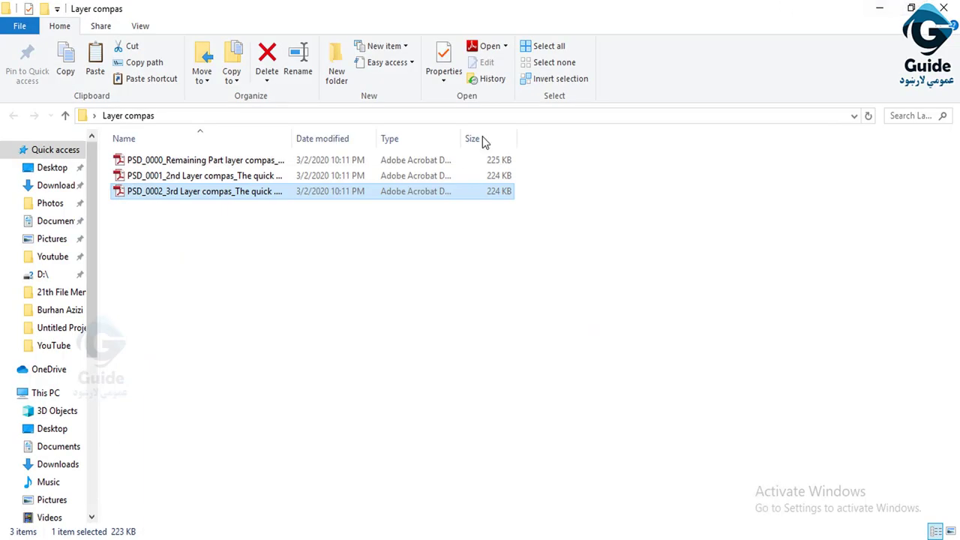
pyautogui.click(943, 8)
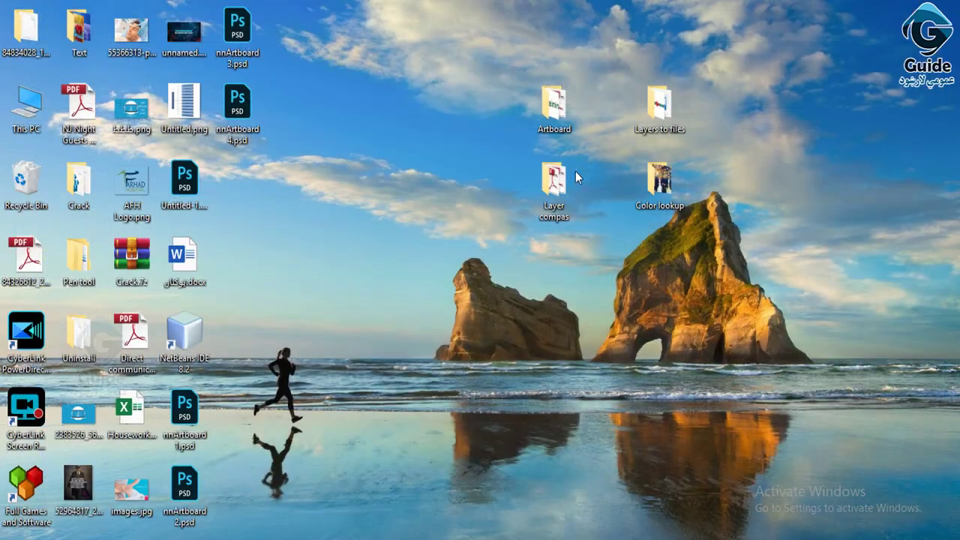
pyautogui.doubleClick(563, 197)
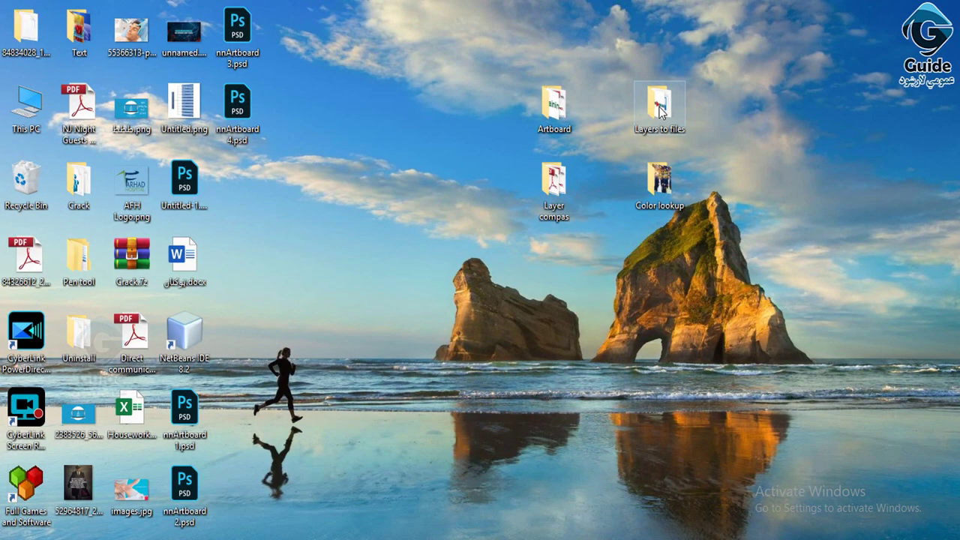
pyautogui.doubleClick(659, 110)
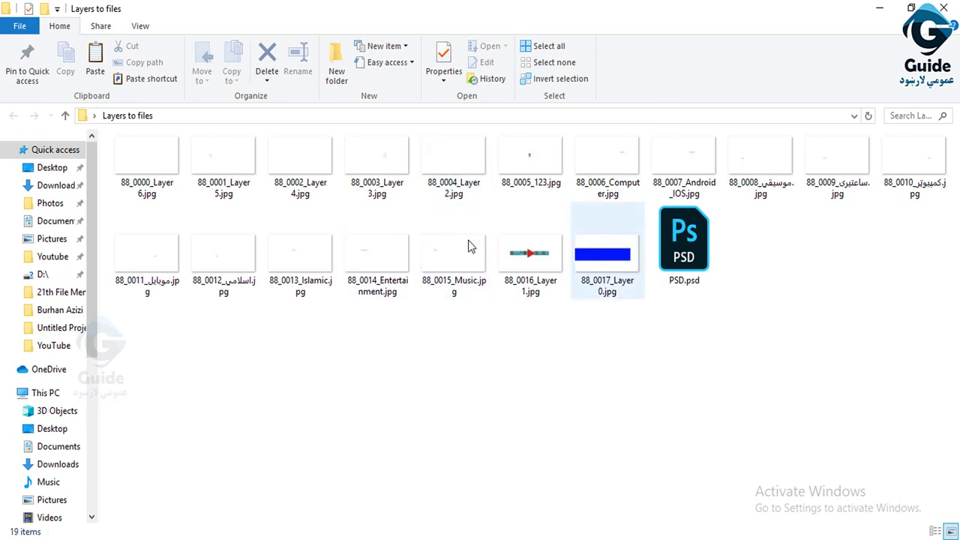
# Open an exported layer JPEG in Photos and page forward through the other exported layer images
pyautogui.doubleClick(363, 167)
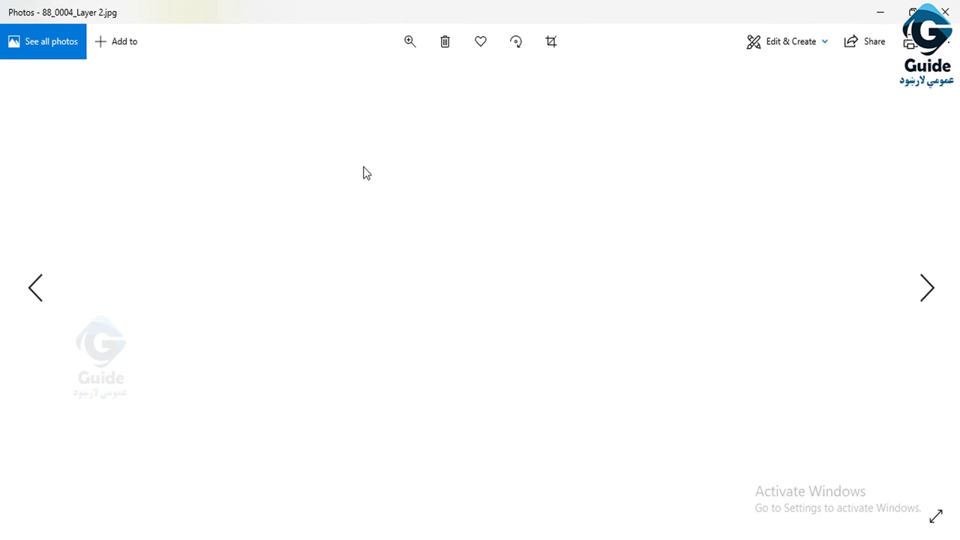
pyautogui.press('Right')
pyautogui.press('Right')
pyautogui.press('Right')
pyautogui.press('Right')
pyautogui.press('Right')
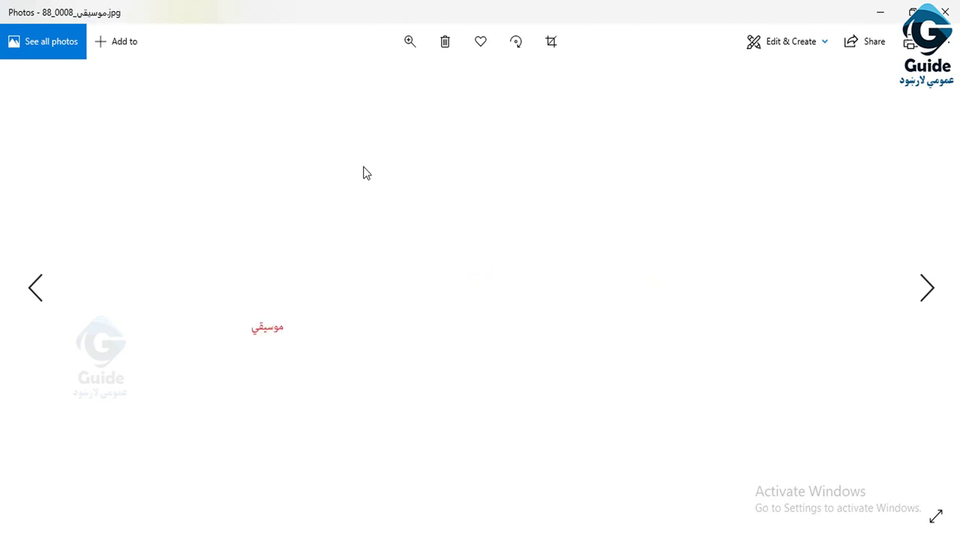